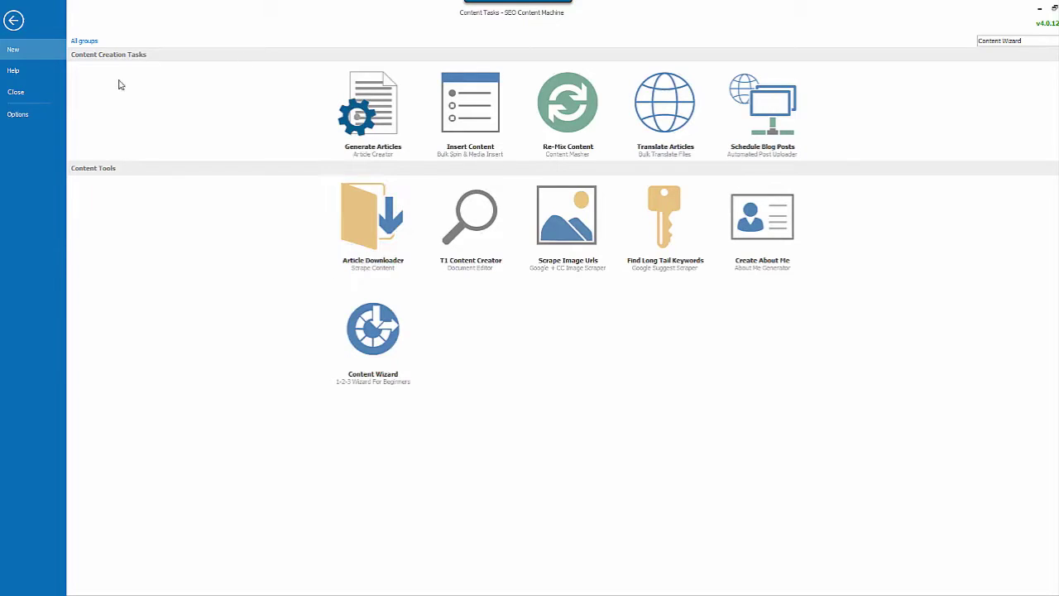
Step: Open the 3rd Party Logins options and view the login fields for Bing Translate and WordAi
left_click(3, 118)
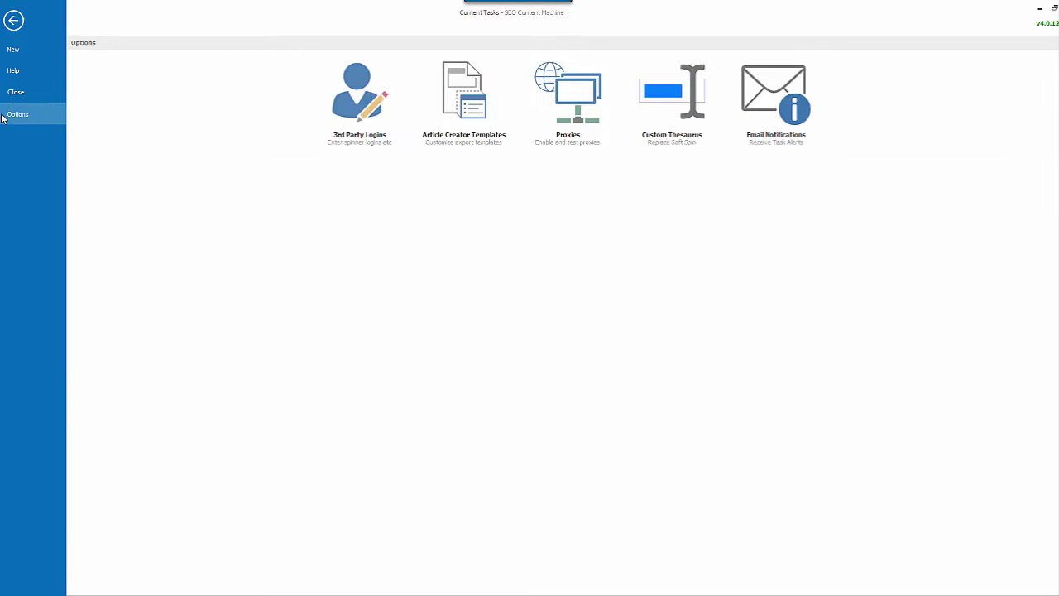
left_click(394, 109)
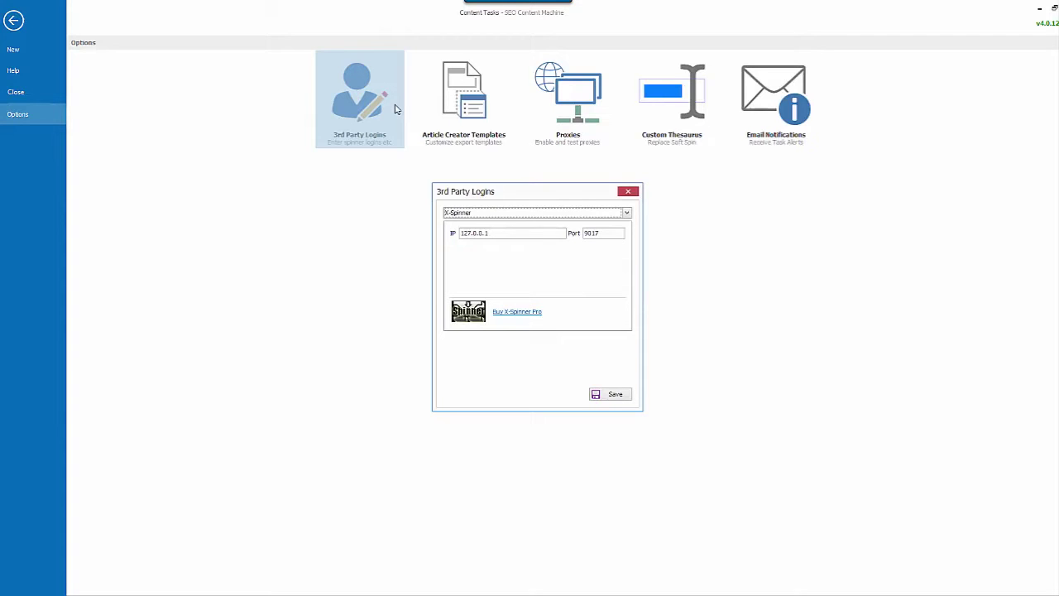
left_click(627, 213)
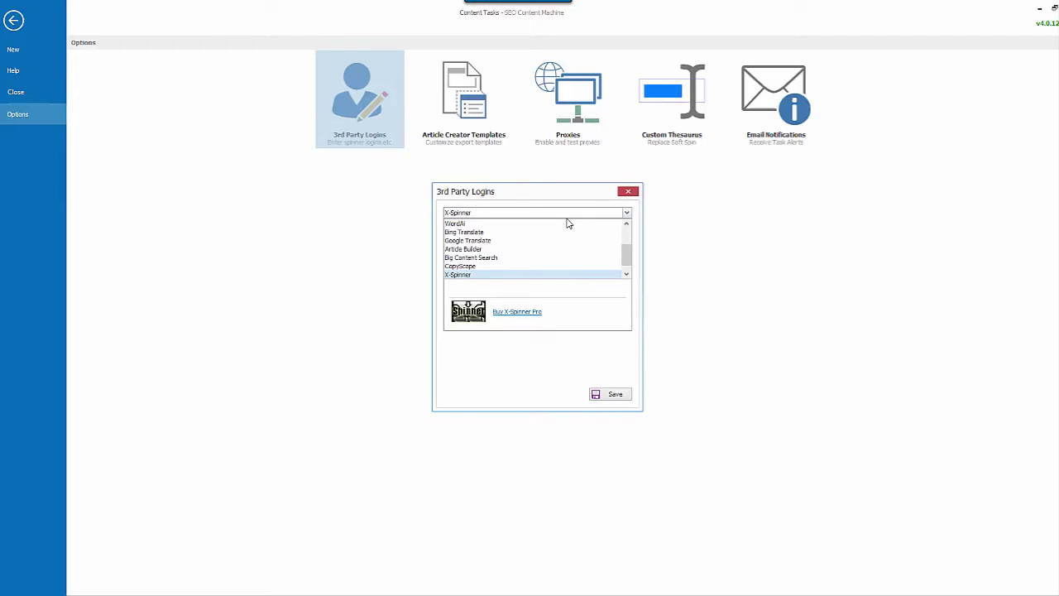
left_click(626, 224)
left_click(626, 224)
left_click(626, 224)
left_click(626, 224)
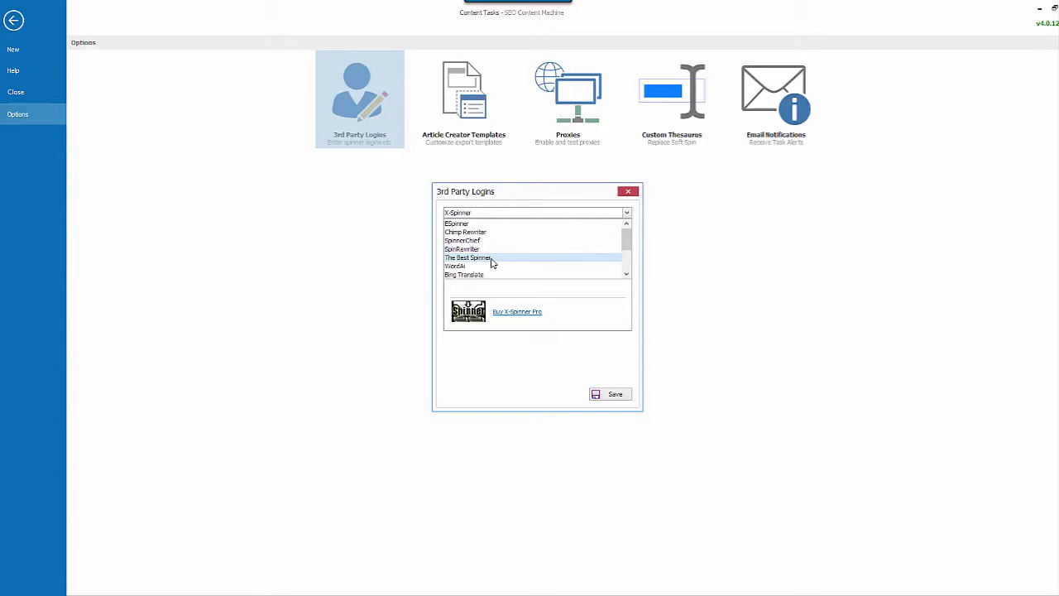
left_click(493, 274)
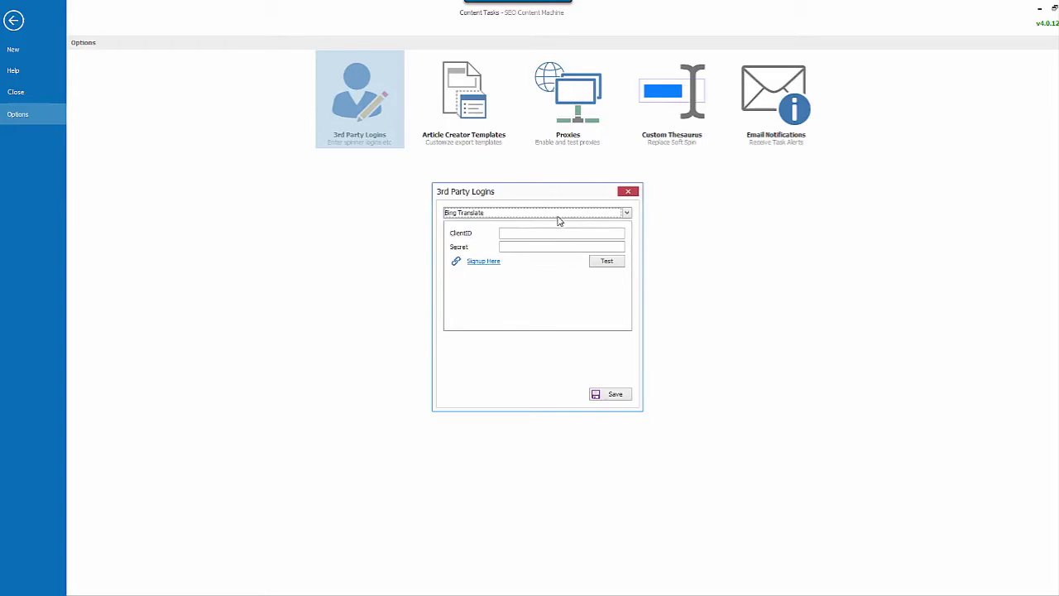
left_click(560, 213)
left_click(530, 266)
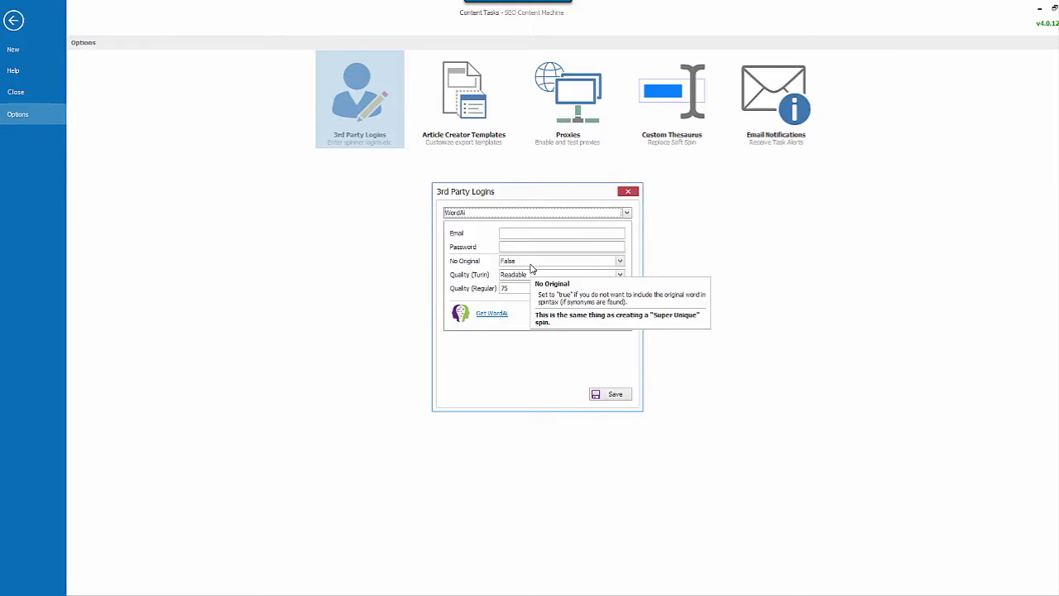
Step: View the 3rd-party login settings for SpinRewriter and SpinnerChief, ending on SpinRewriter
left_click(626, 214)
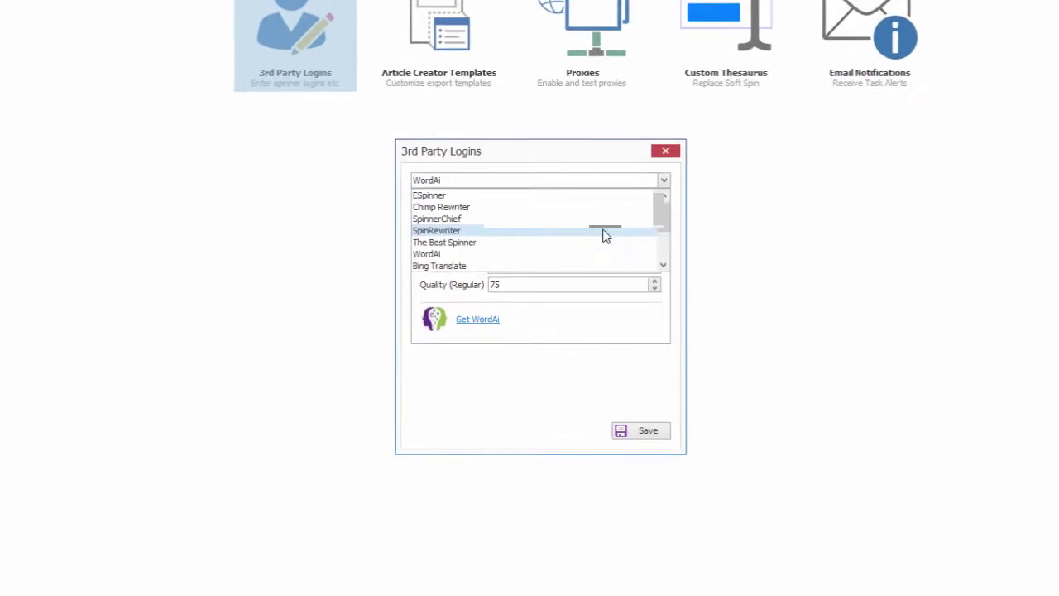
left_click(603, 231)
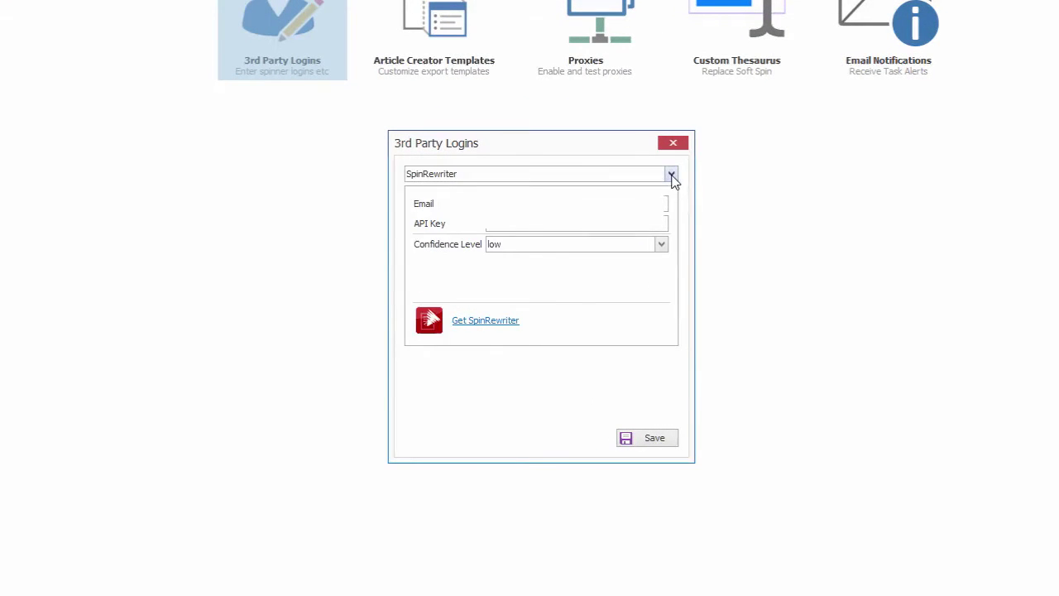
left_click(672, 176)
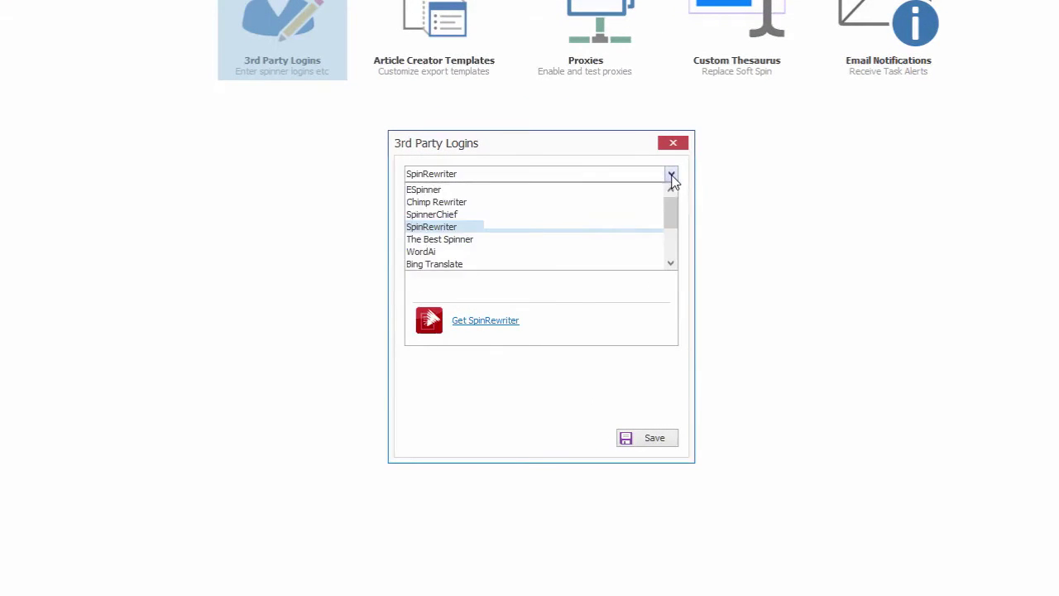
key("Escape")
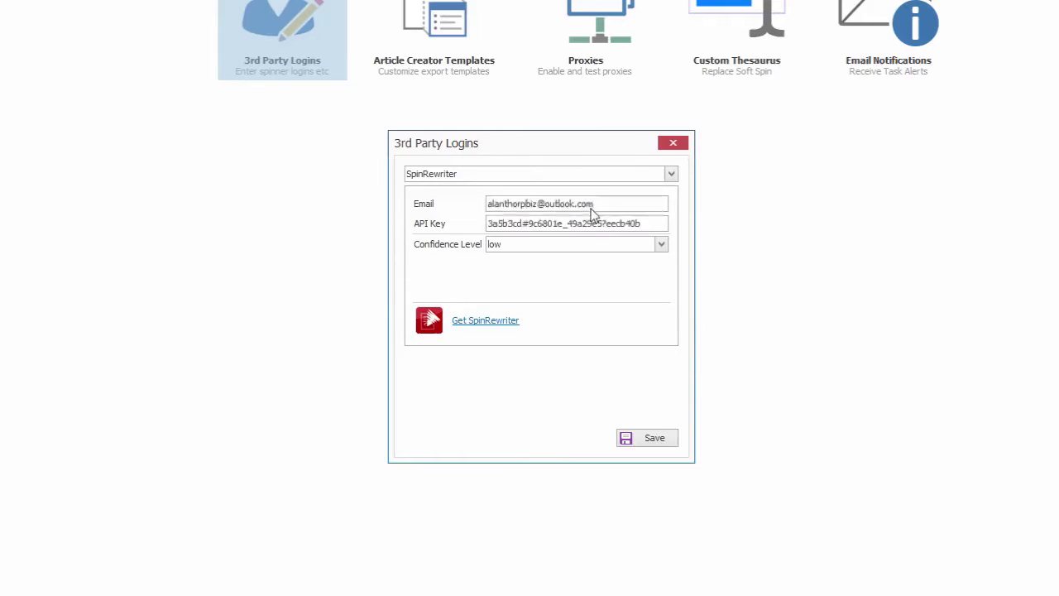
key("Down")
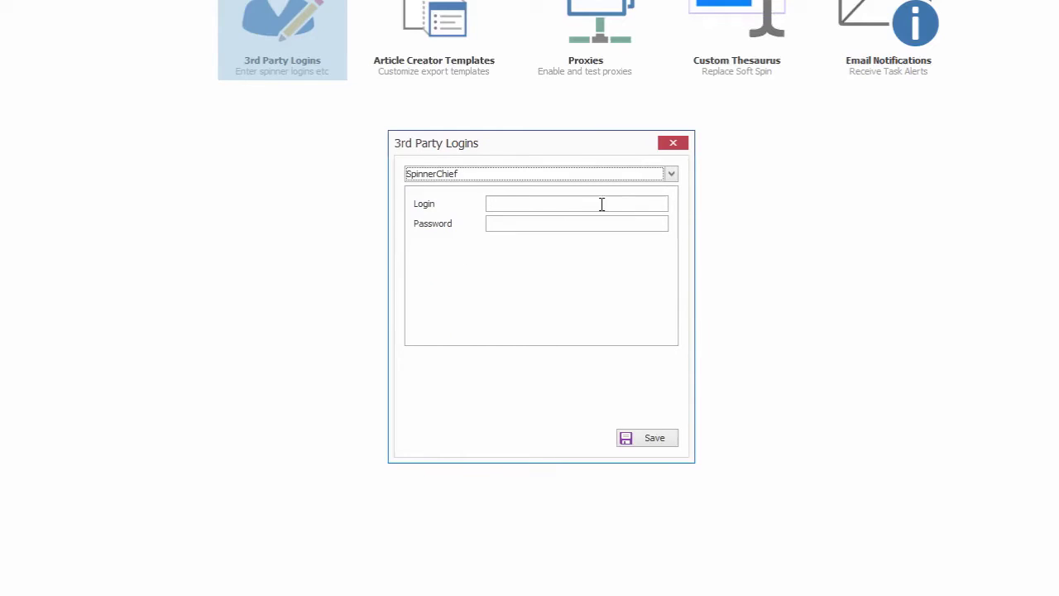
left_click(673, 177)
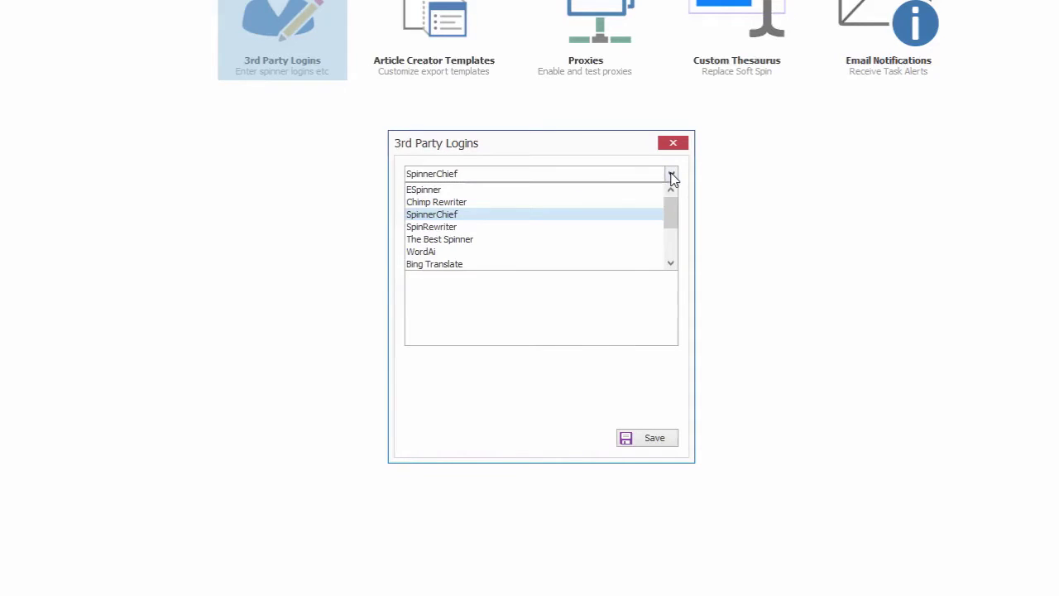
left_click(513, 228)
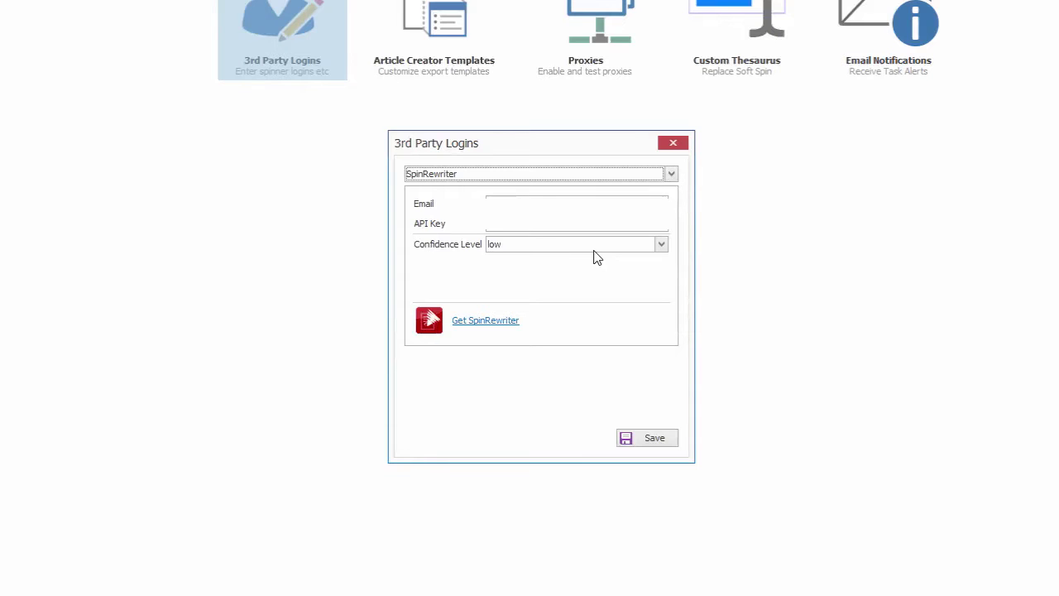
Step: View the CopyScape login fields and close the 3rd Party Logins dialog without saving
left_click(670, 175)
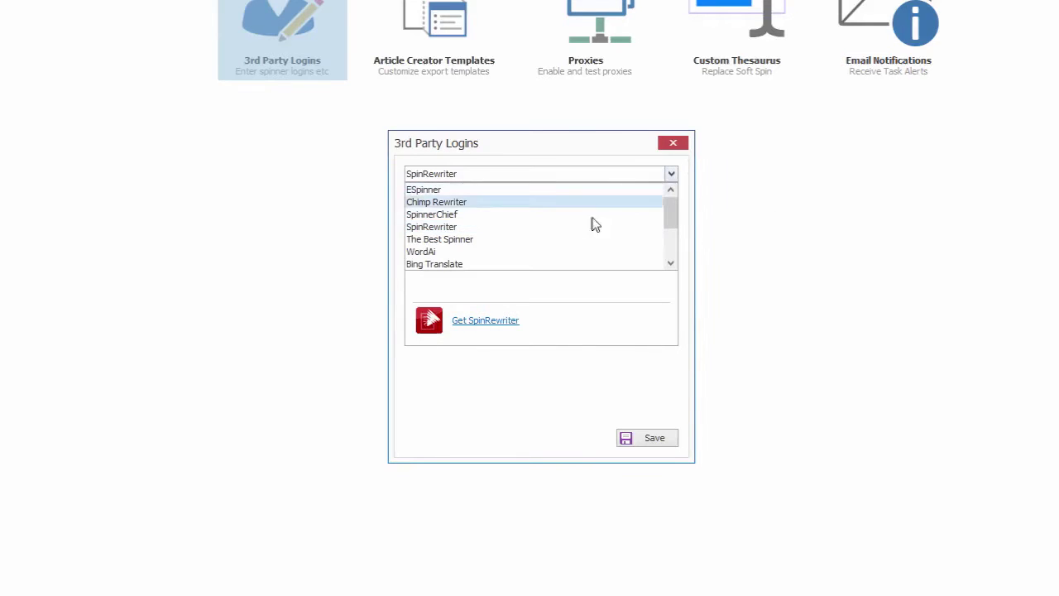
scroll(581, 241, "down", 2)
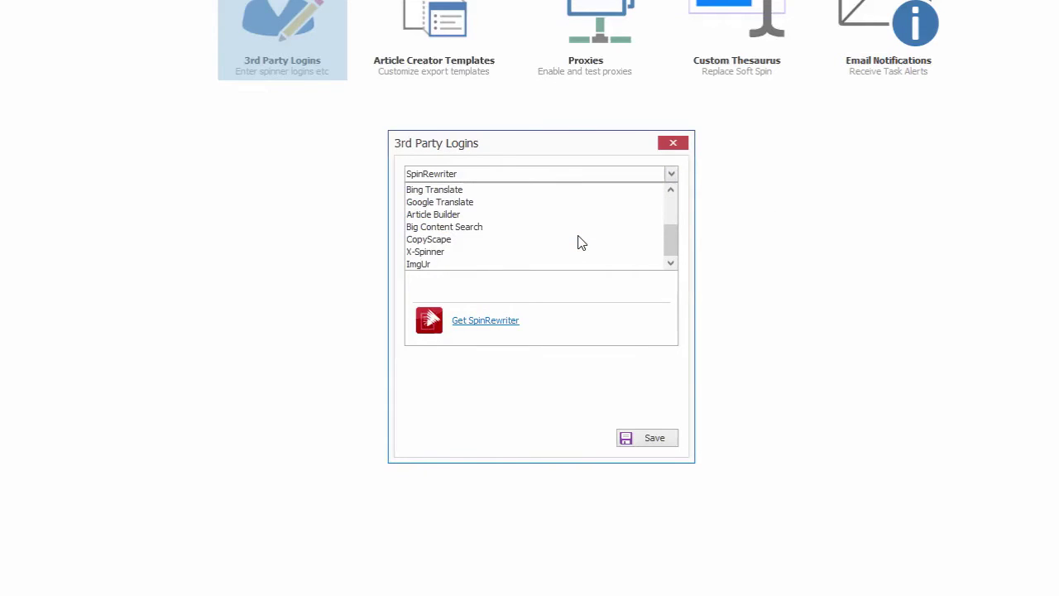
left_click(572, 240)
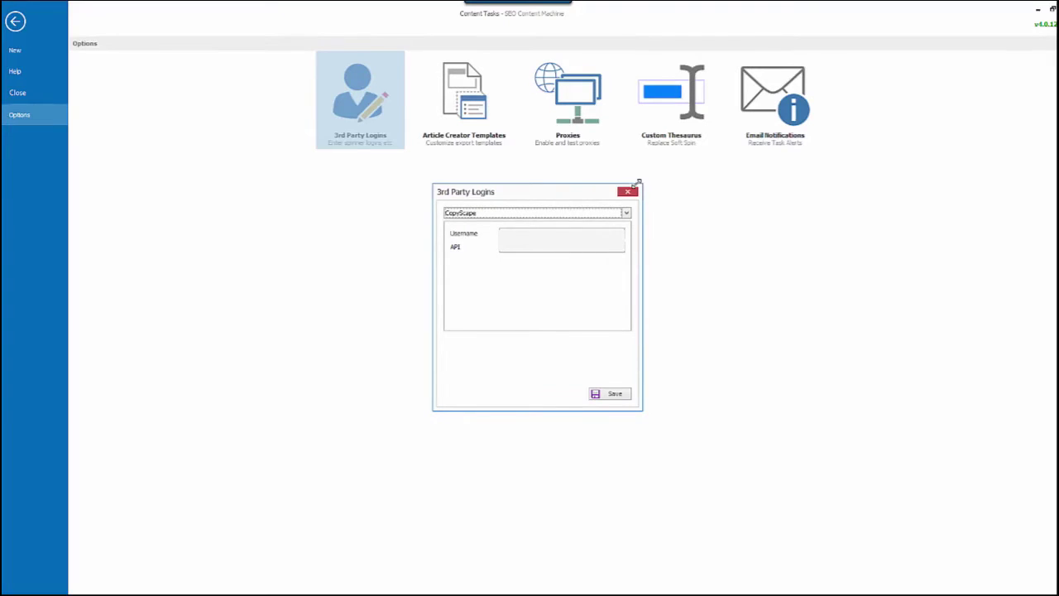
left_click(628, 192)
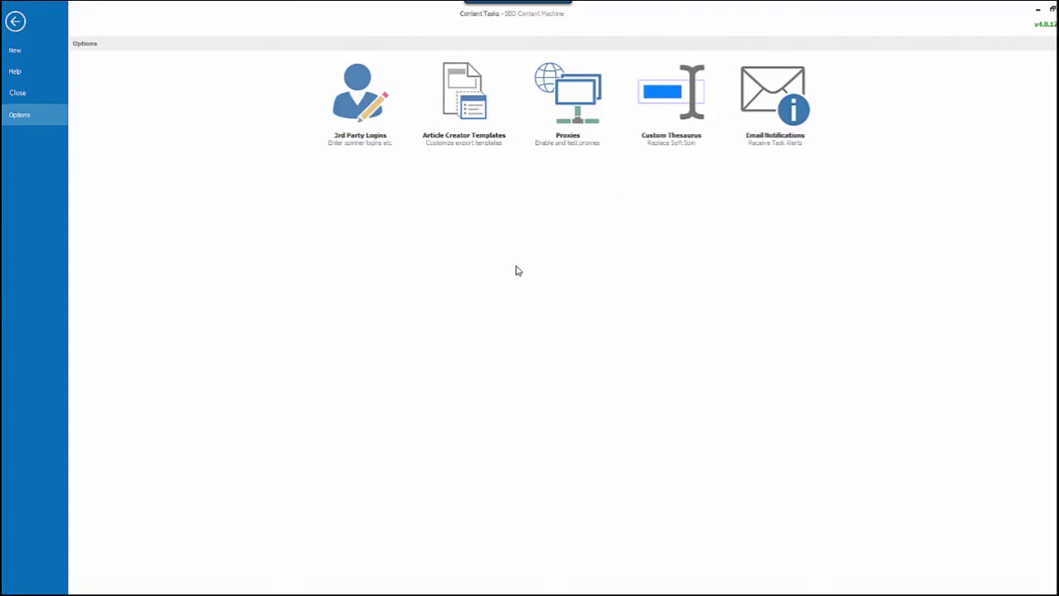
Step: Look over the proxy settings and the email notification settings, closing each without changes
left_click(552, 126)
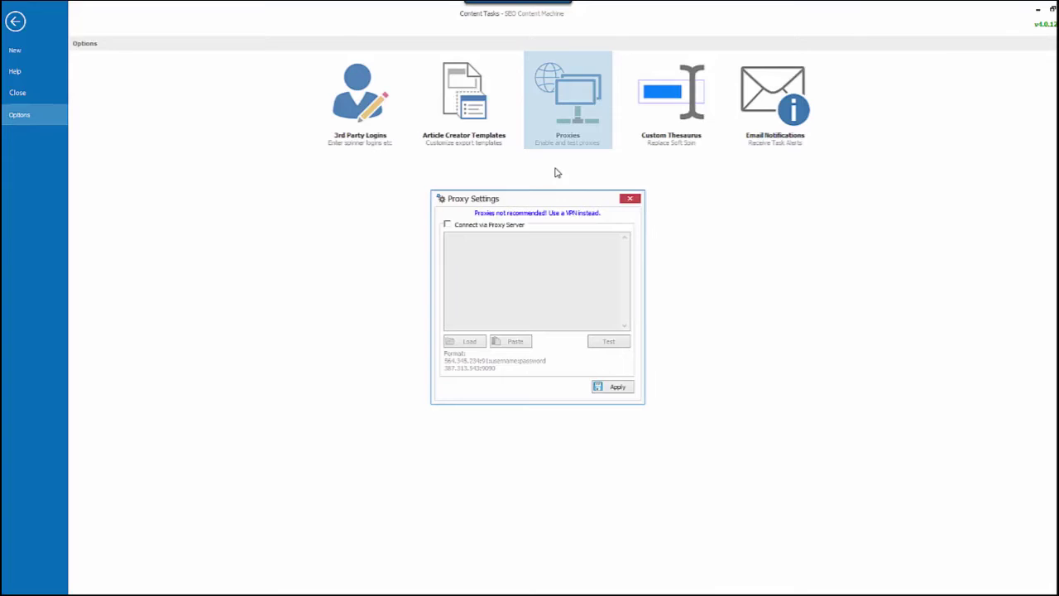
left_click(630, 199)
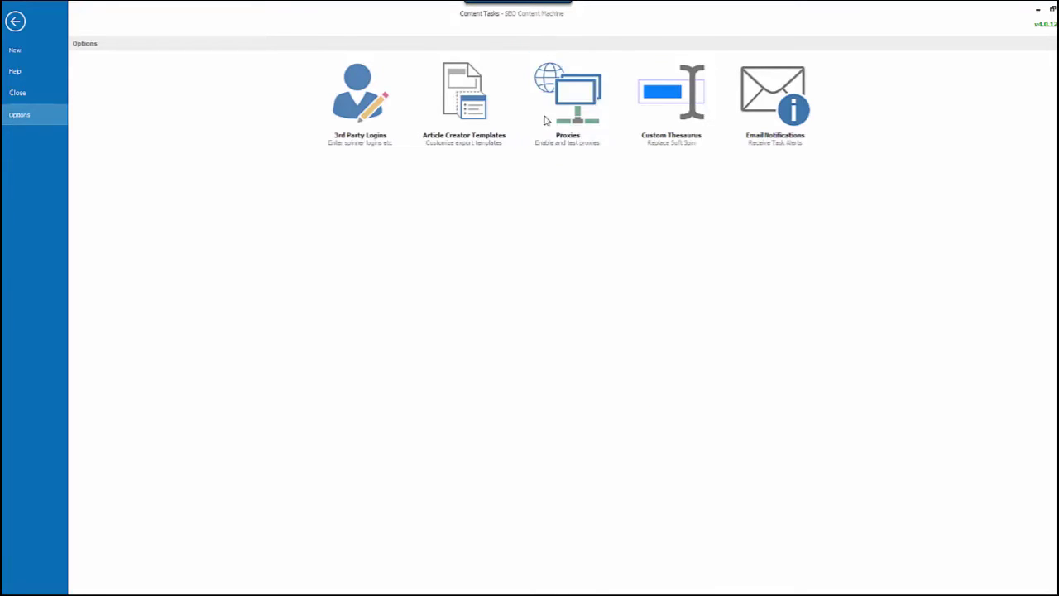
left_click(788, 143)
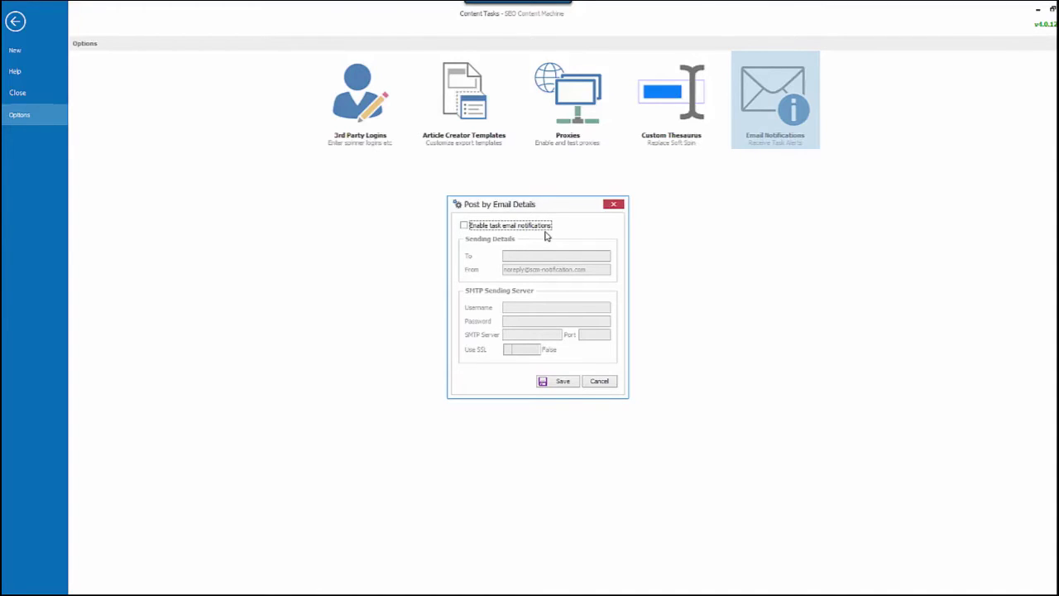
left_click(619, 207)
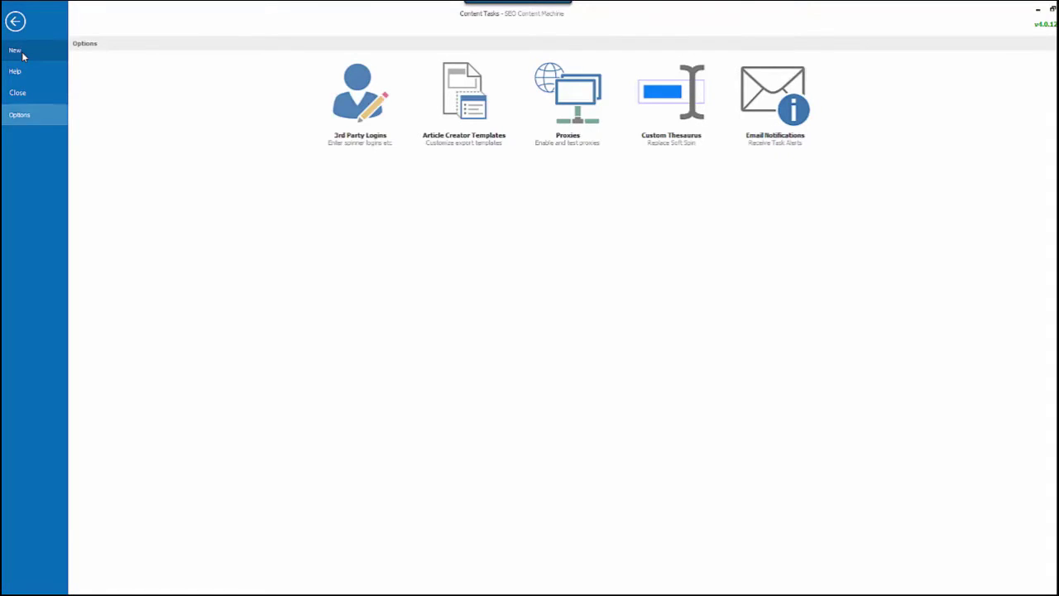
Step: Start a new Generate Articles task, name it "Dog collars" and enter "Dog collars" as its keyword
left_click(22, 57)
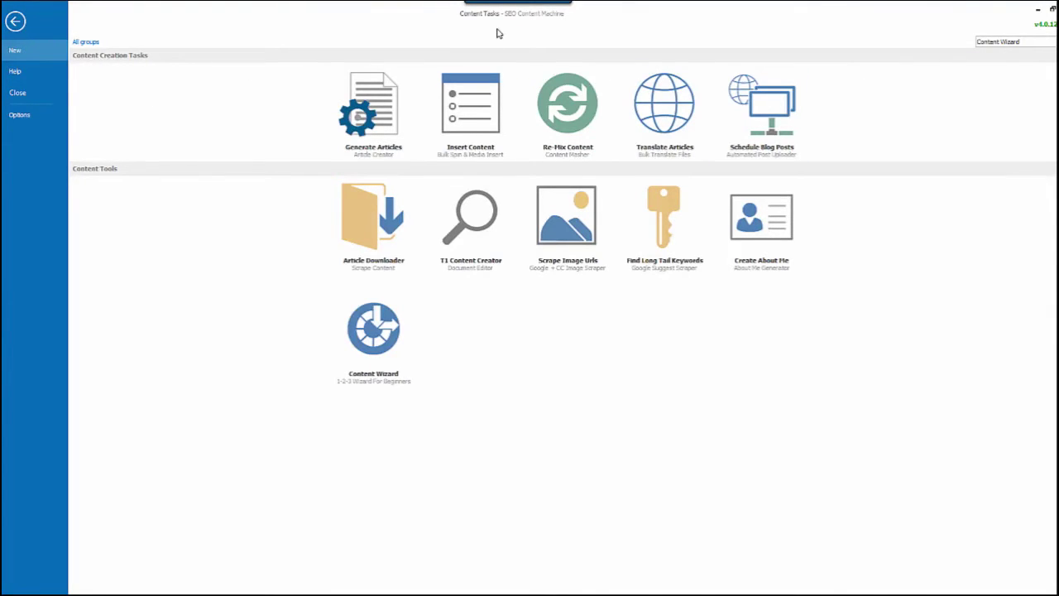
left_click(384, 121)
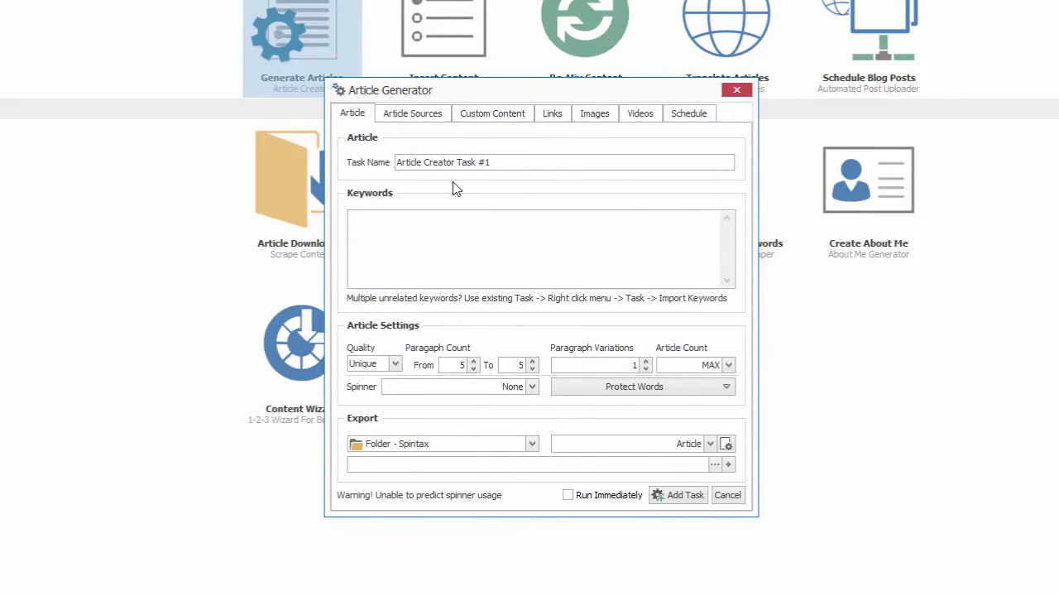
left_click_drag(500, 163, 346, 166)
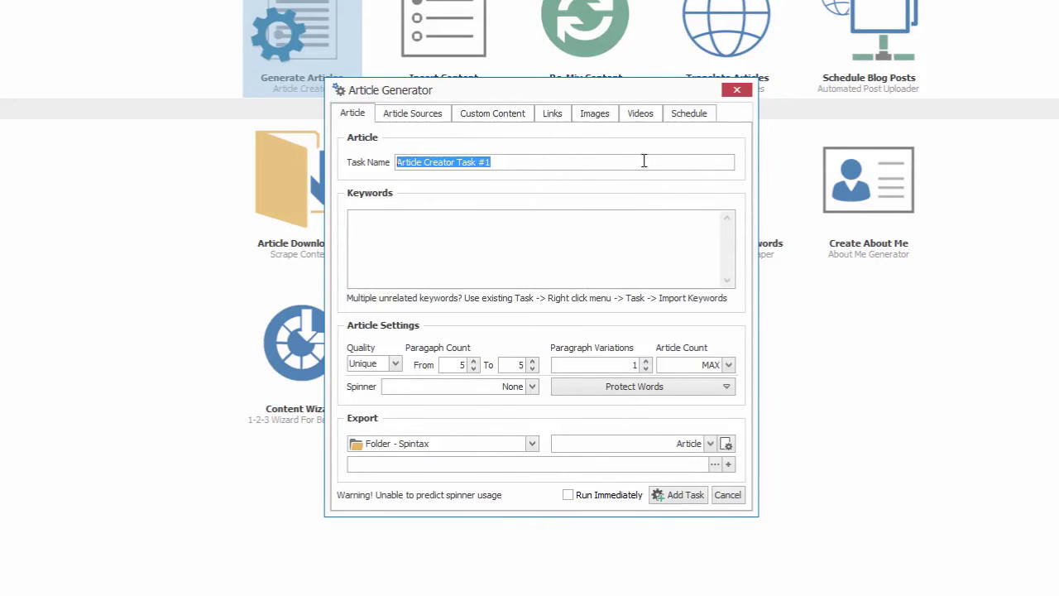
type("D")
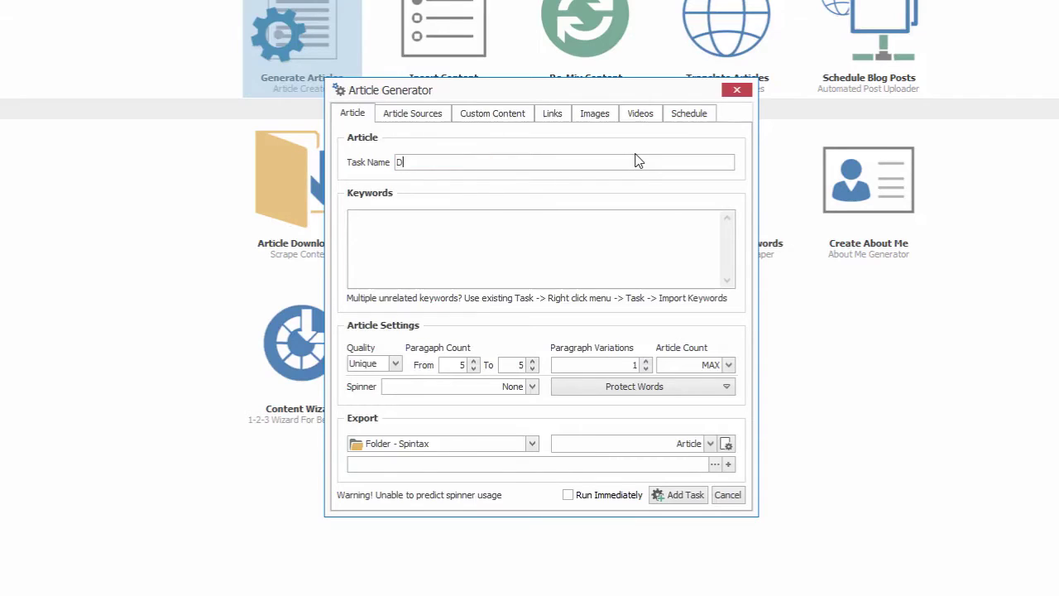
type("og collars")
left_click(440, 232)
type("Dog collars")
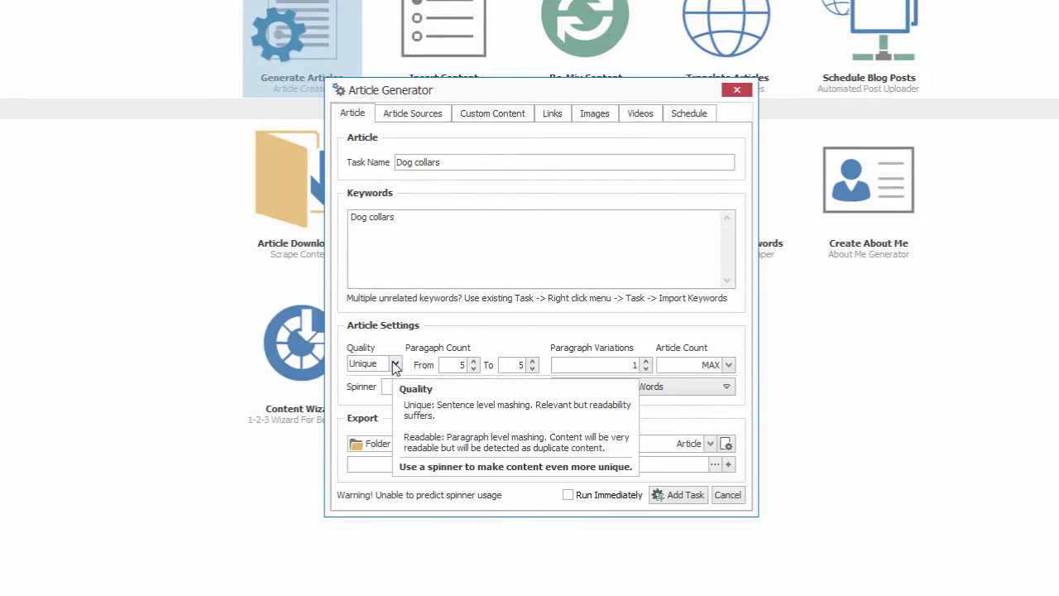
Step: Search Keyword Suggest for "dog collars" from the task's keywords and browse the suggestions
right_click(429, 242)
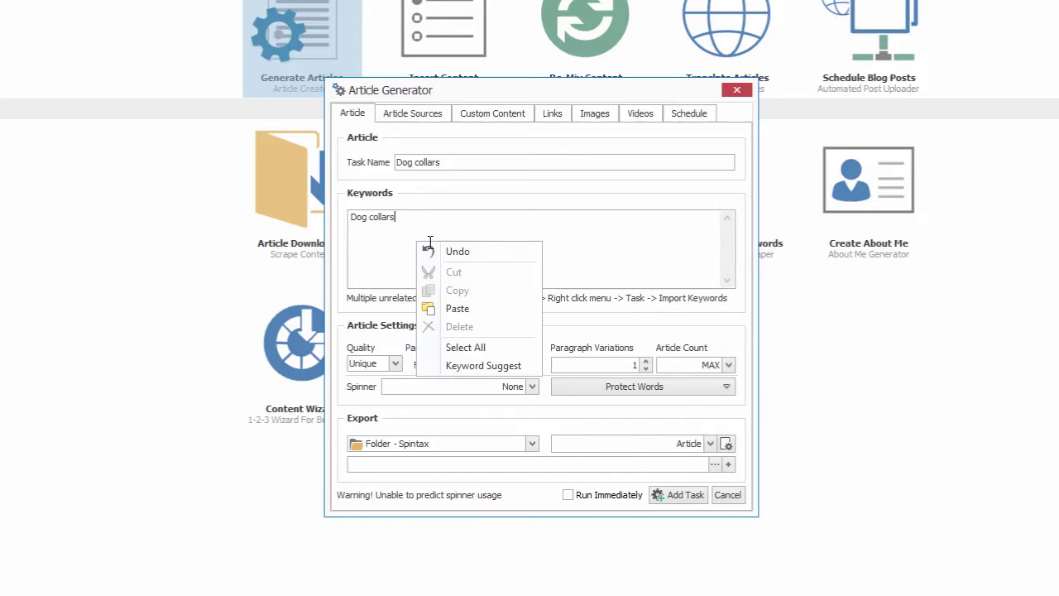
left_click(495, 367)
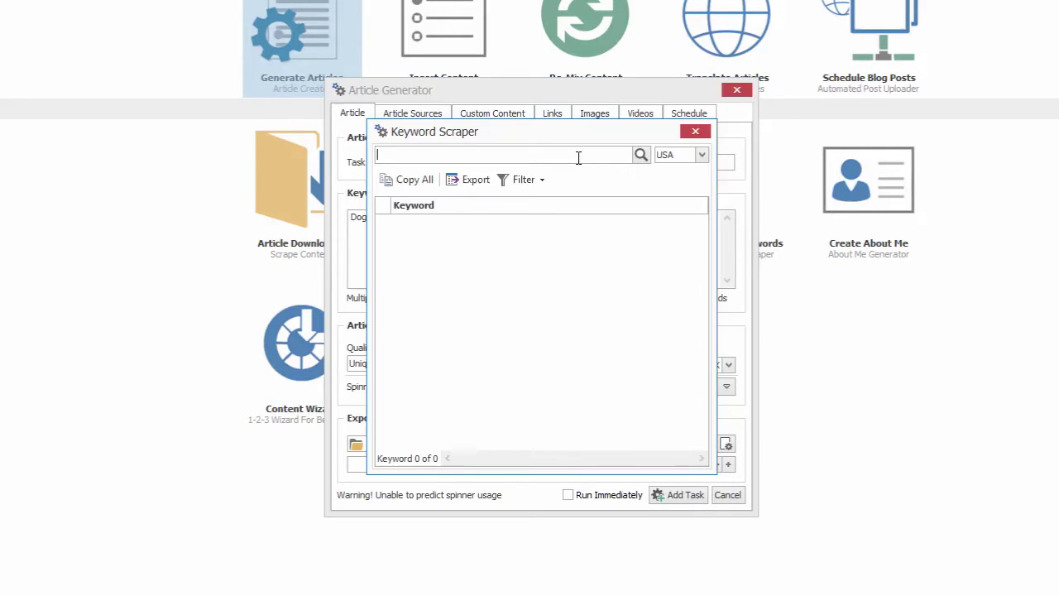
type("dog collars")
left_click(642, 156)
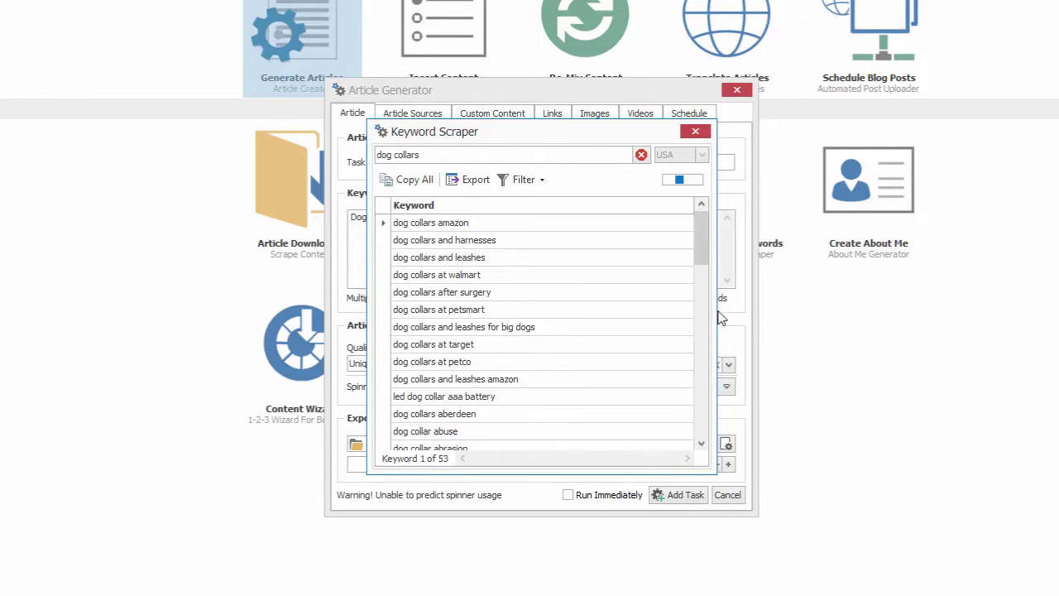
left_click_drag(702, 234, 698, 321)
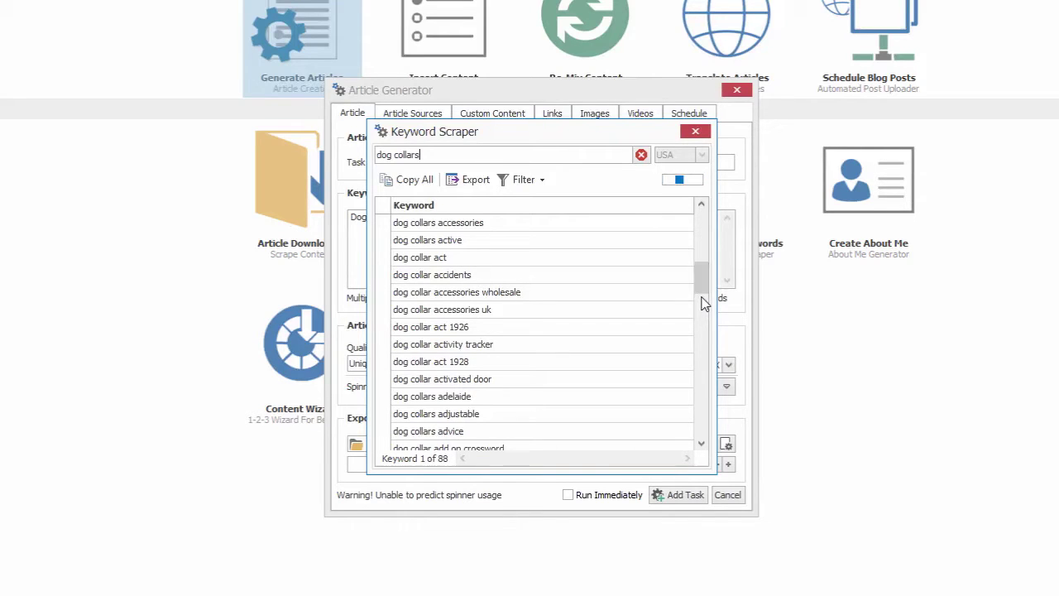
left_click_drag(701, 268, 700, 289)
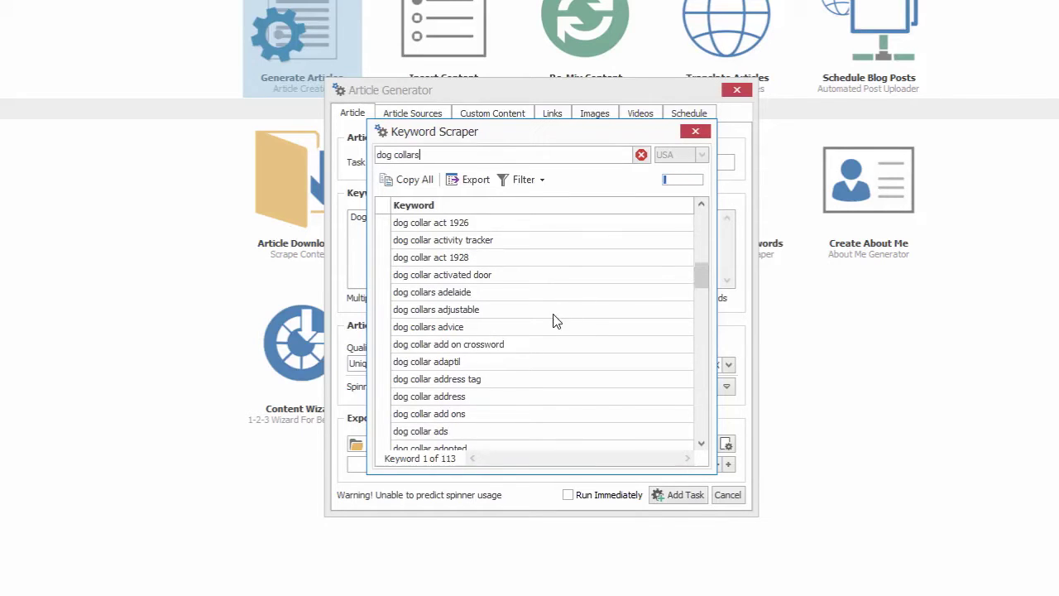
Step: View the available actions for the suggestion "dog collars advice" and close the Keyword Scraper without importing anything
left_click(451, 327)
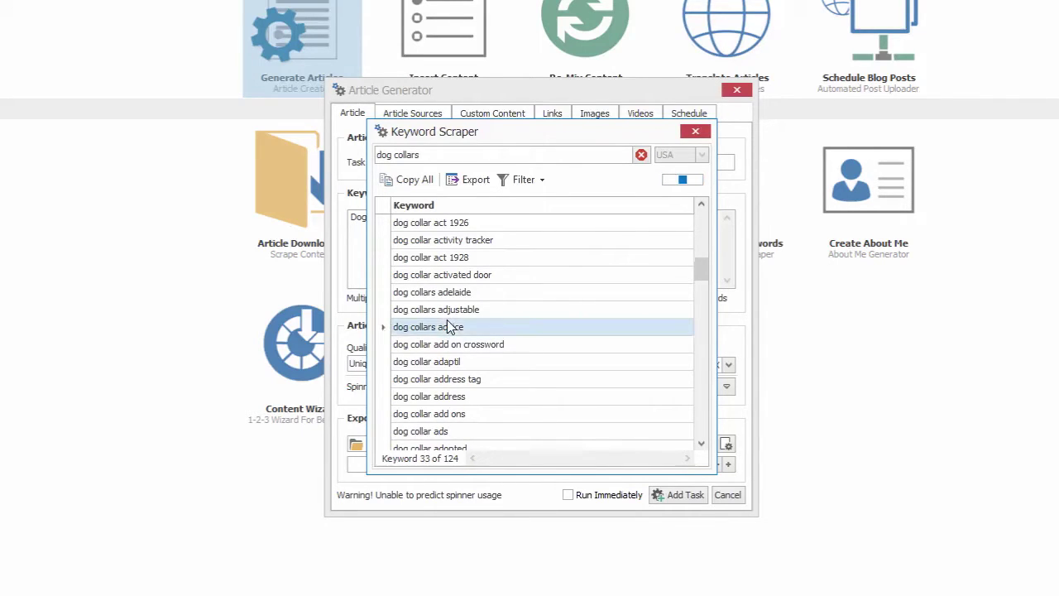
right_click(448, 327)
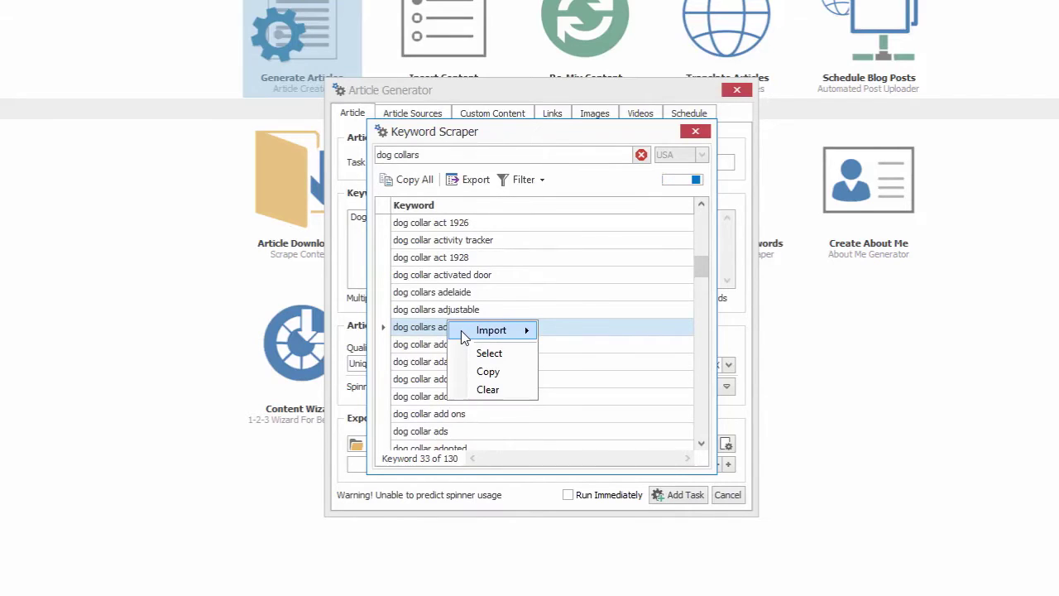
mouse_move(463, 333)
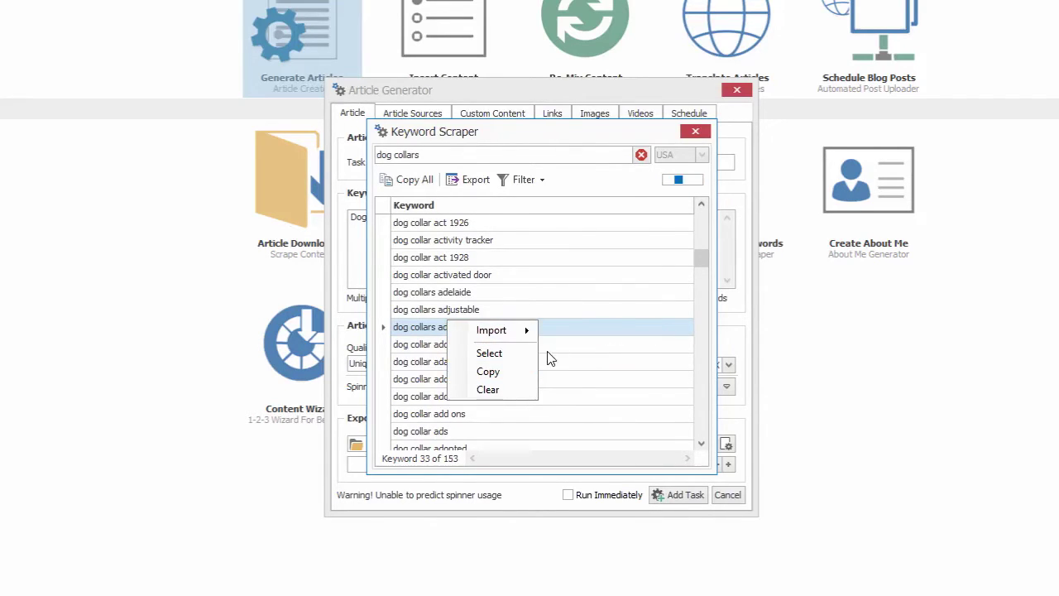
left_click(697, 137)
left_click(697, 138)
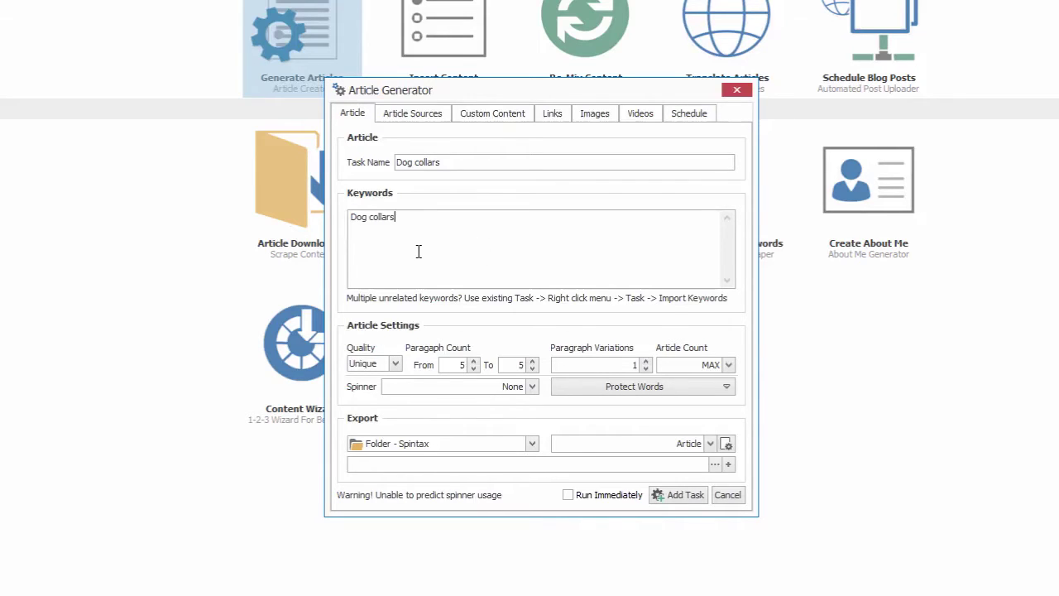
Step: Keep the article quality at Unique and set the paragraph count from 4 to 7 with 4 paragraph variations
left_click(396, 364)
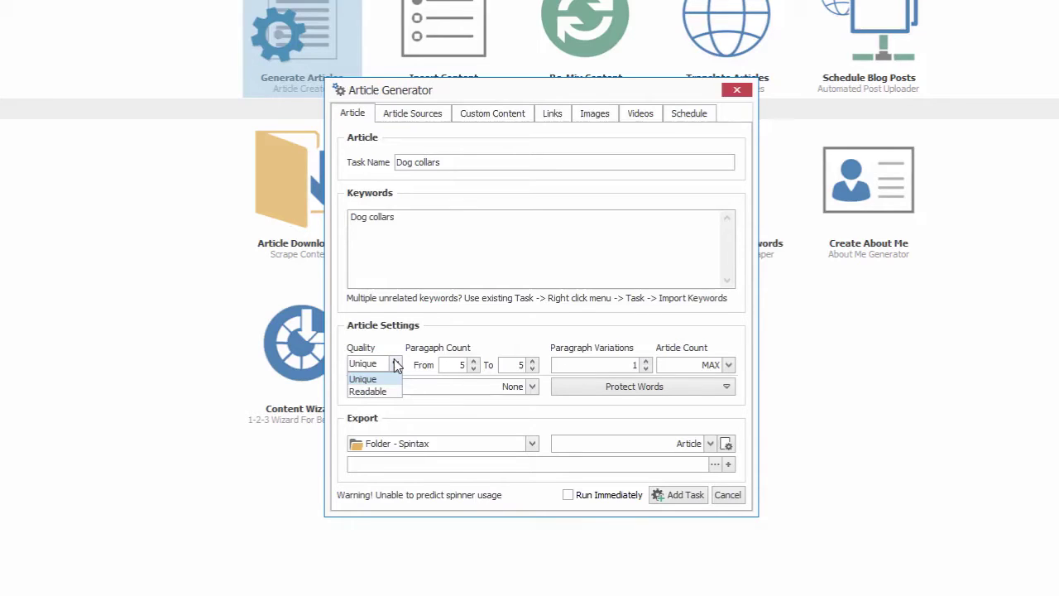
left_click(396, 365)
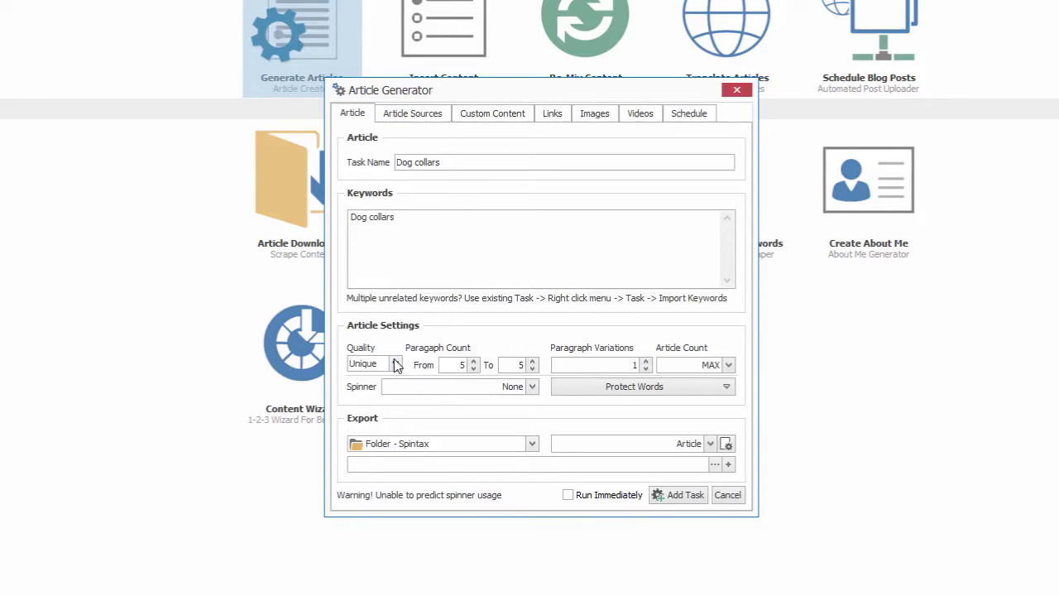
left_click(474, 369)
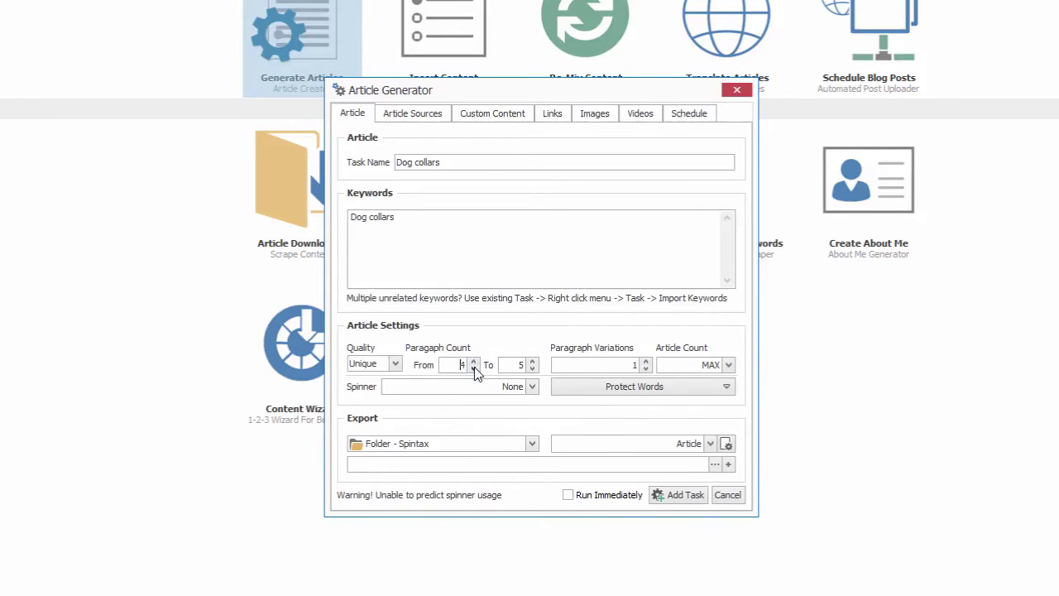
left_click(533, 368)
left_click(646, 361)
left_click(646, 362)
Step: Set the article count to 1 and look over the other available counts
left_click(727, 365)
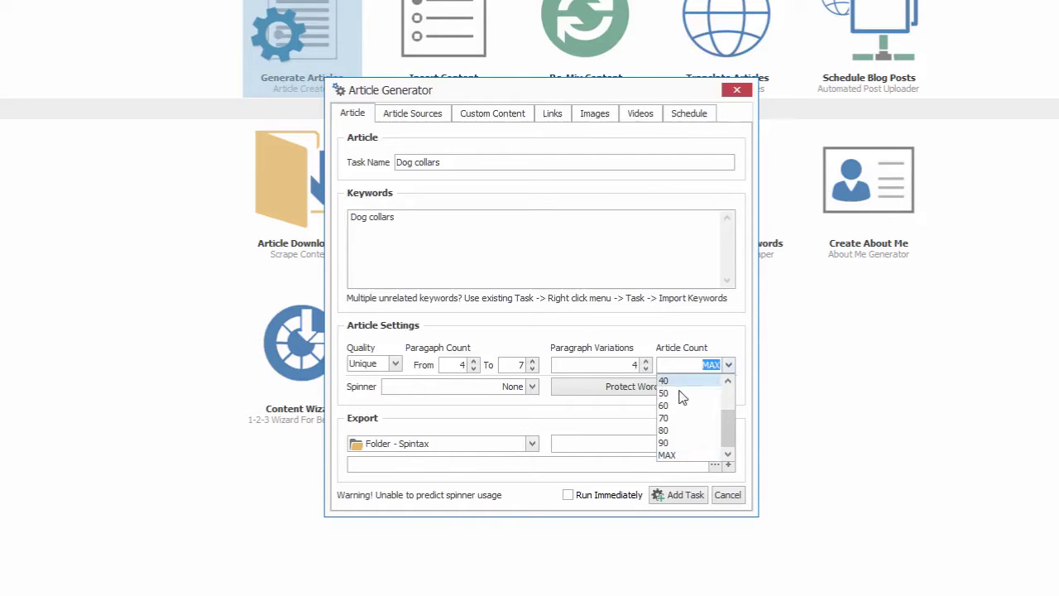
scroll(711, 434, "up", 2)
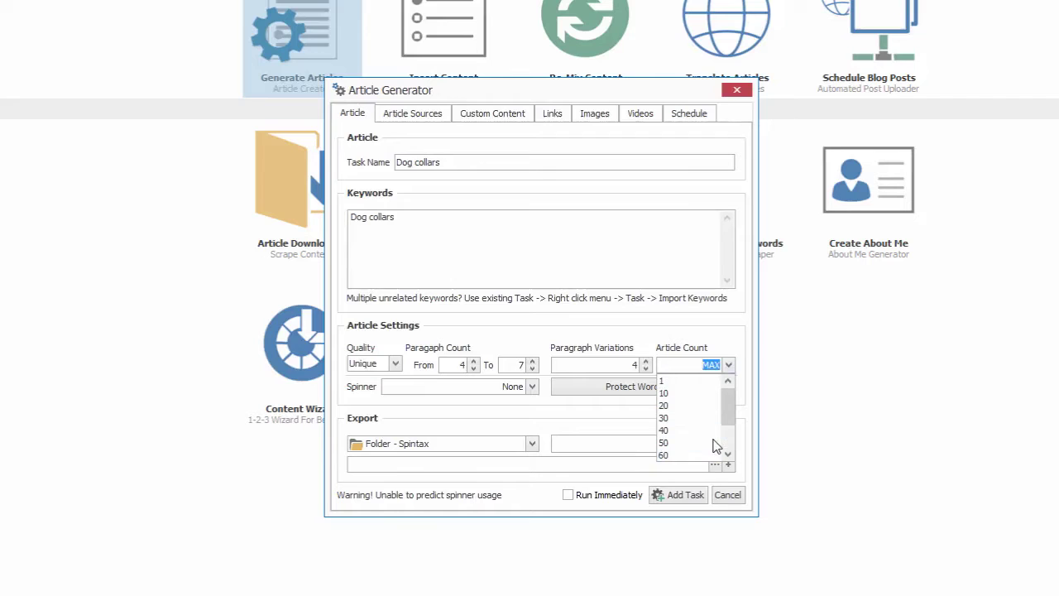
left_click(707, 381)
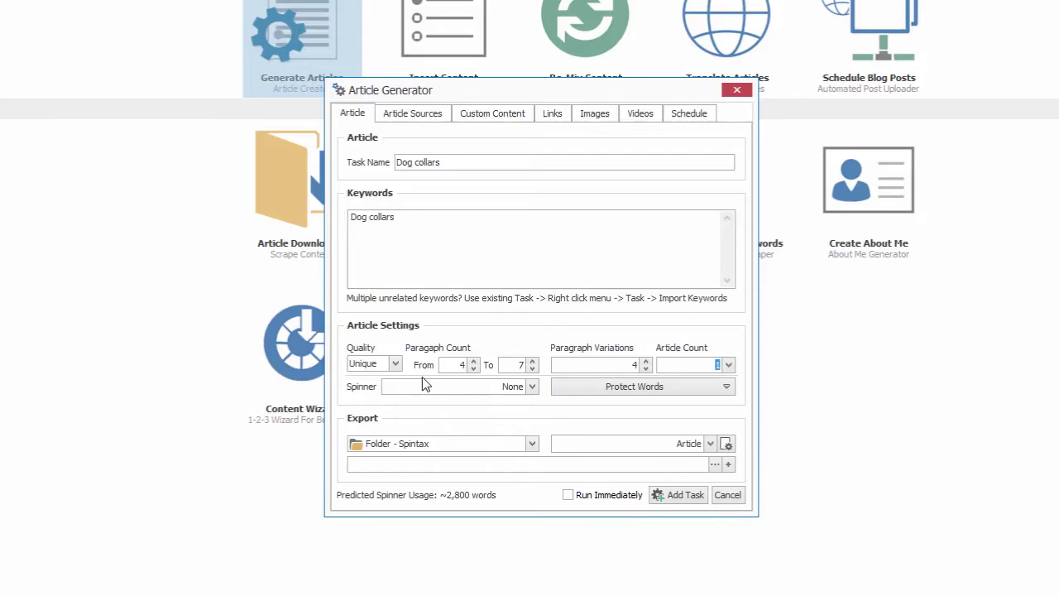
left_click(729, 365)
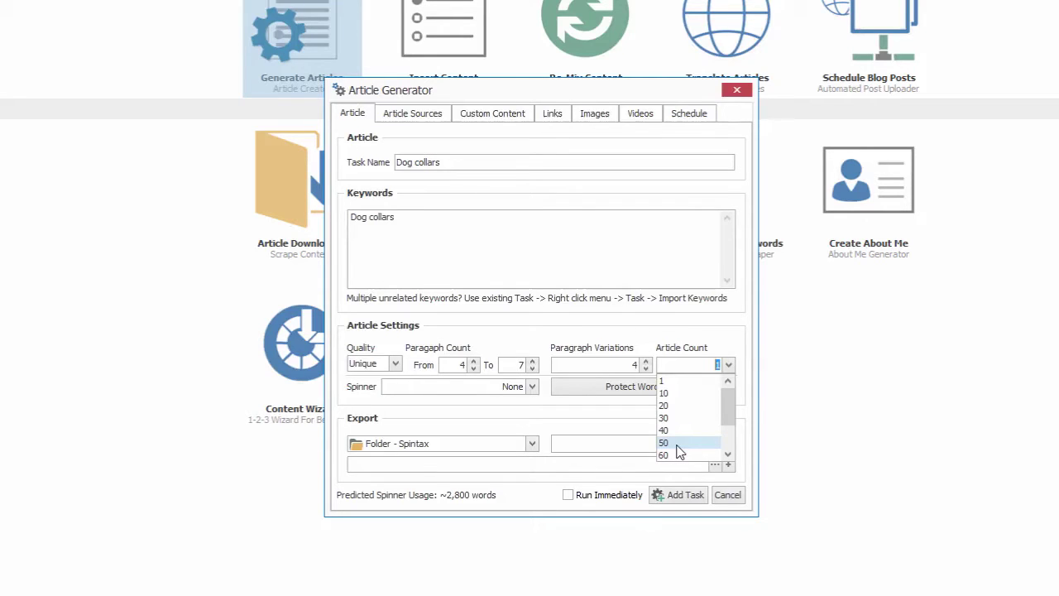
left_click(699, 381)
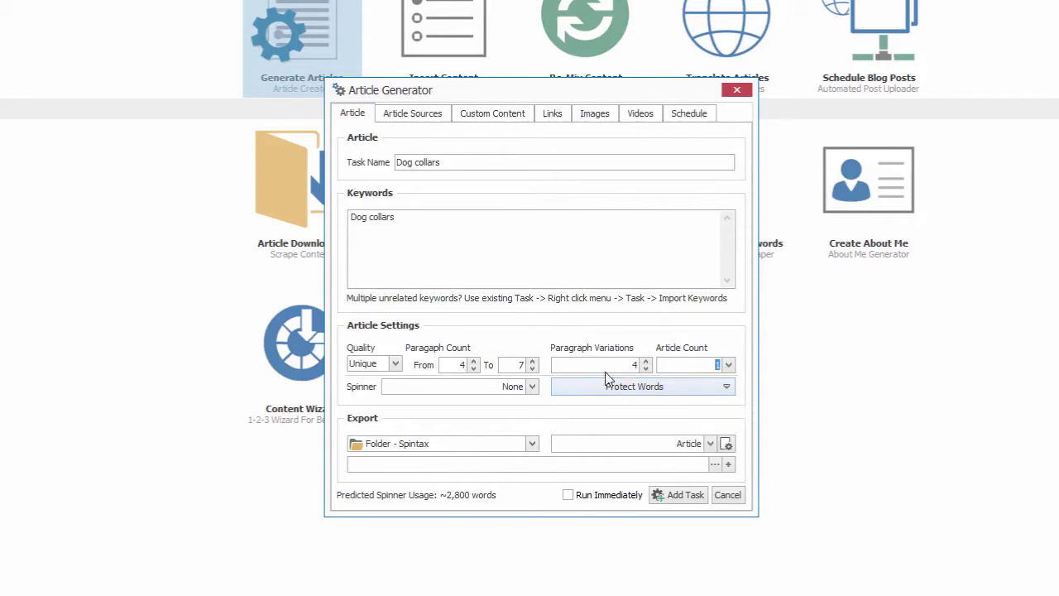
Step: Choose Spin Rewriter as the spinner and add "dog collars" to the protected words
left_click(534, 387)
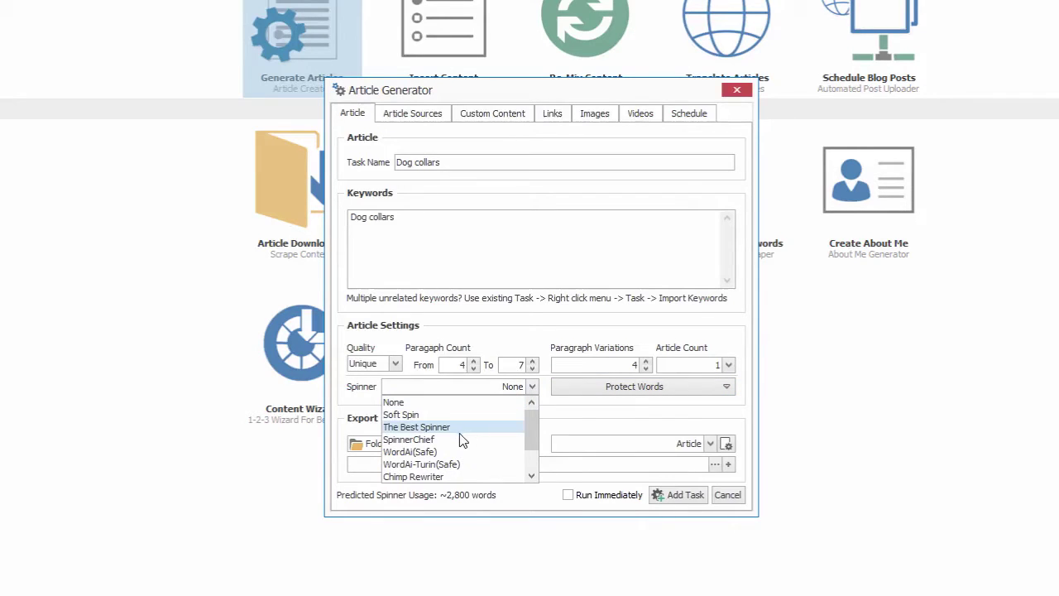
scroll(440, 459, "down", 1)
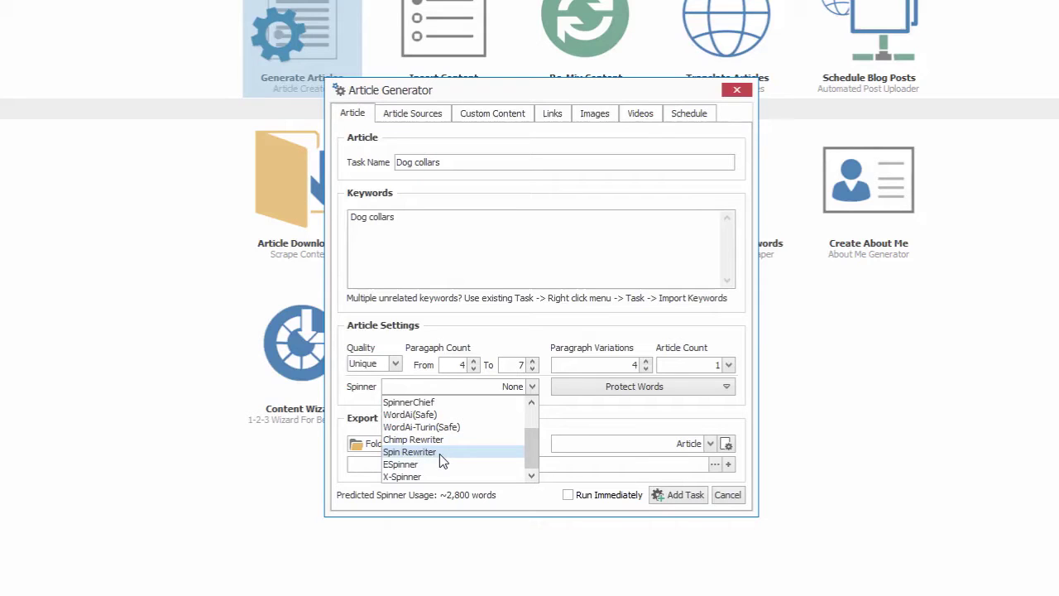
left_click(440, 454)
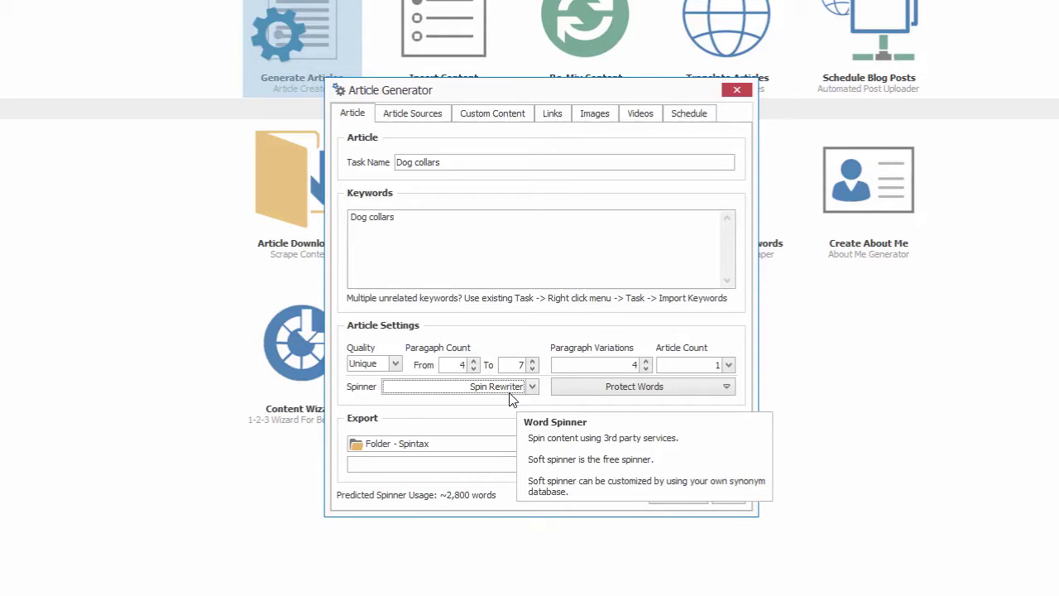
left_click(732, 391)
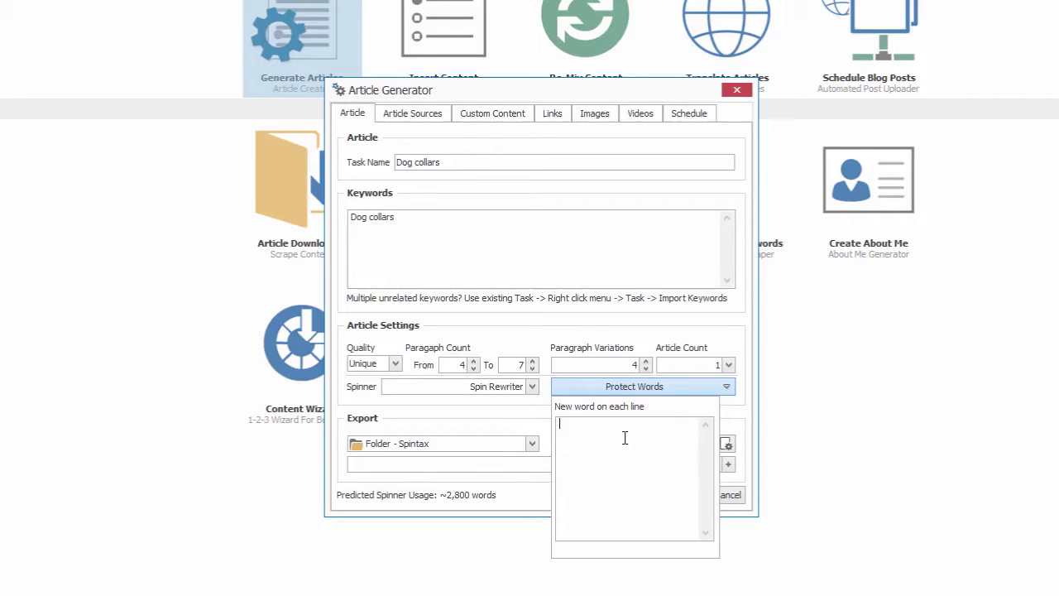
type("dog collars")
left_click(758, 411)
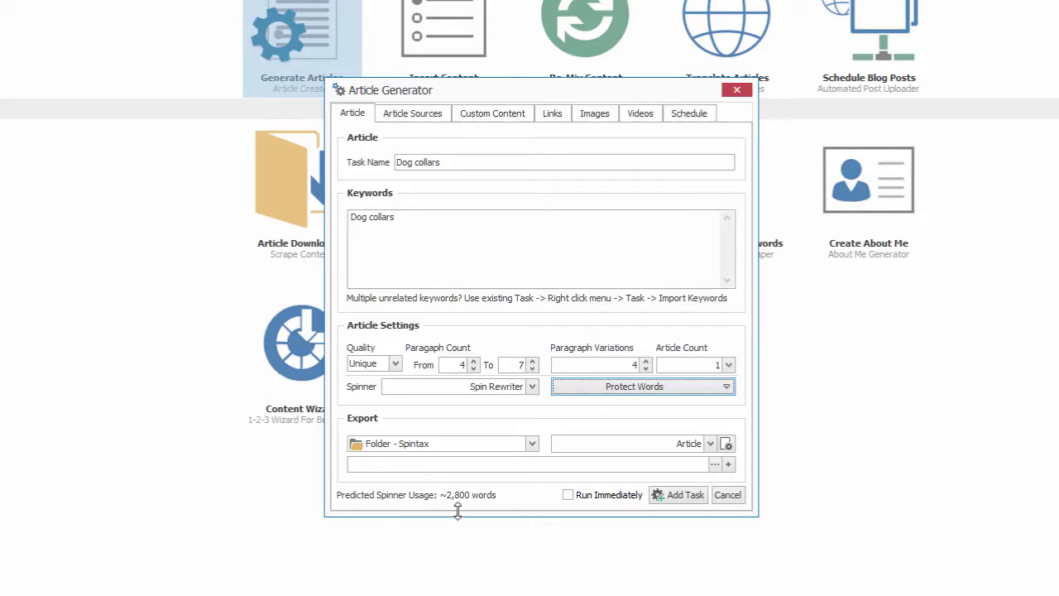
Step: Try an article count of 20, look over the spinner choices, and set the article count to 50
left_click(726, 366)
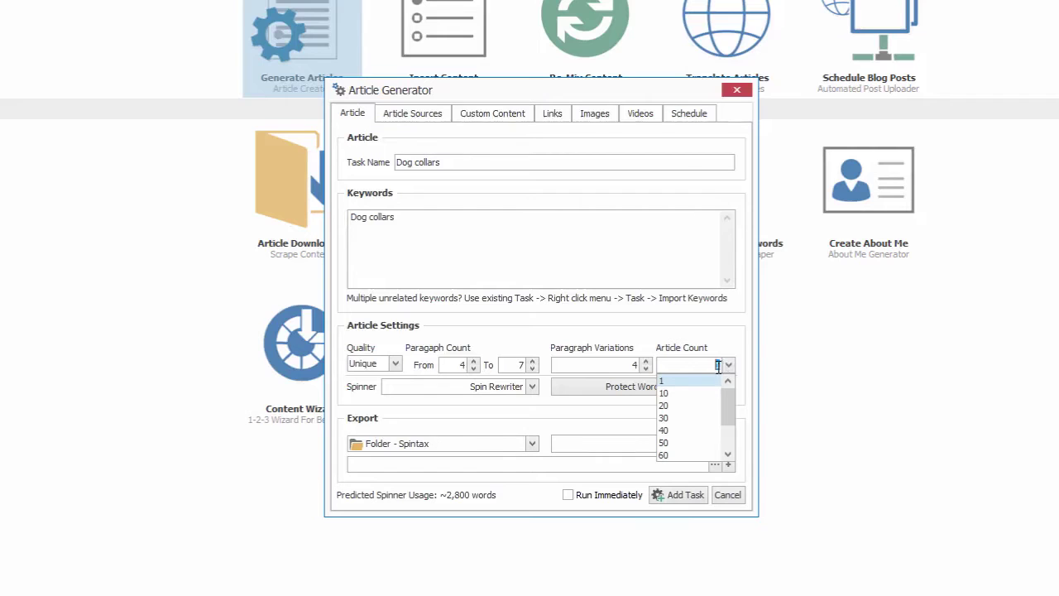
left_click(700, 405)
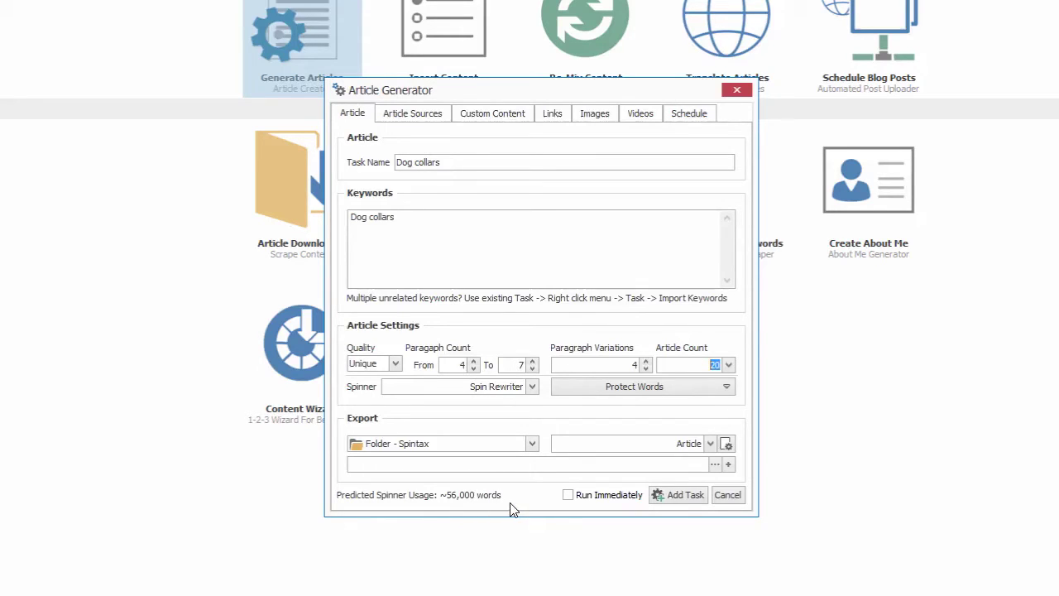
left_click(534, 386)
left_click(532, 386)
left_click(728, 365)
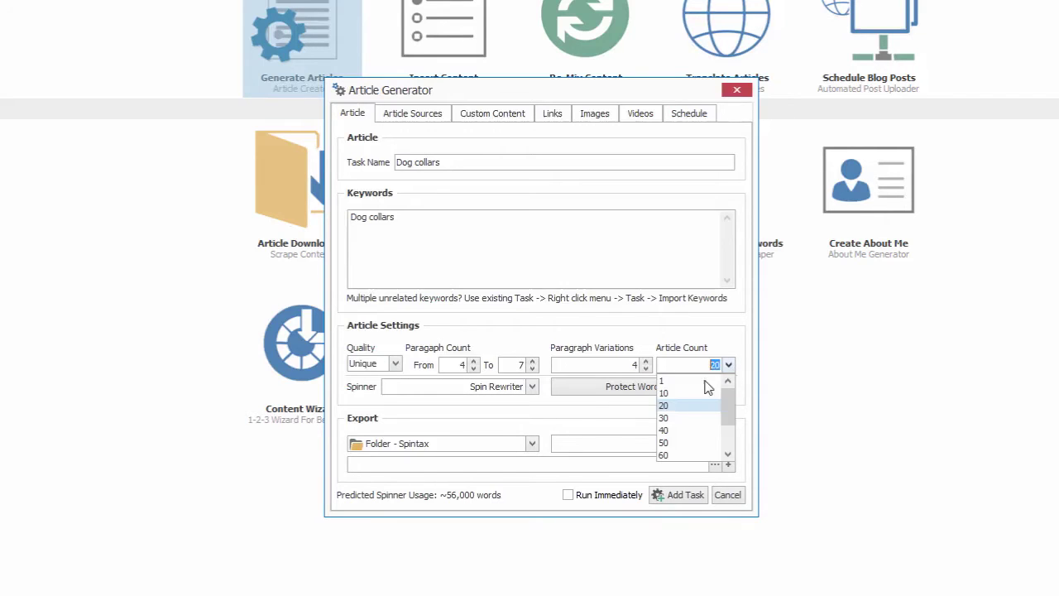
left_click(686, 443)
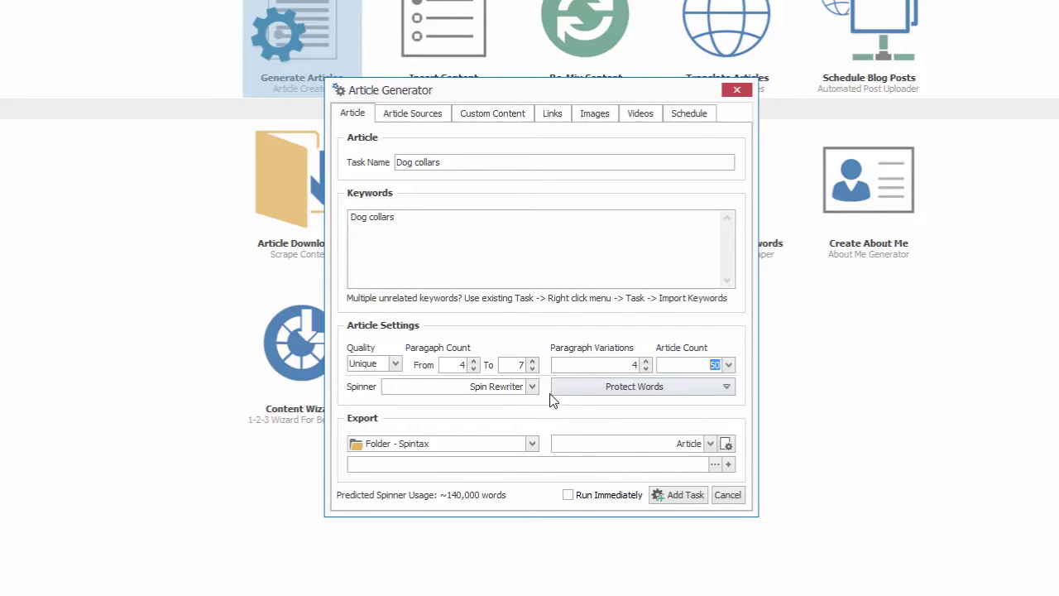
Step: Set the export type to Folder - Spintax and its format to GSA SER, trying FCS Networker in between
left_click(533, 445)
left_click(535, 445)
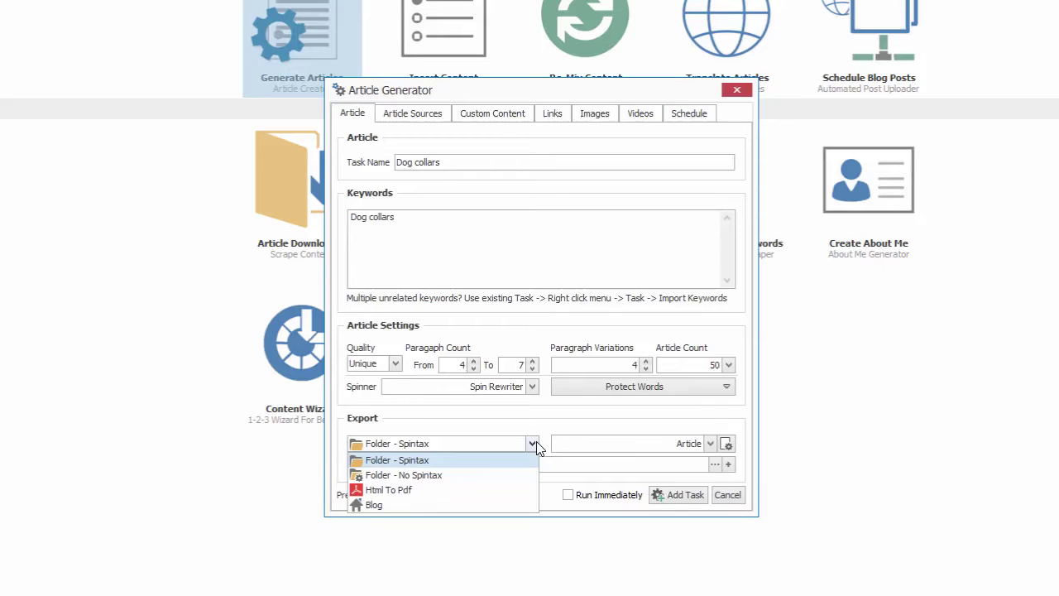
left_click(495, 460)
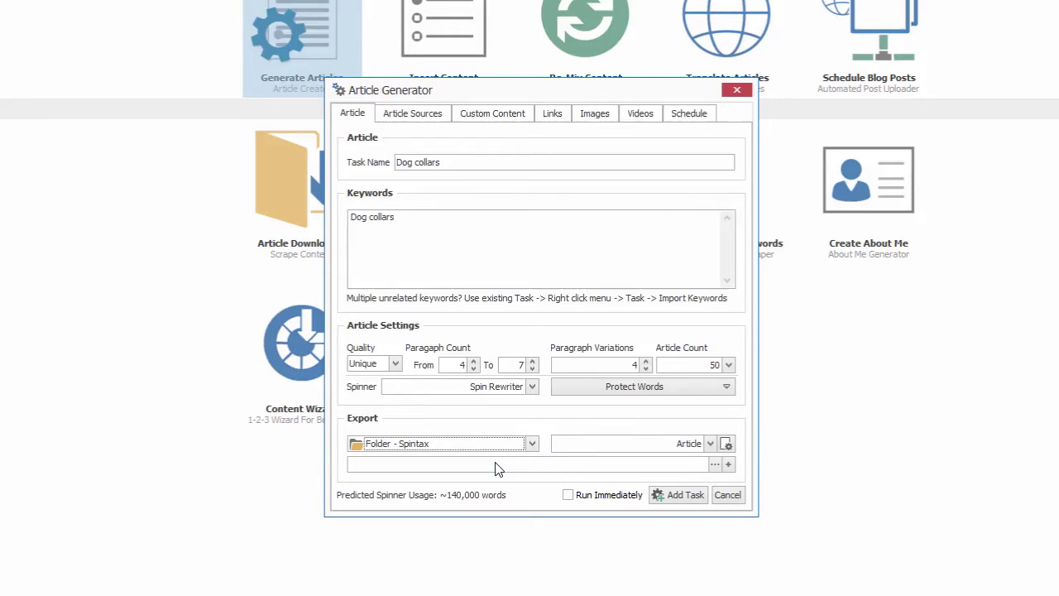
left_click(708, 447)
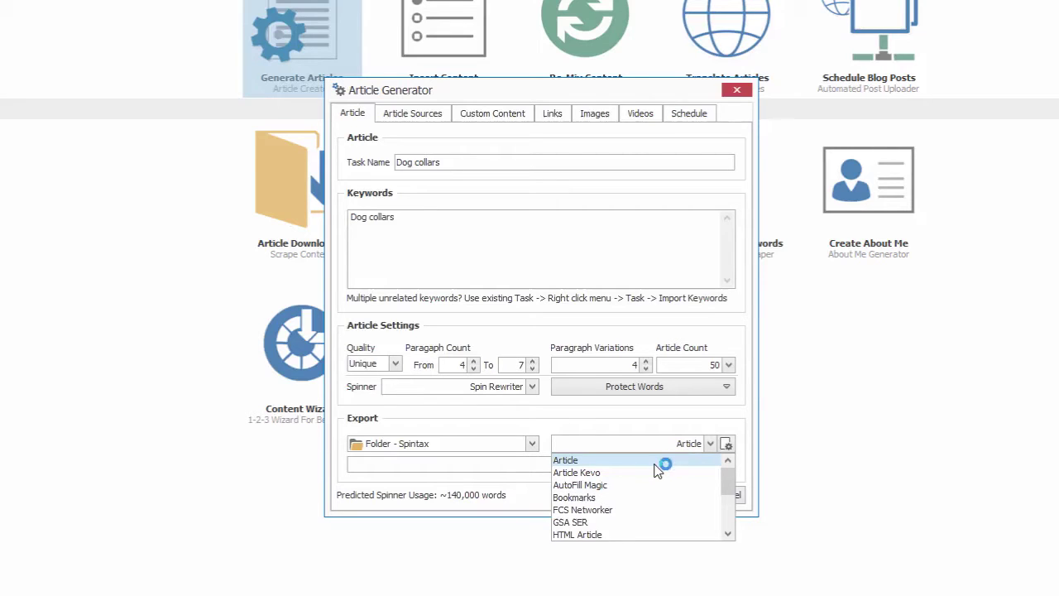
left_click(625, 522)
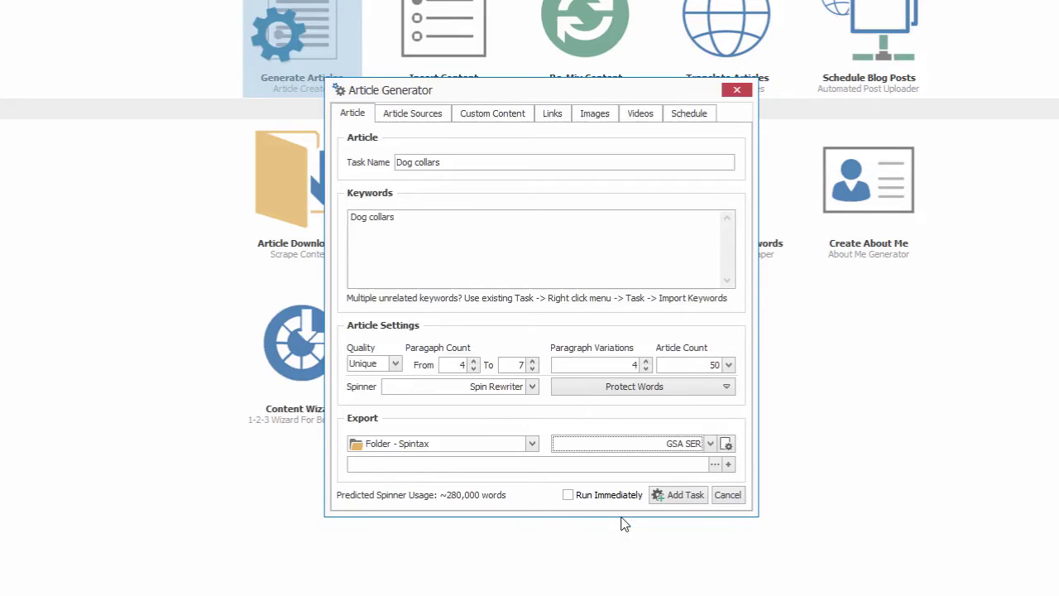
left_click(712, 447)
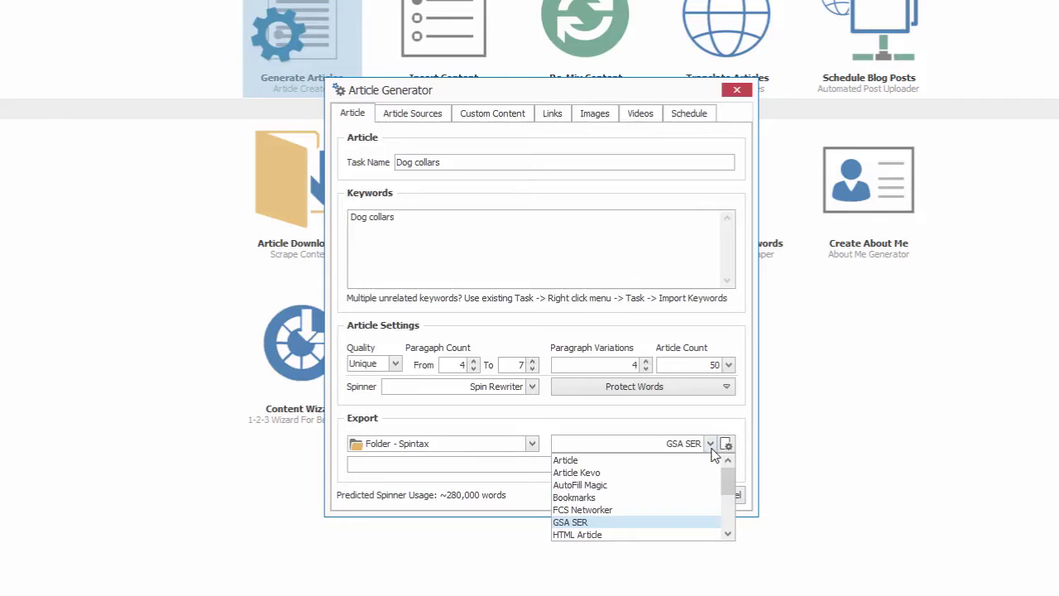
left_click(625, 511)
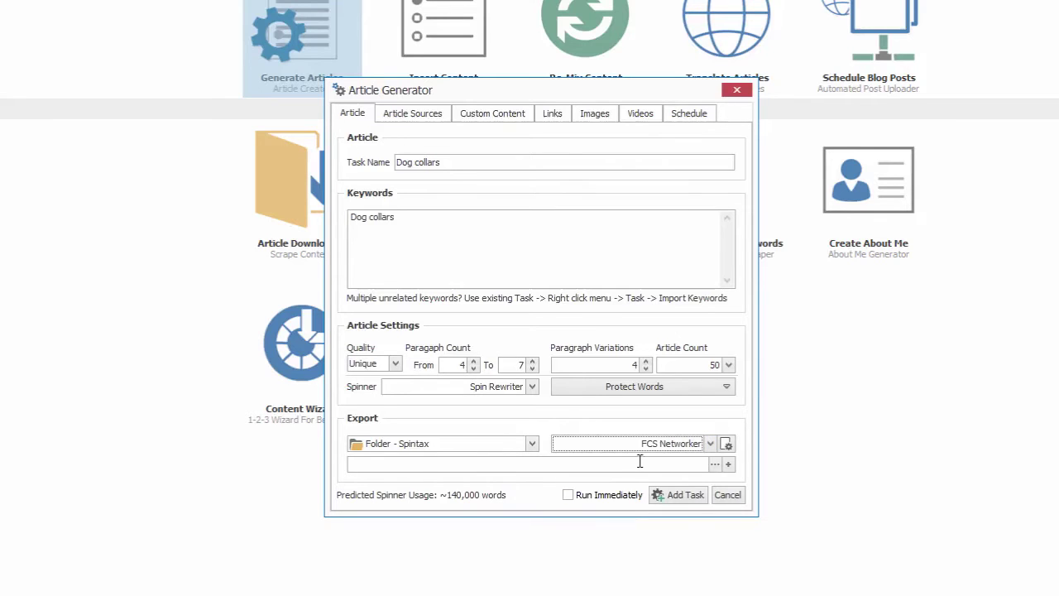
left_click(711, 446)
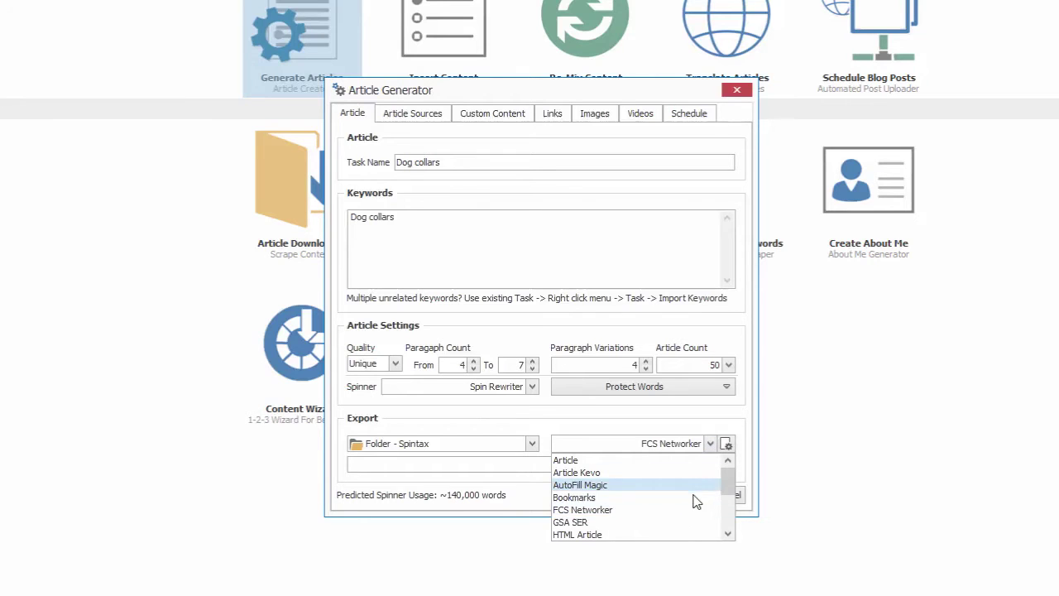
left_click(695, 523)
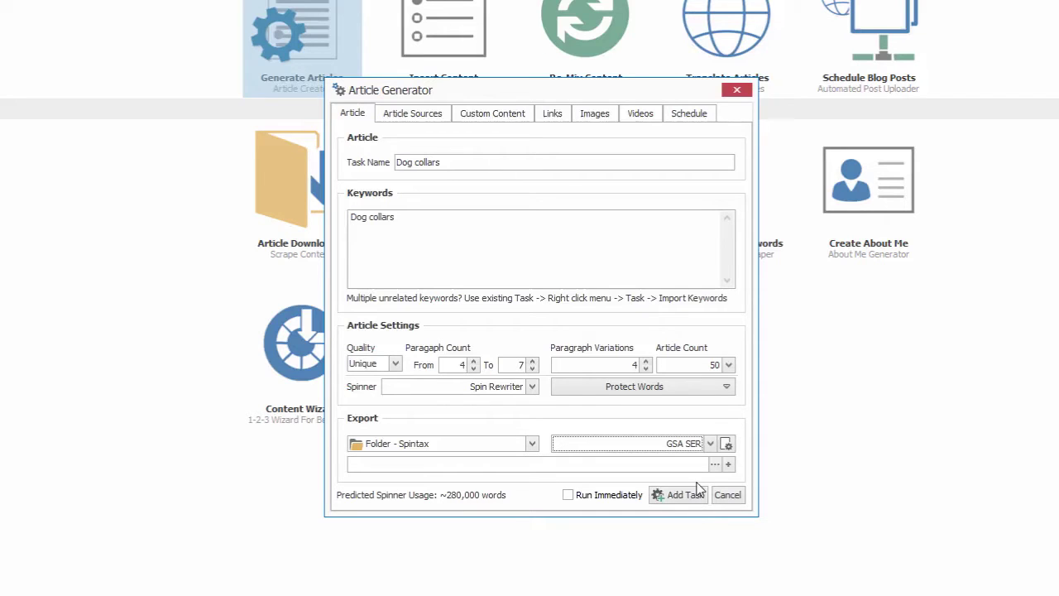
Step: Choose the Dog Collars folder inside SCM Test on the Desktop as the export destination
left_click(715, 464)
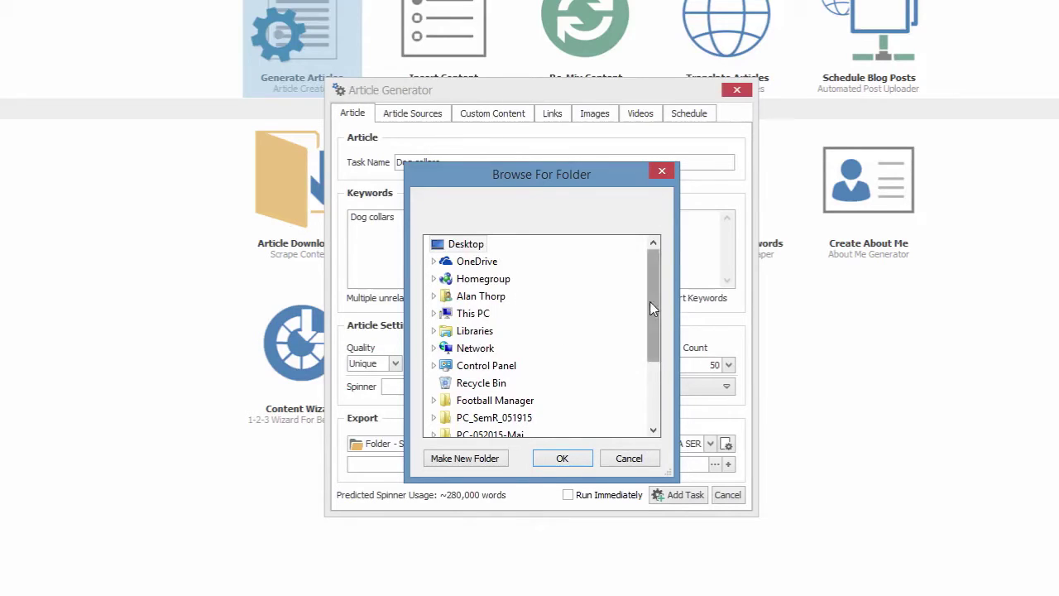
left_click_drag(647, 314, 575, 402)
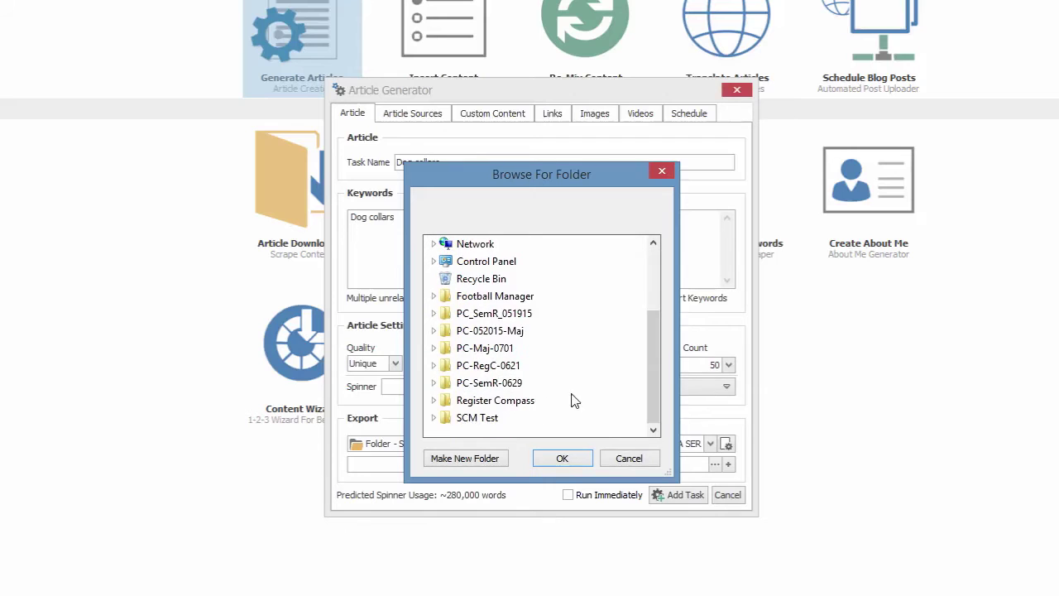
left_click(433, 417)
left_click(492, 418)
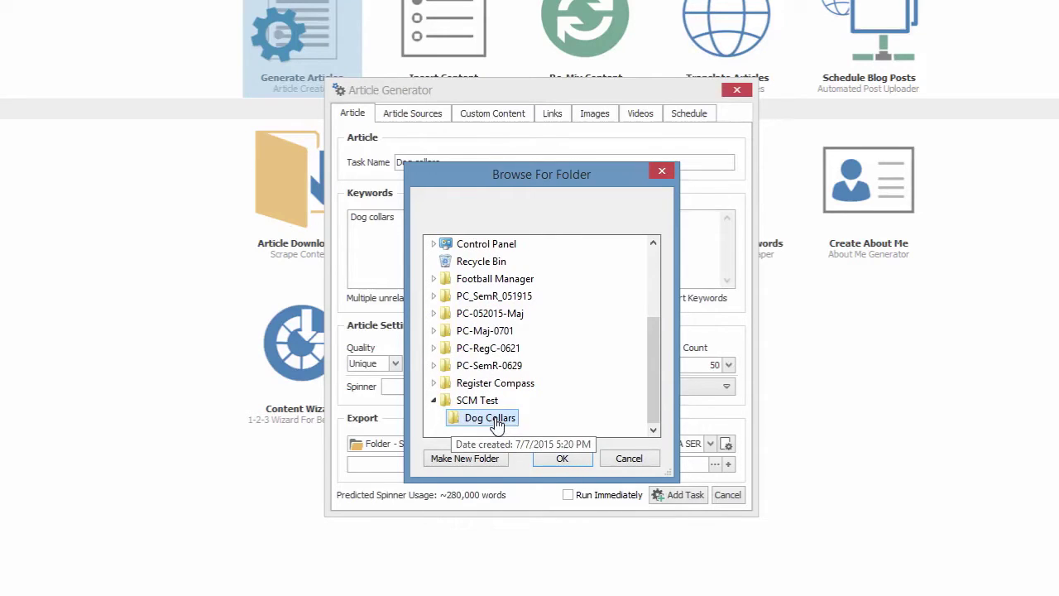
left_click(563, 459)
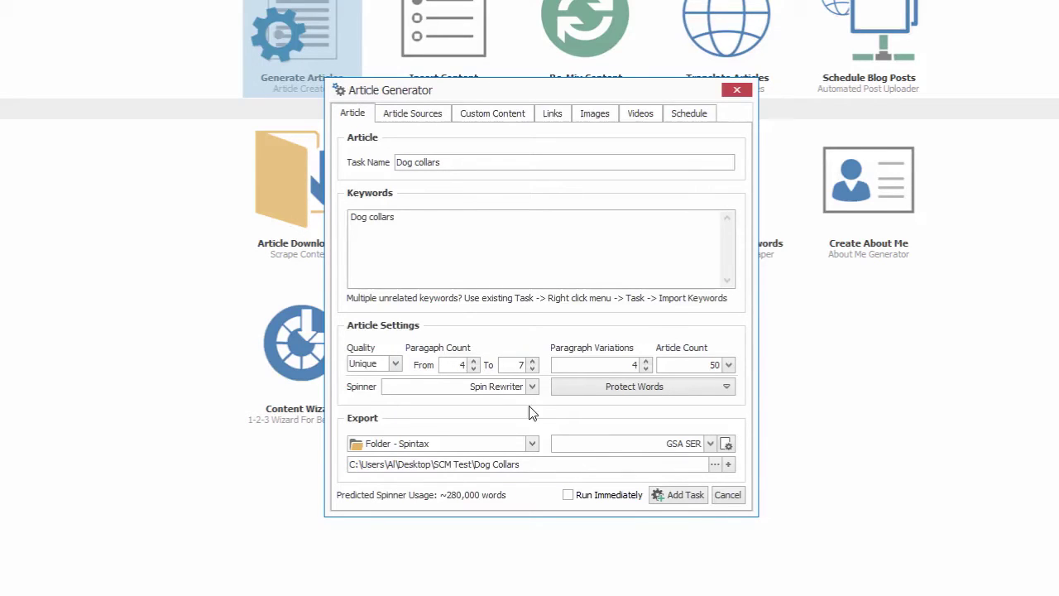
Step: Look over the article sources, examining the whole list of custom site domains to scrape
left_click(414, 116)
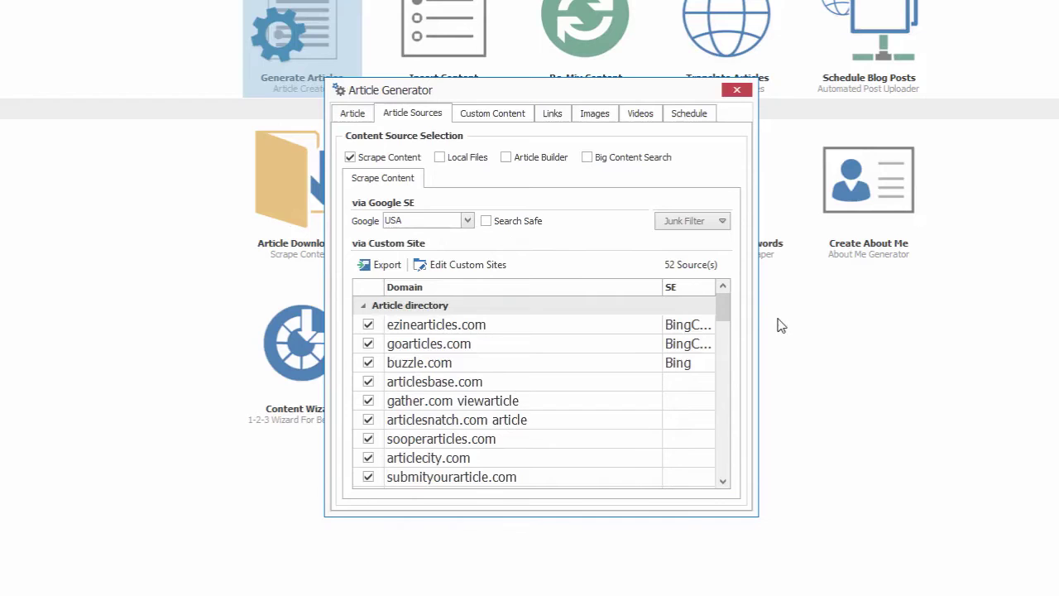
left_click_drag(721, 310, 724, 463)
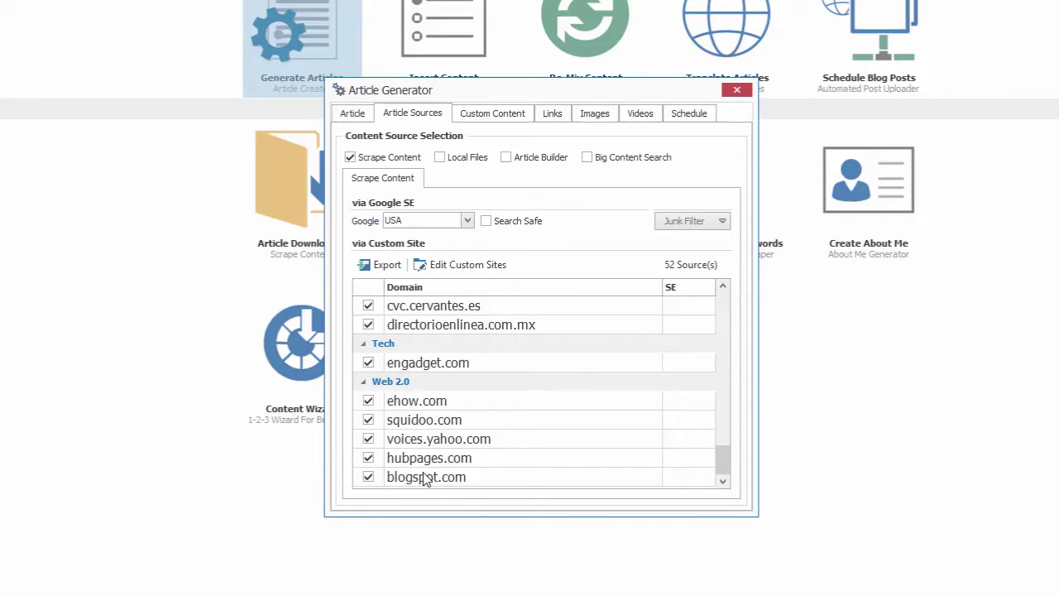
scroll(424, 479, "up", 2)
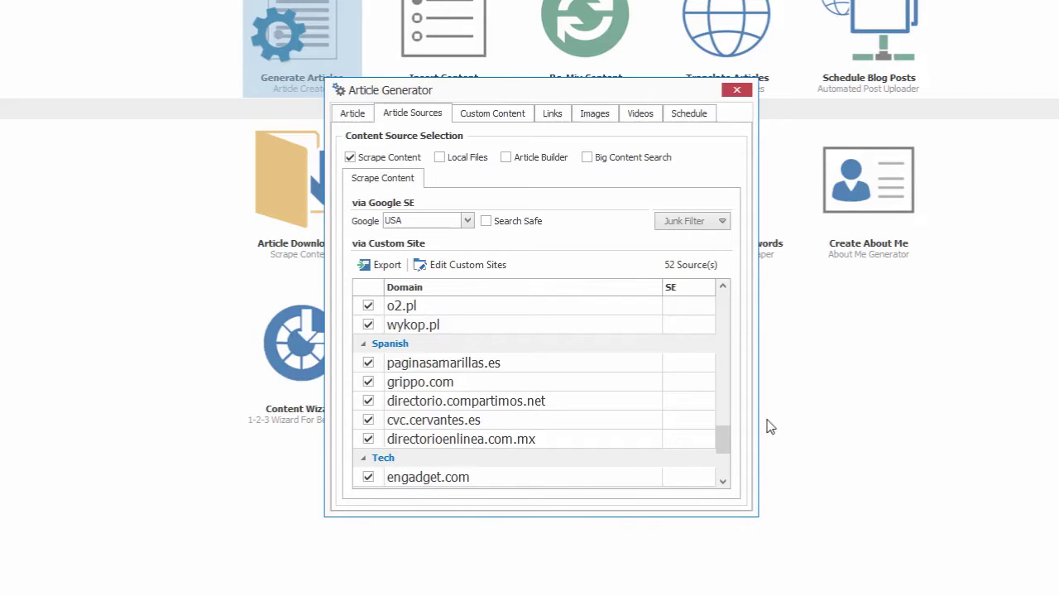
left_click_drag(725, 440, 720, 304)
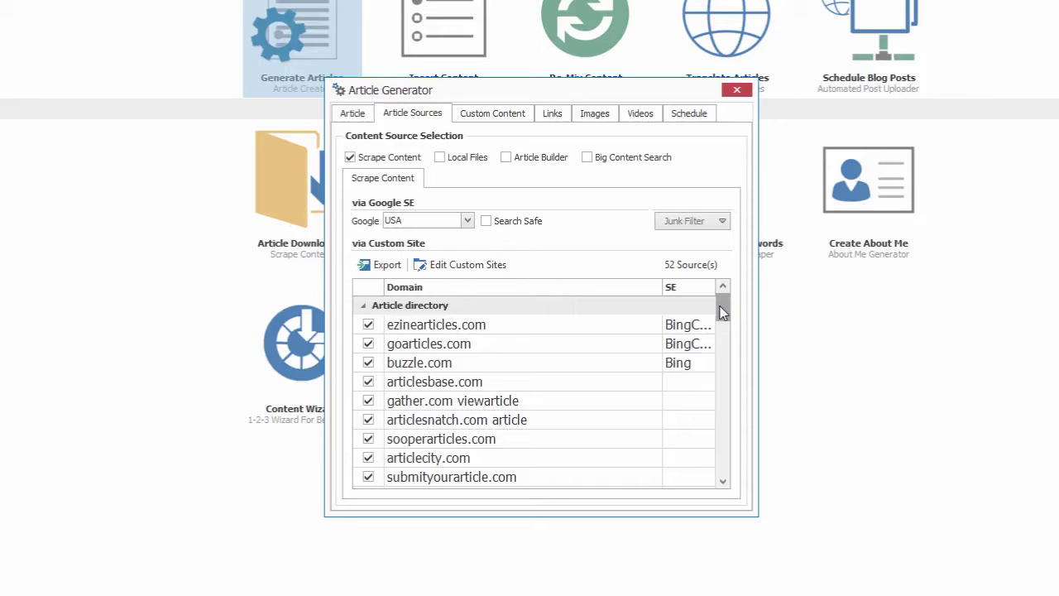
Step: Open the custom sites for editing and browse their tags and domains
left_click(492, 266)
scroll(497, 327, "down", 12)
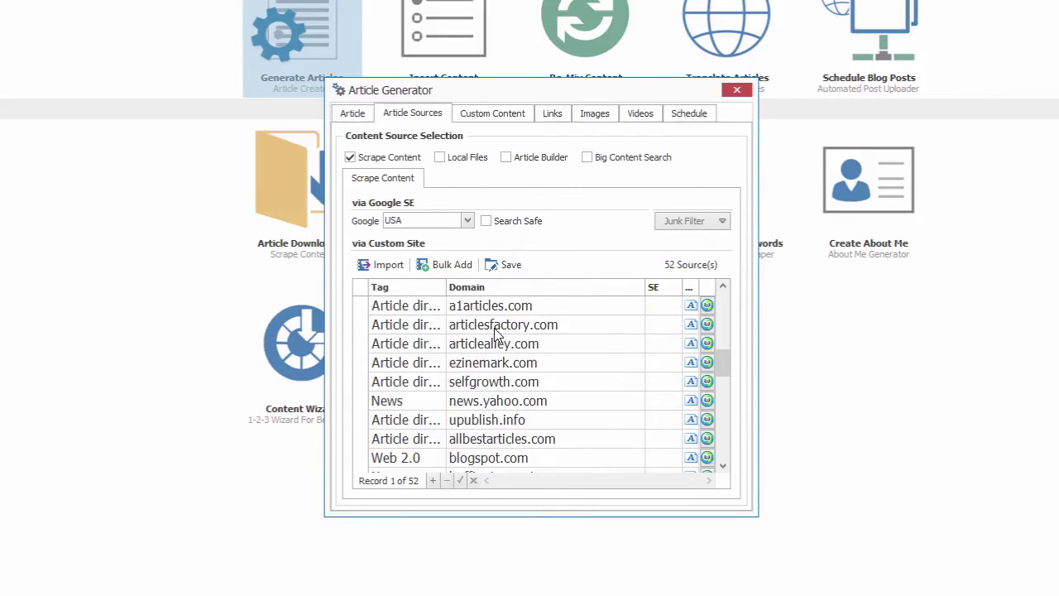
scroll(496, 331, "up", 12)
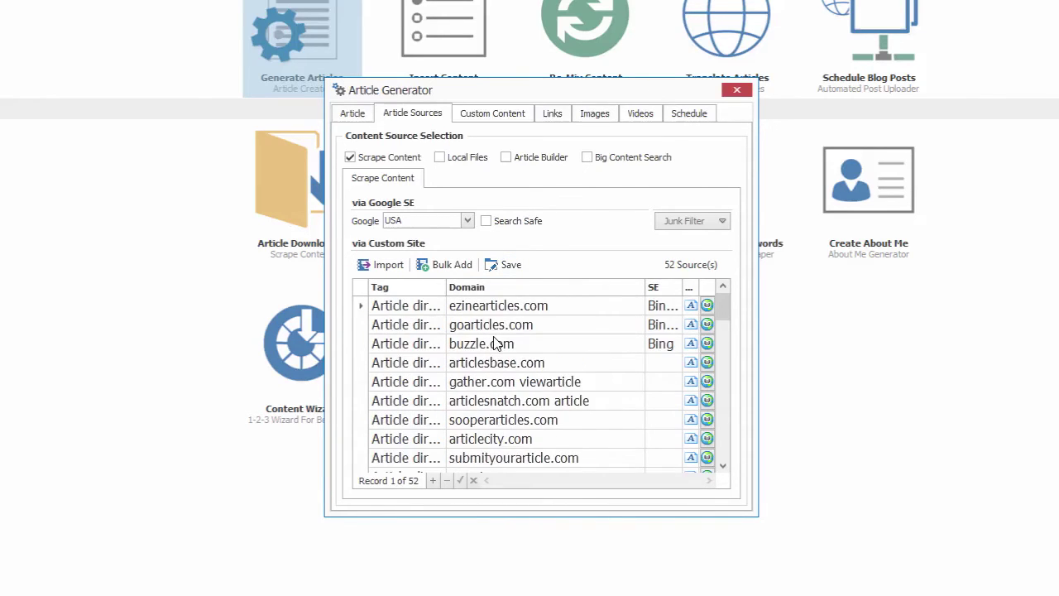
Step: Look over the custom source import, the custom content settings and the full list of custom sites down to the foreign-language domains
left_click(385, 269)
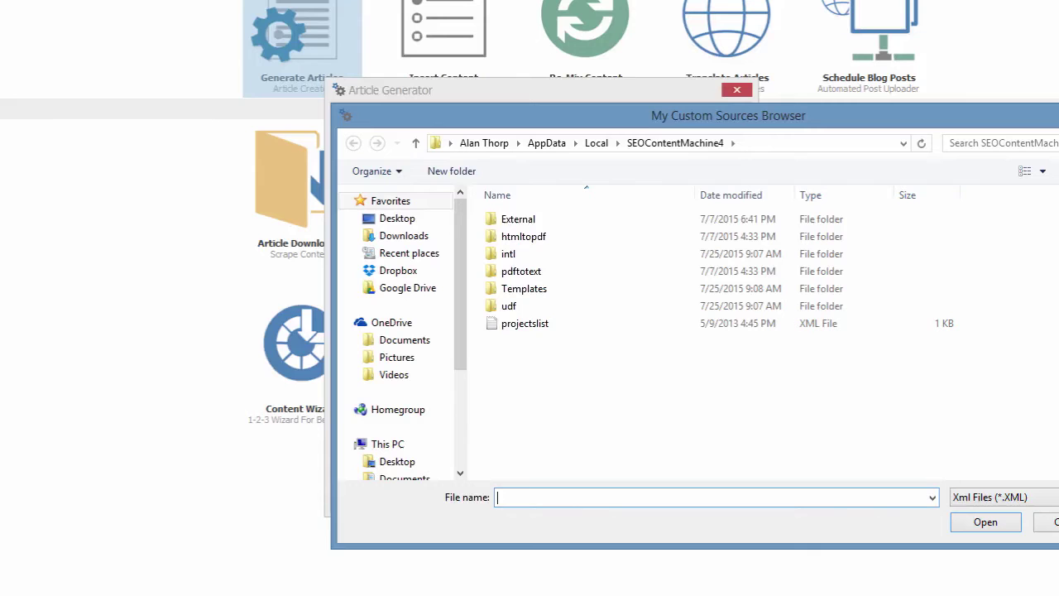
left_click(1058, 116)
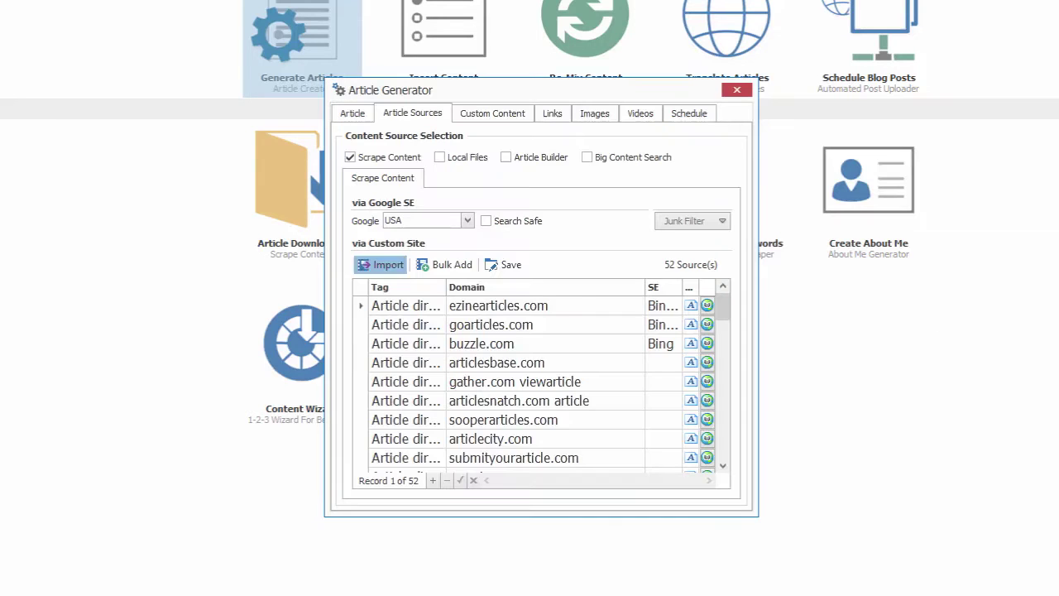
left_click(509, 116)
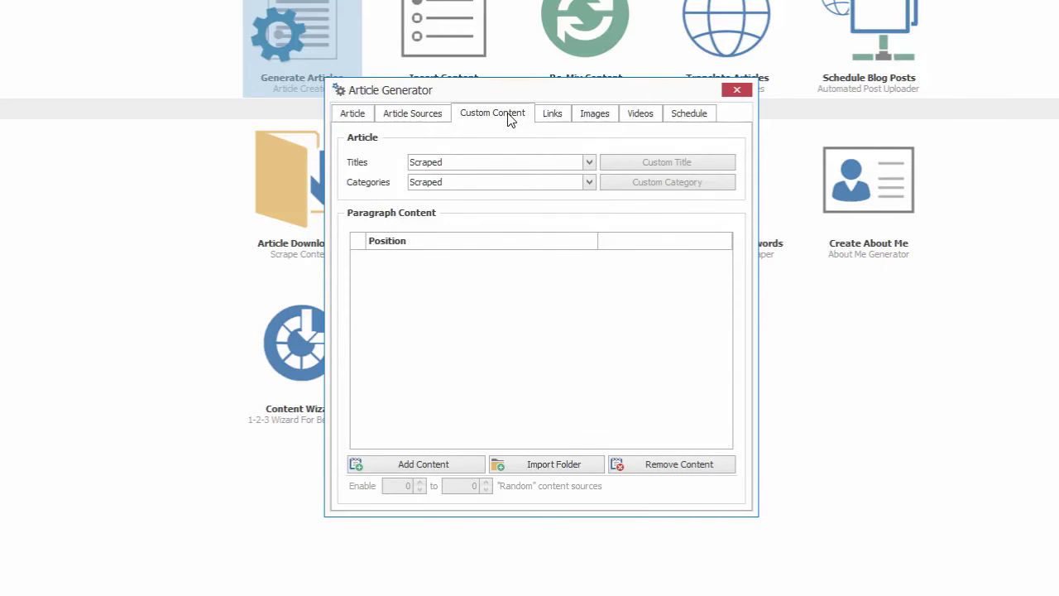
left_click(410, 117)
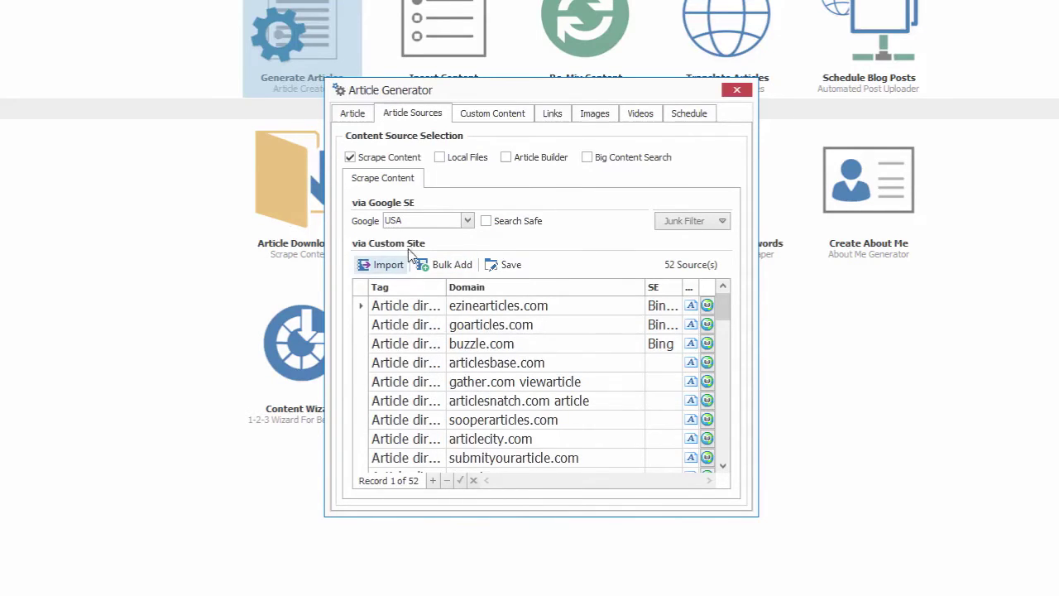
scroll(464, 347, "down", 5)
scroll(464, 348, "down", 6)
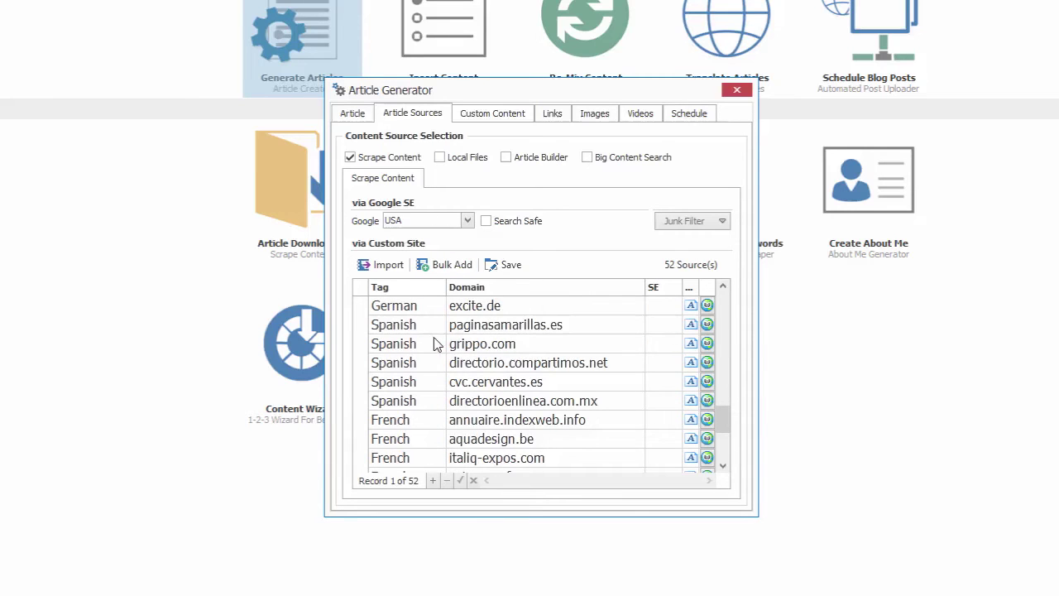
scroll(436, 344, "down", 3)
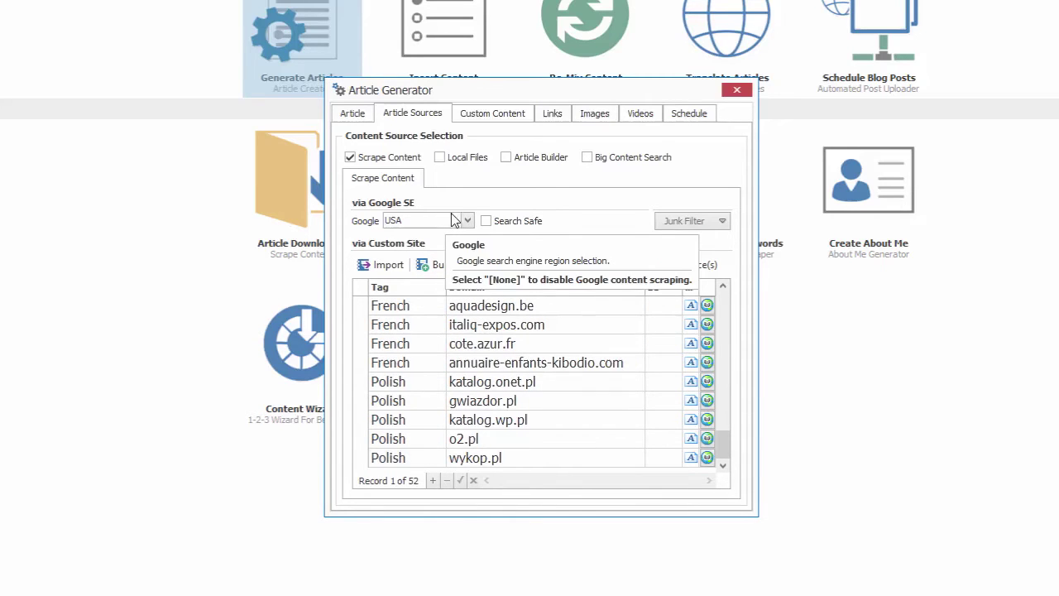
left_click(476, 120)
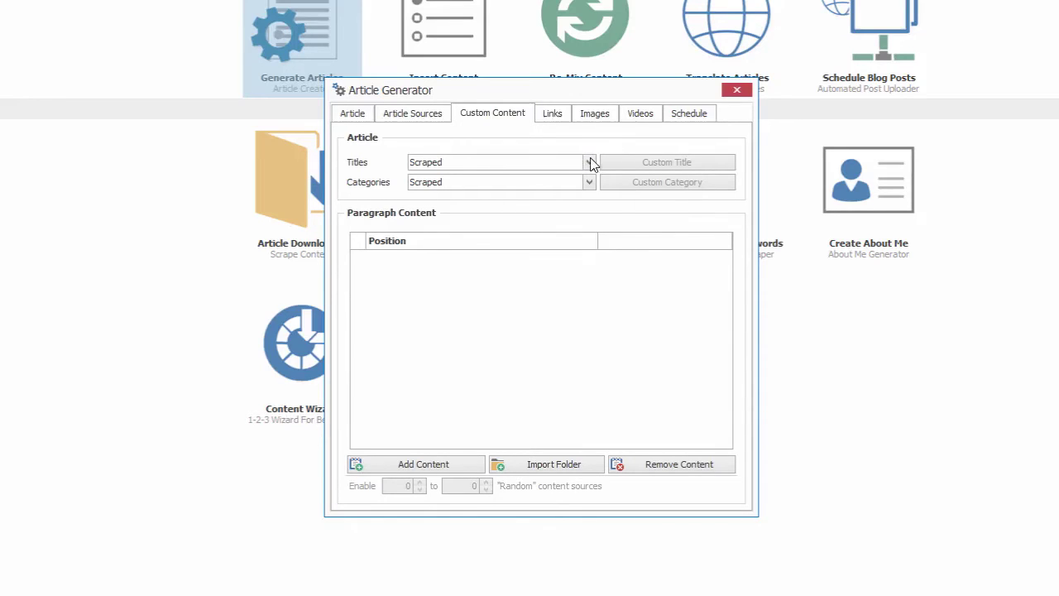
left_click(562, 122)
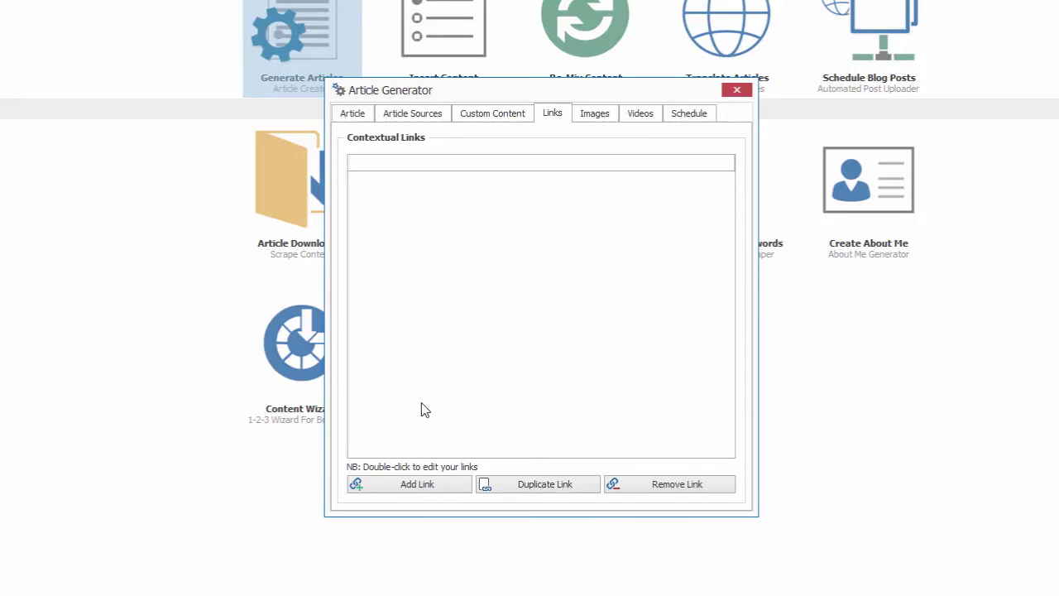
left_click(392, 484)
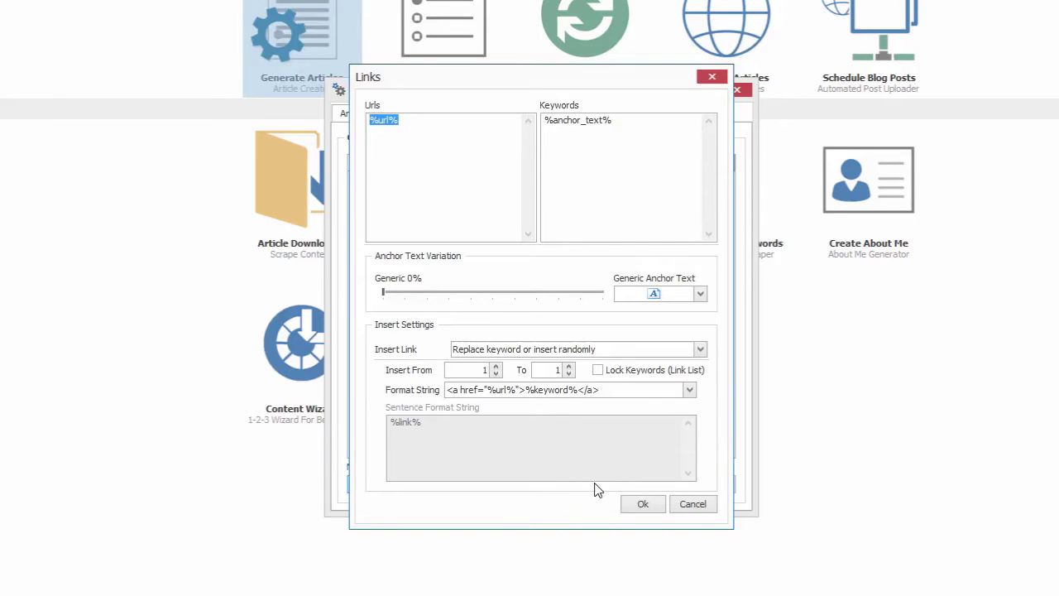
left_click(662, 506)
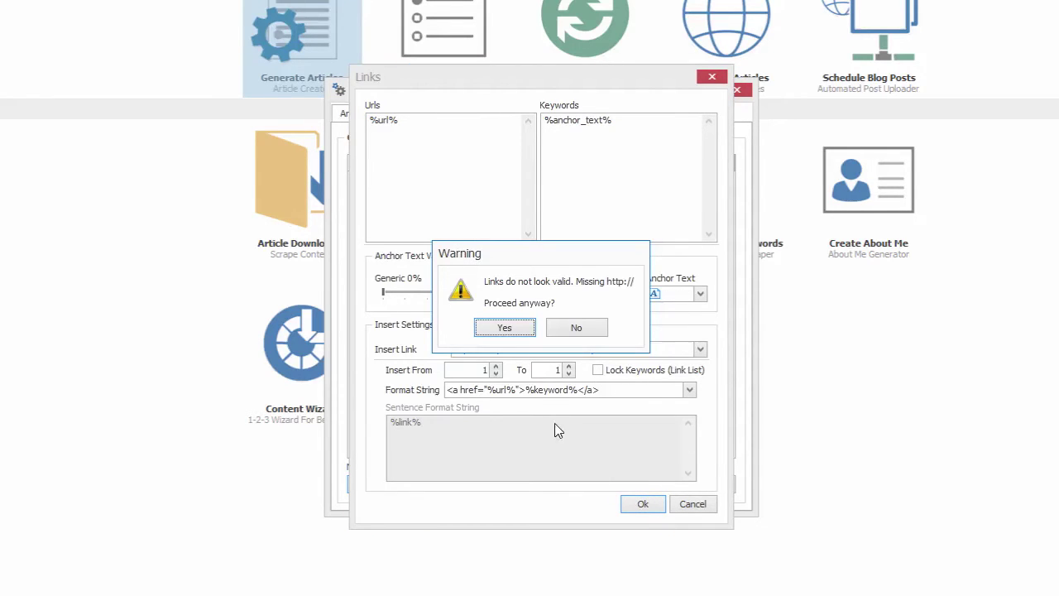
left_click(507, 329)
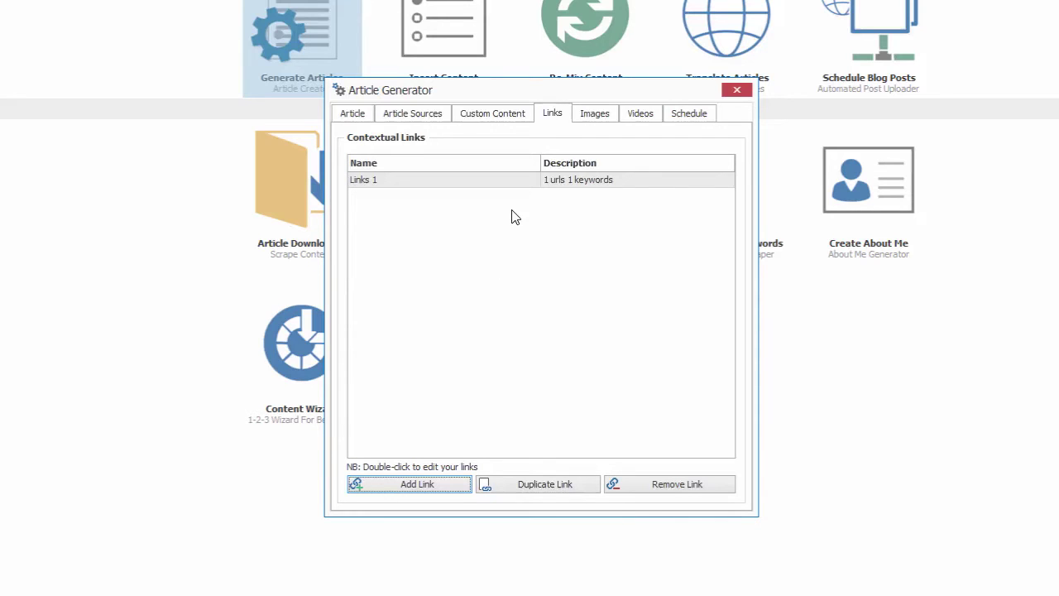
Step: Set the image frequency from 1 to 1 with Image At End, allow left, centre and right alignment, and use Creative Commons as the source
left_click(587, 118)
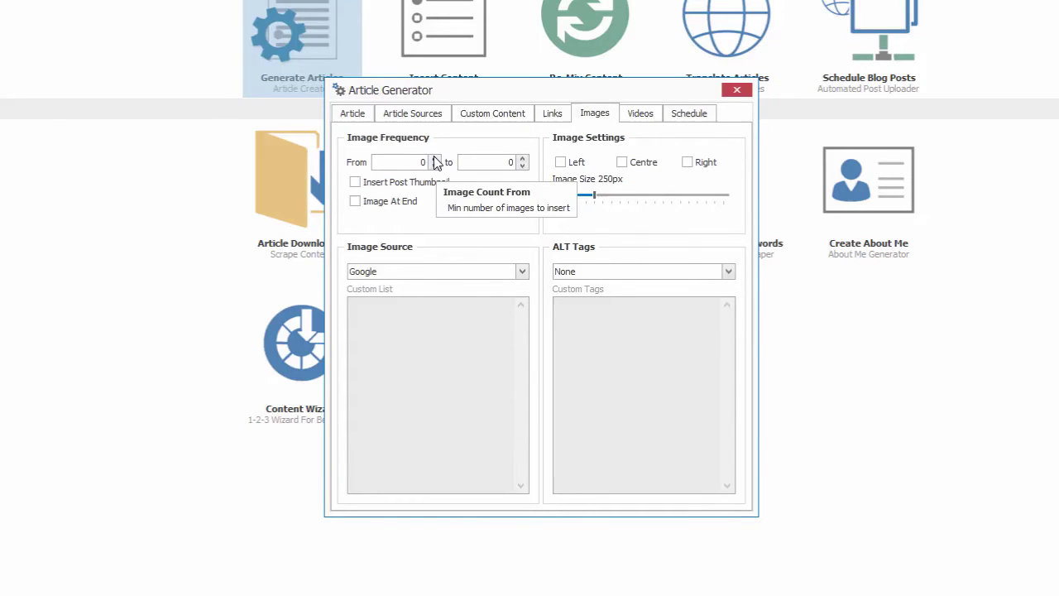
left_click(523, 160)
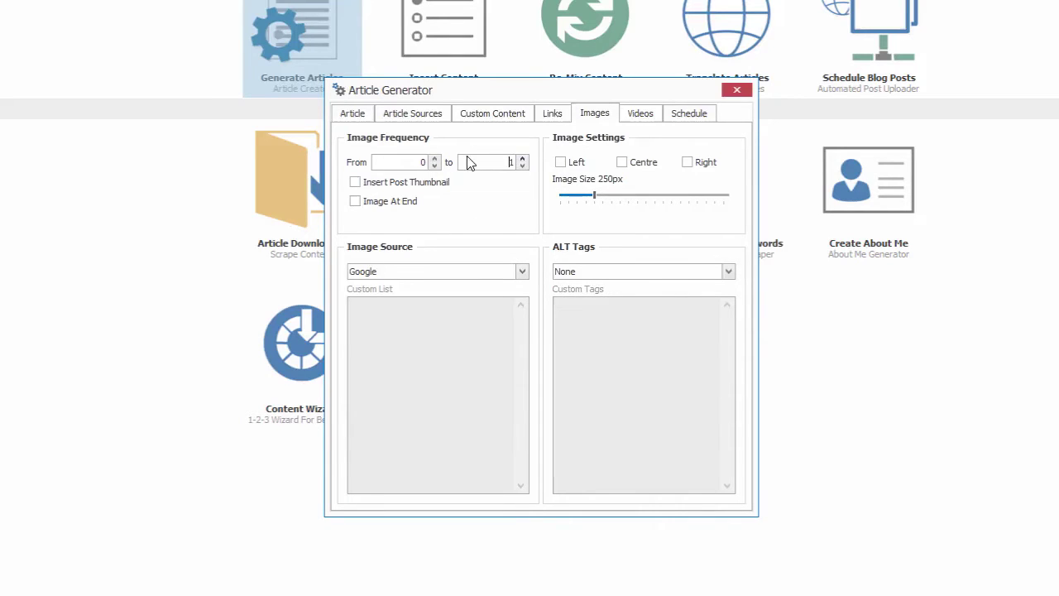
left_click(434, 160)
left_click(357, 202)
left_click(561, 163)
left_click(623, 164)
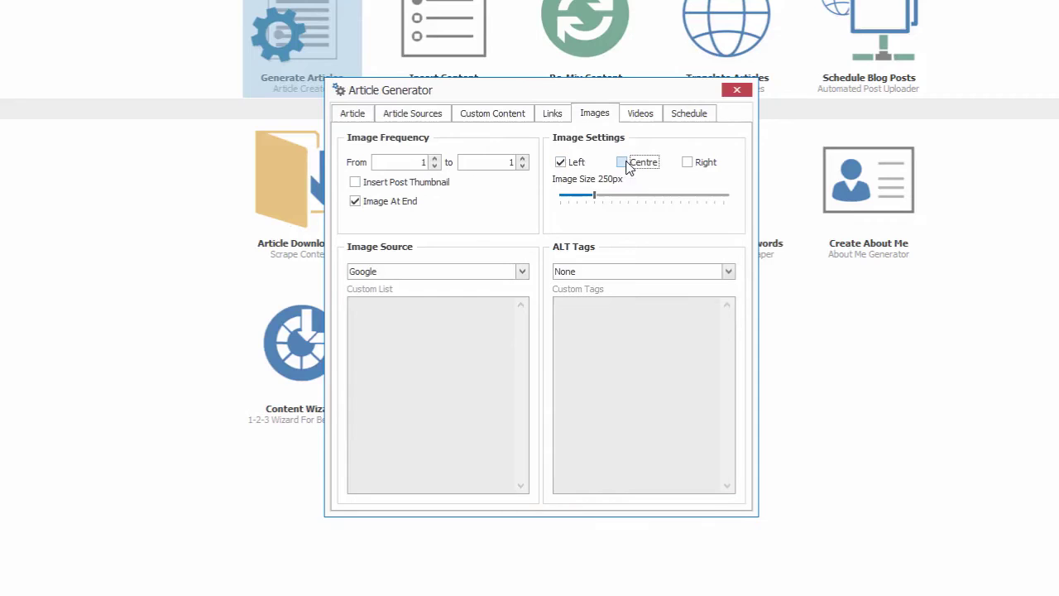
left_click(687, 163)
left_click(525, 274)
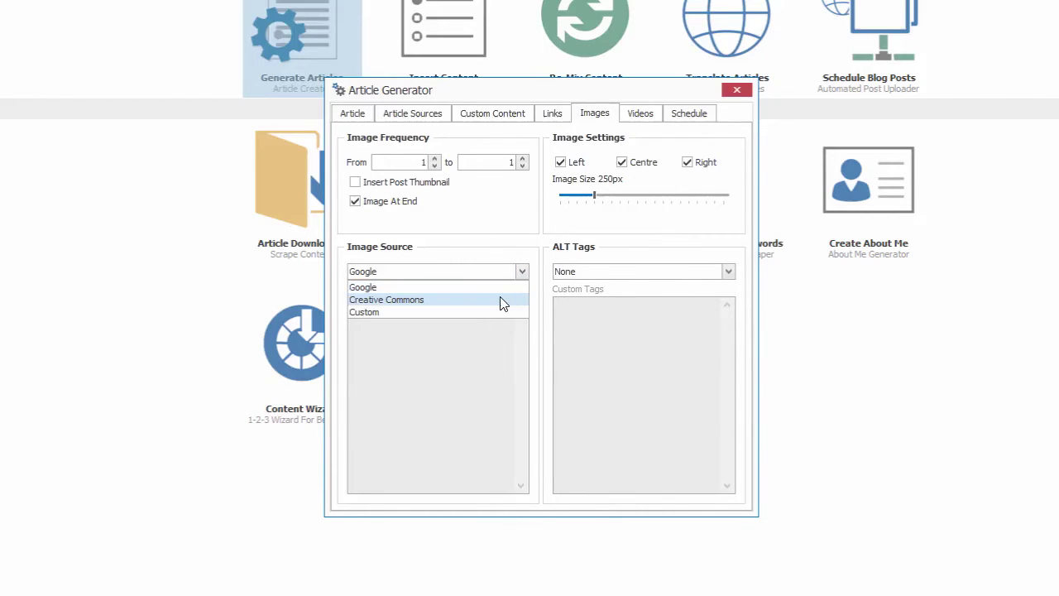
left_click(501, 301)
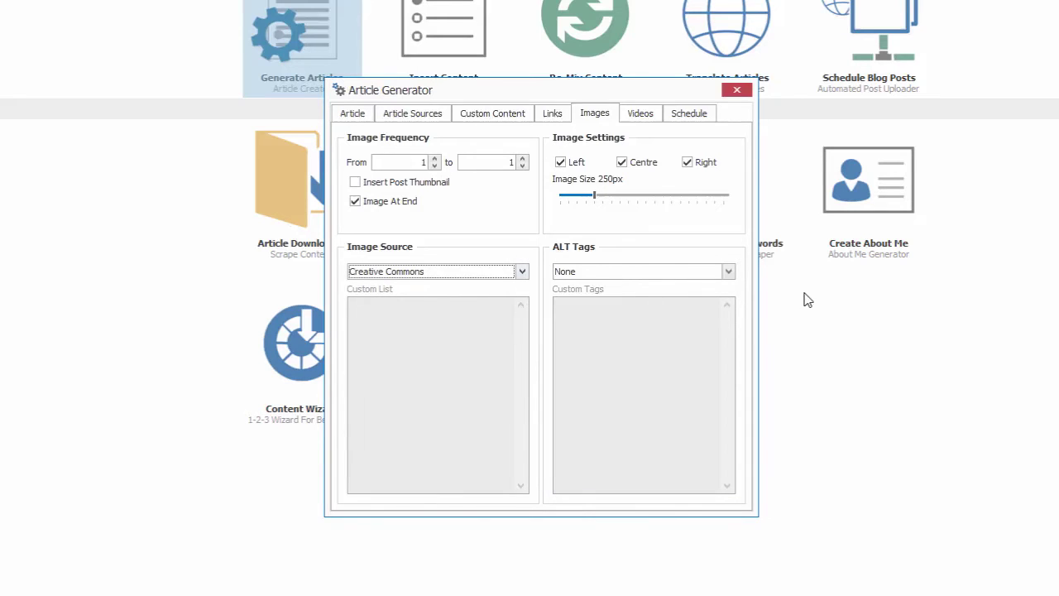
Step: Try the Primary Keyword and Custom options for the image ALT tags, and set them back to None
left_click(728, 272)
left_click(677, 299)
left_click(729, 273)
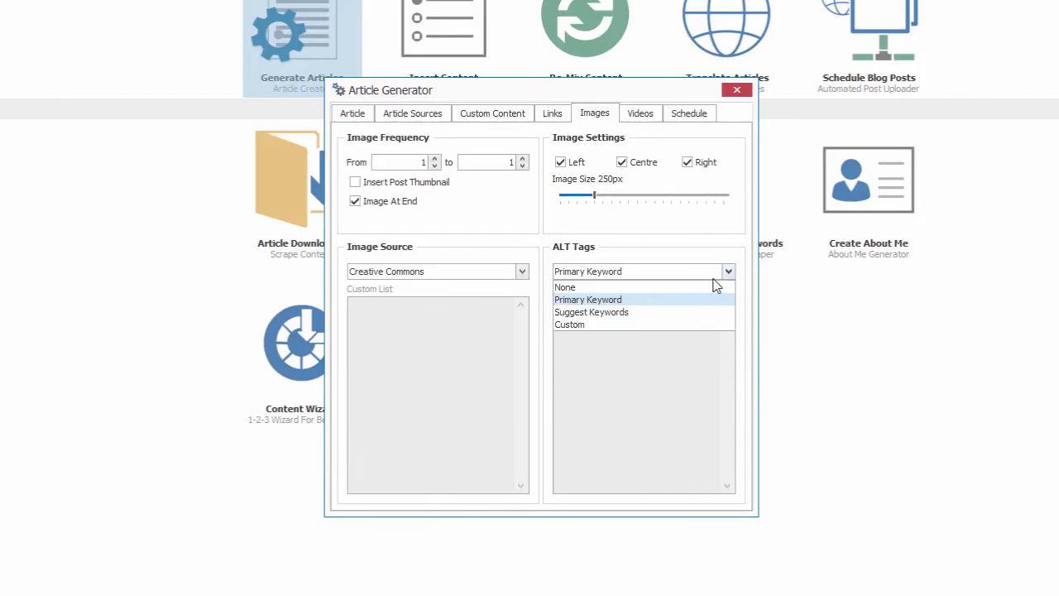
left_click(654, 324)
left_click(635, 319)
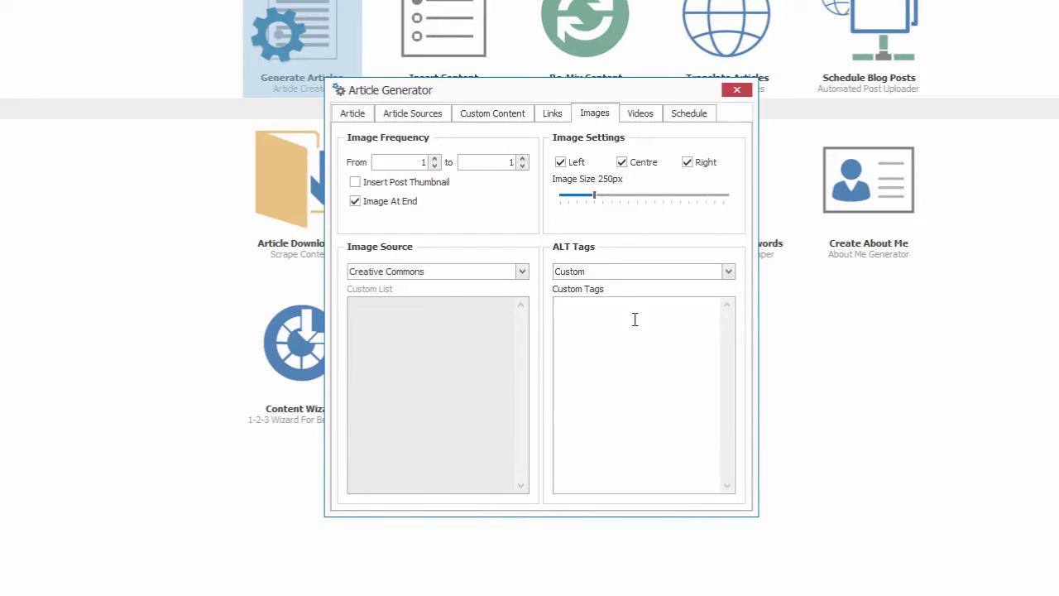
left_click(729, 274)
left_click(686, 288)
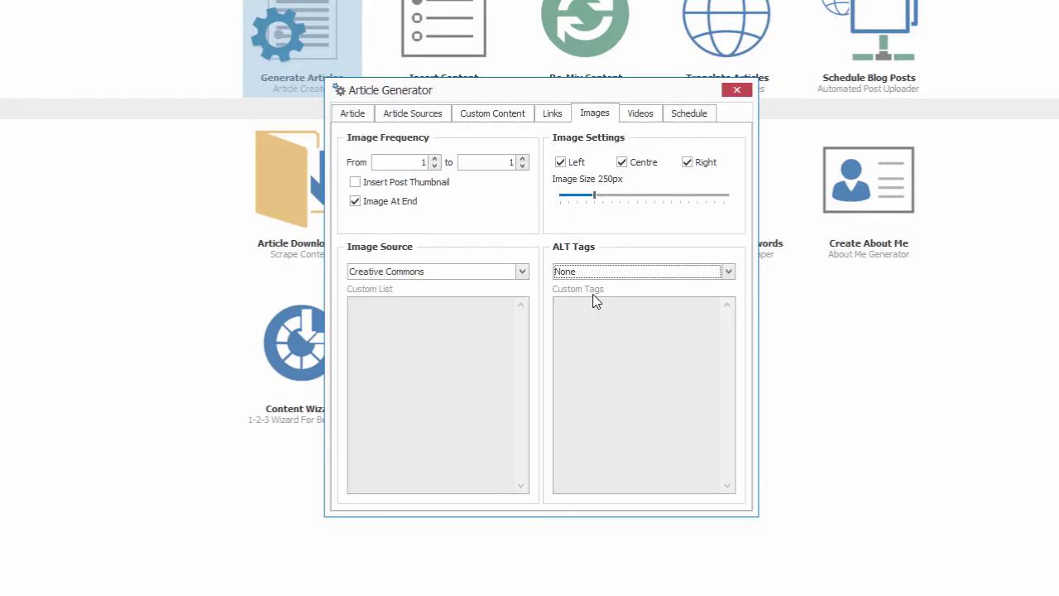
left_click(728, 273)
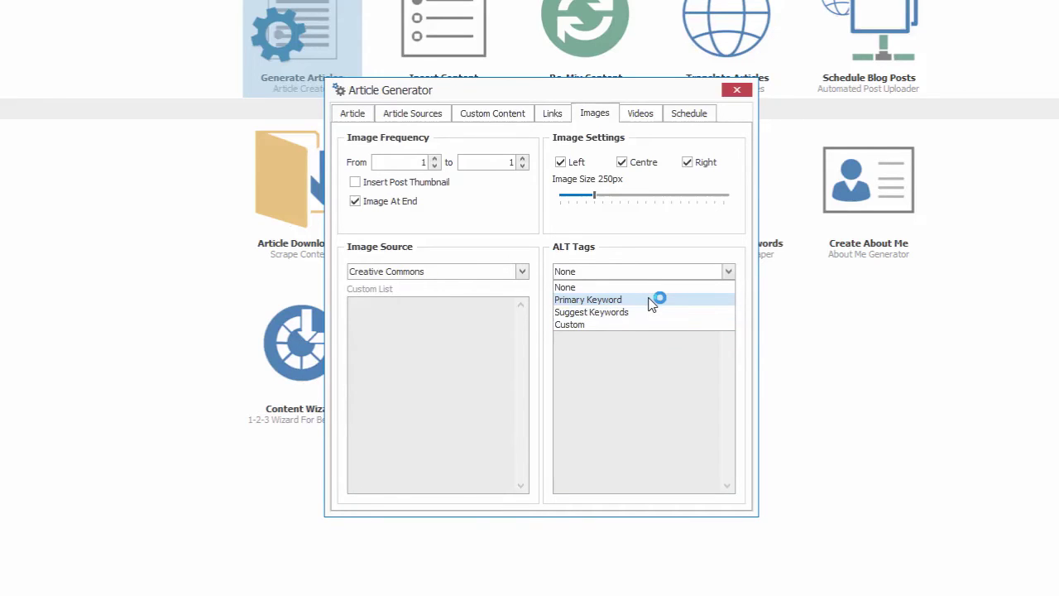
left_click(730, 273)
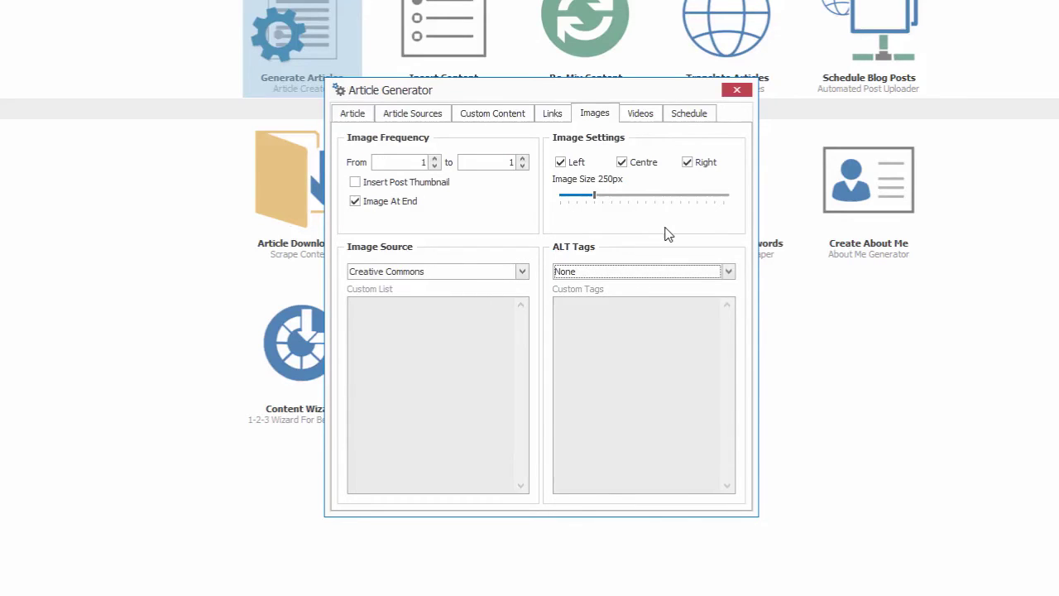
Step: Switch the video settings to Custom, enable Video At Start and set the video frequency from 1 to 1
left_click(645, 117)
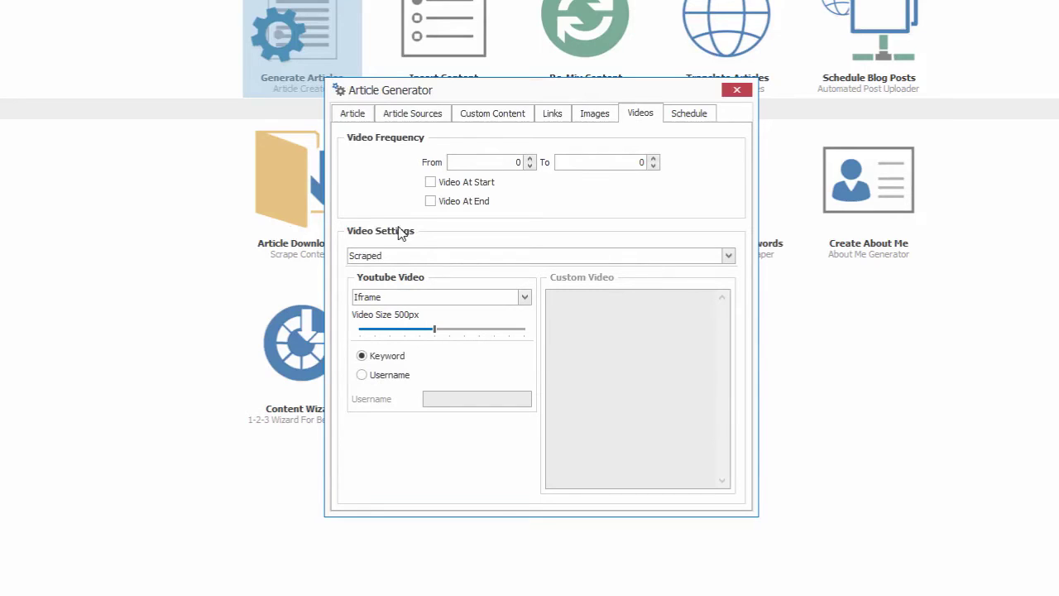
left_click(418, 256)
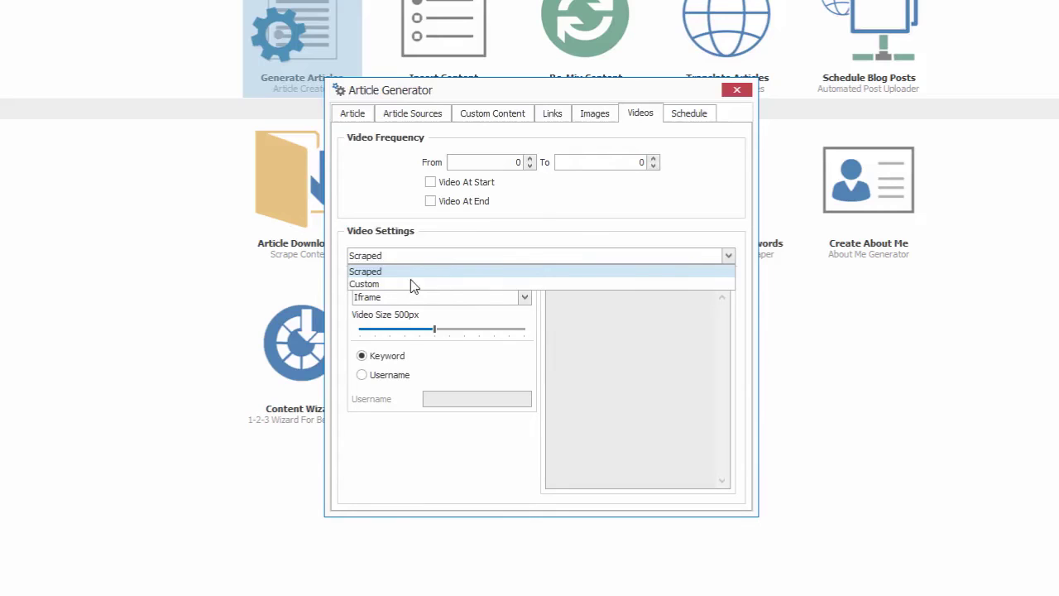
left_click(413, 283)
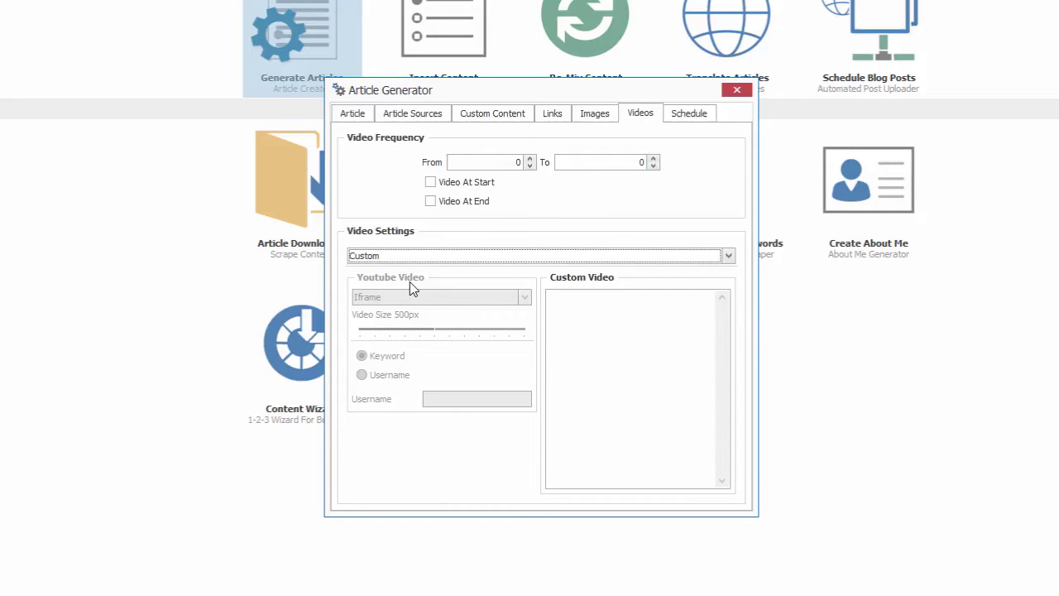
left_click(633, 295)
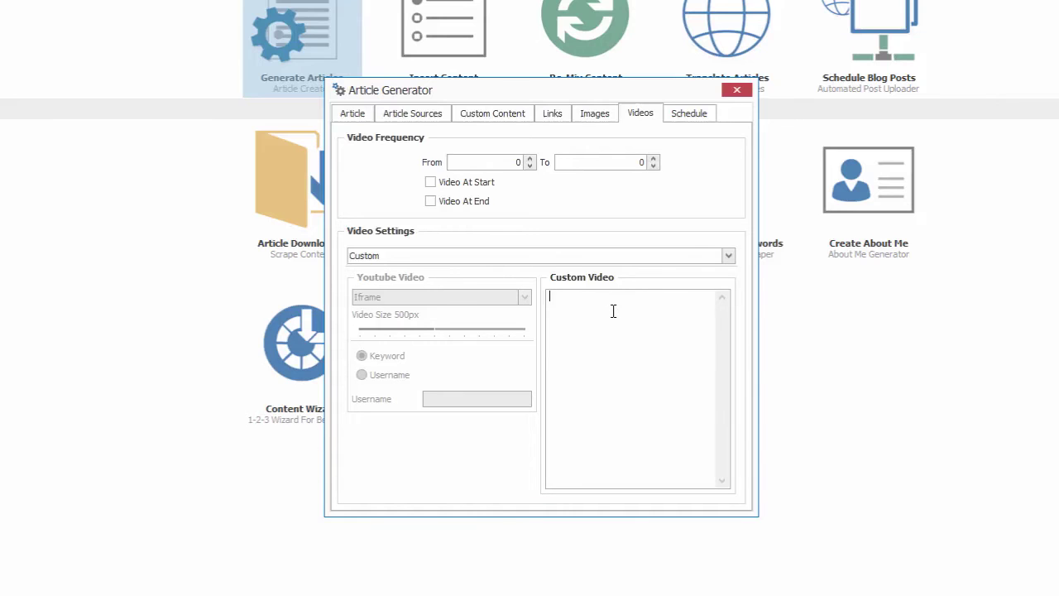
left_click(433, 183)
left_click(530, 161)
left_click(640, 318)
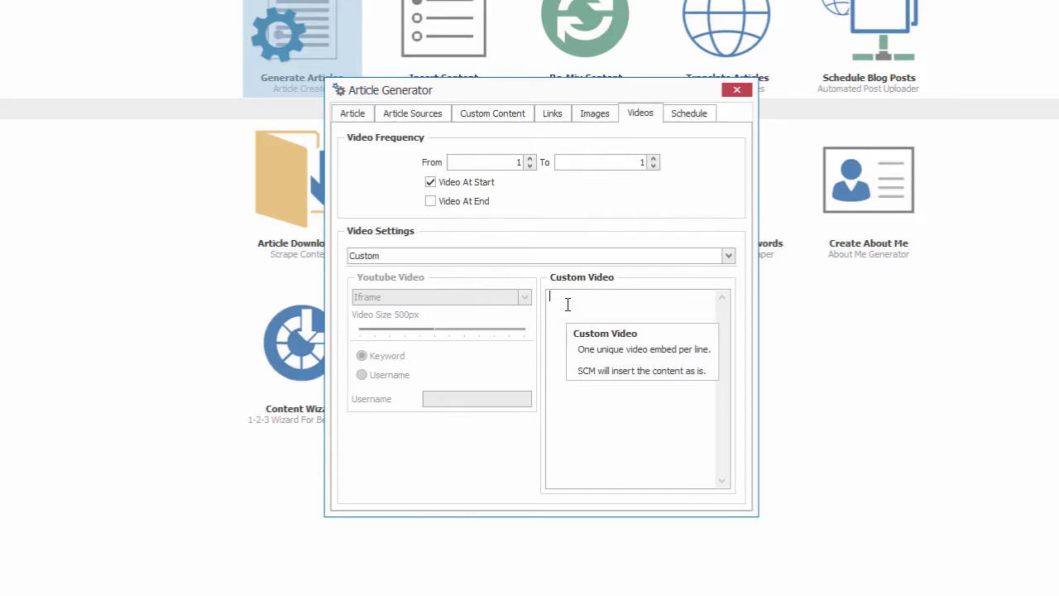
Step: Set the task scheduler to Repeat
left_click(677, 118)
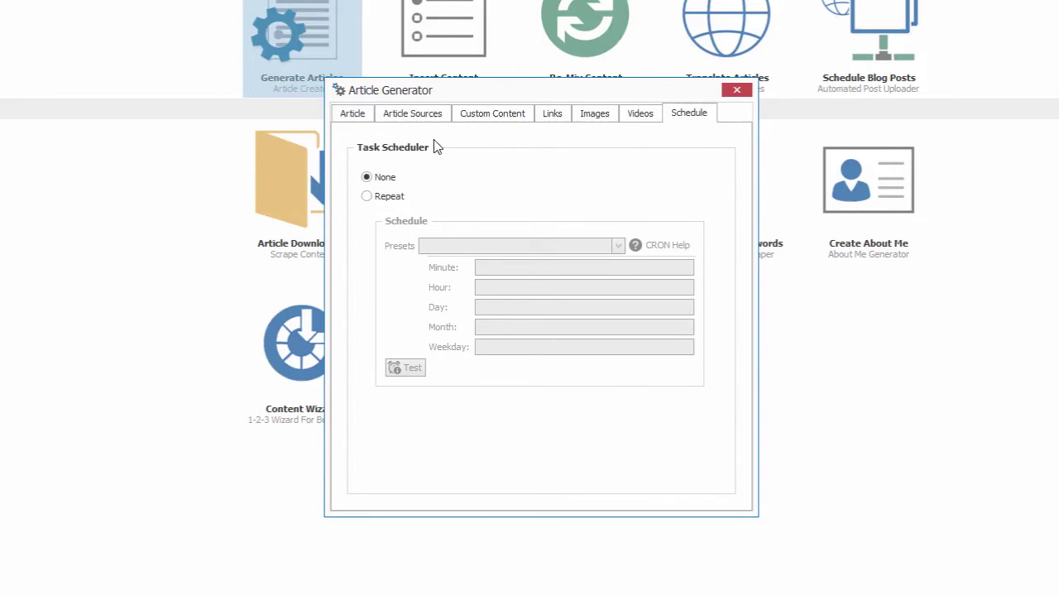
left_click(367, 197)
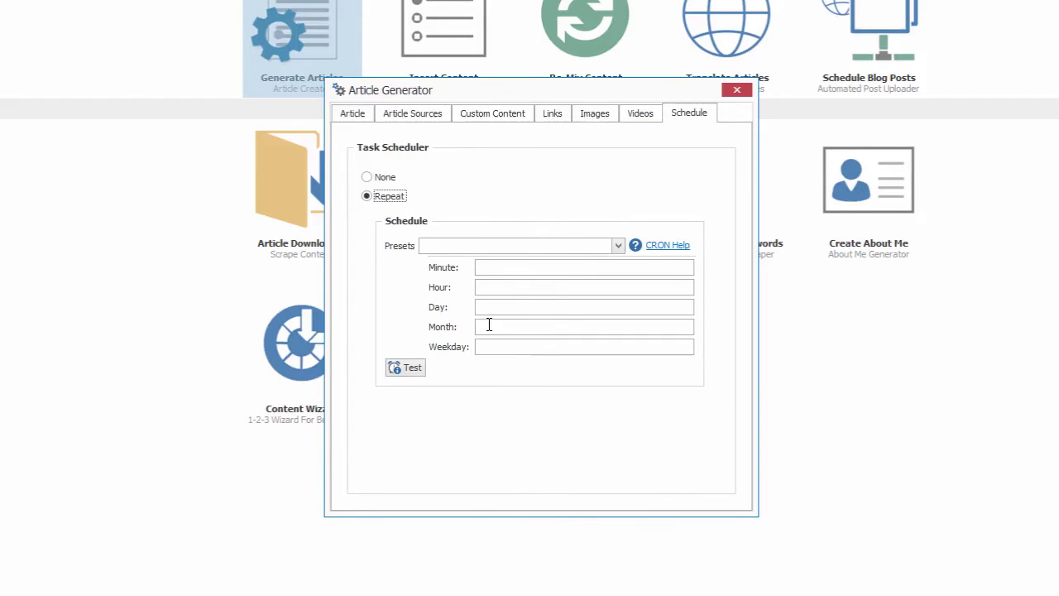
Step: Enable Run Immediately for the Dog collars task and try to add it
left_click(365, 117)
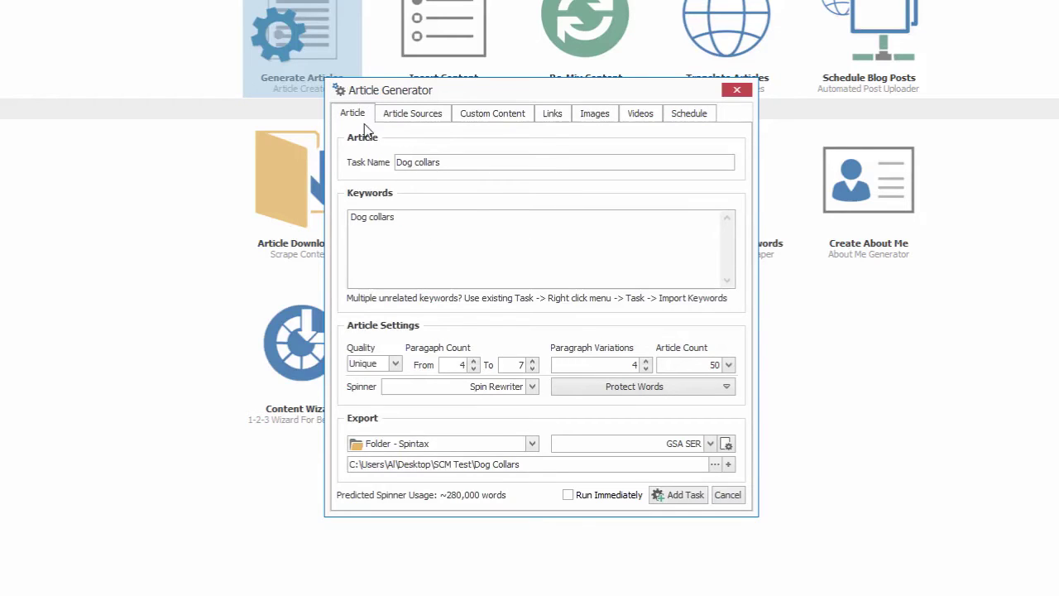
left_click(568, 496)
left_click(676, 497)
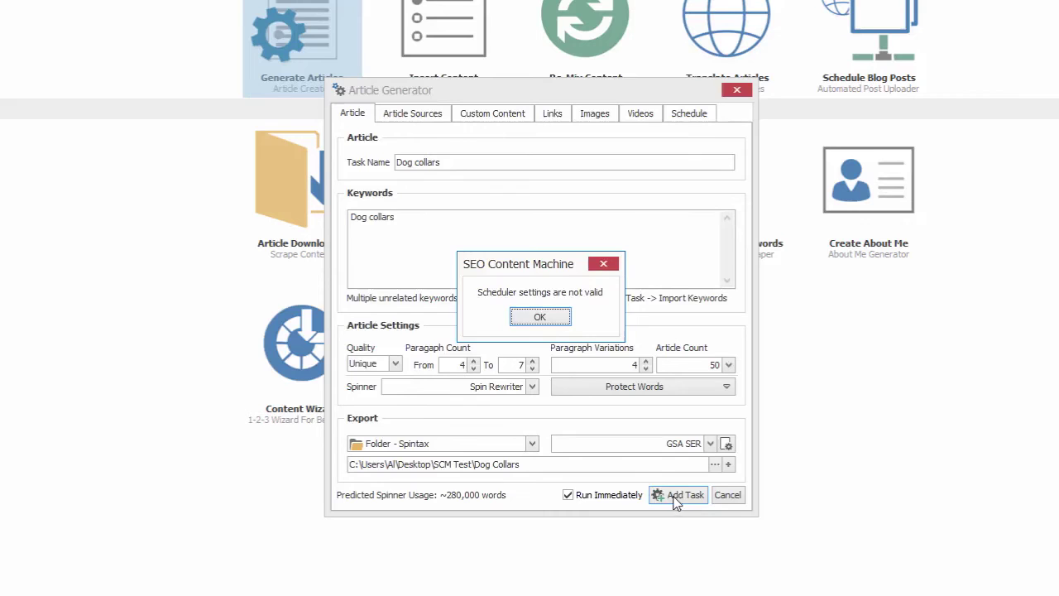
left_click(553, 323)
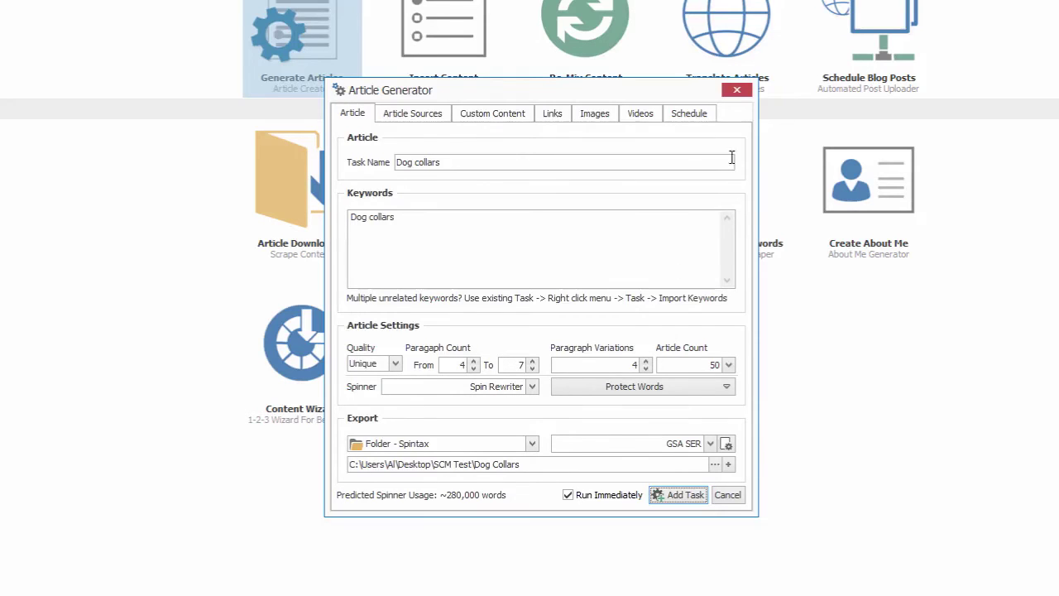
Step: Set the task scheduler to None and add the Dog collars task
left_click(704, 116)
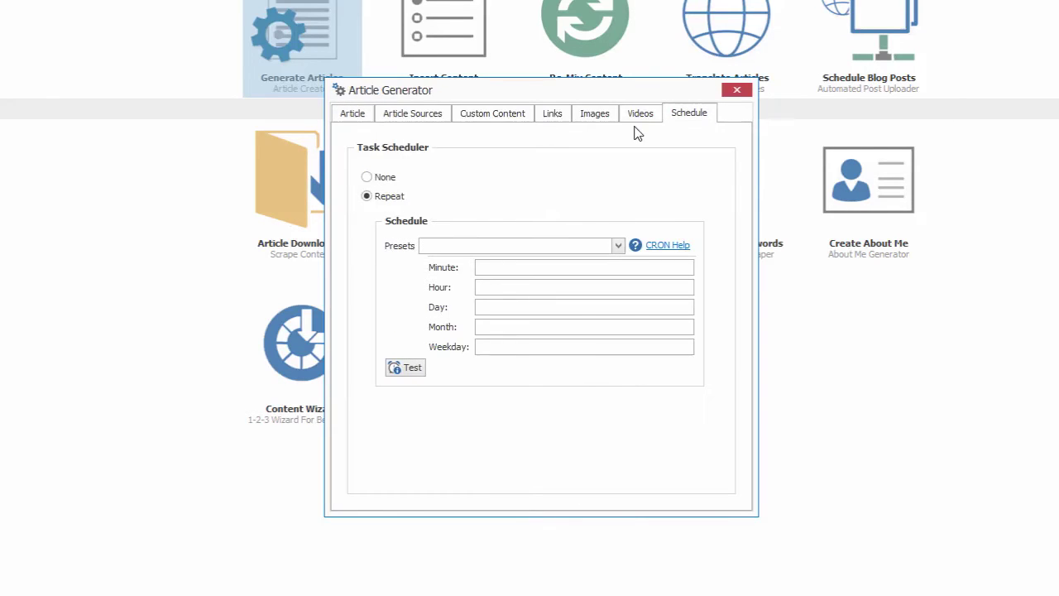
left_click(369, 177)
left_click(354, 113)
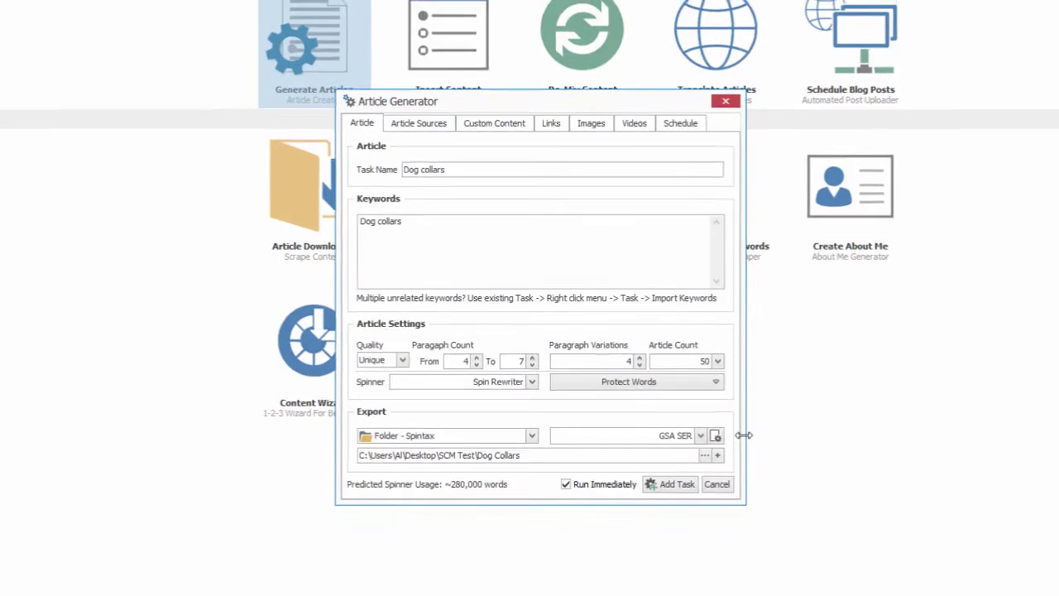
left_click(638, 434)
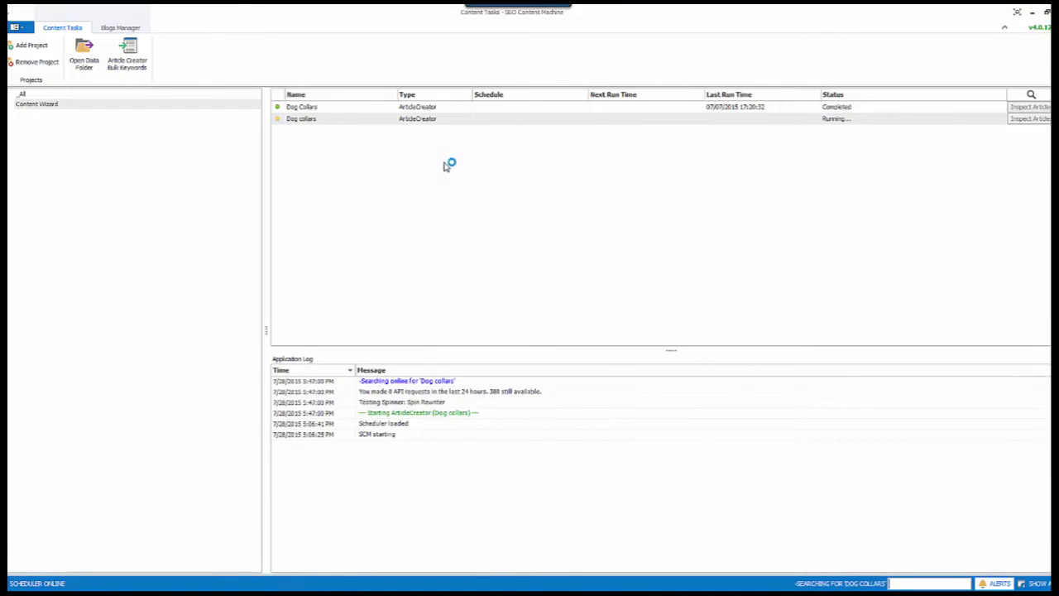
Step: Abort the running Dog collars article creator task
right_click(465, 123)
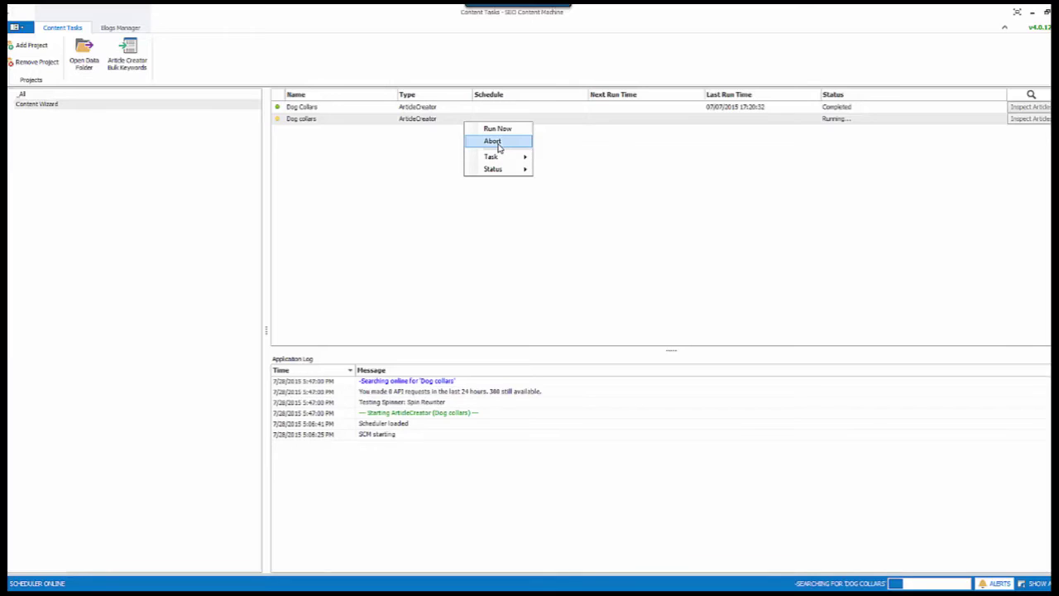
left_click(495, 141)
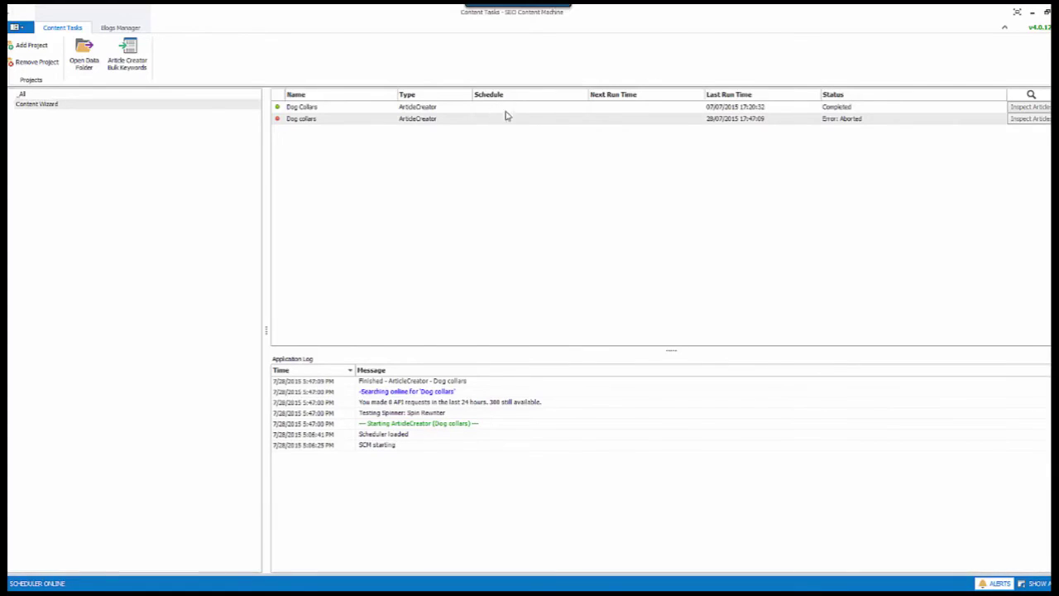
Step: Inspect the articles of the completed Dog Collars task, loading them from the Dog Collars folder under SCM Test
left_click(675, 108)
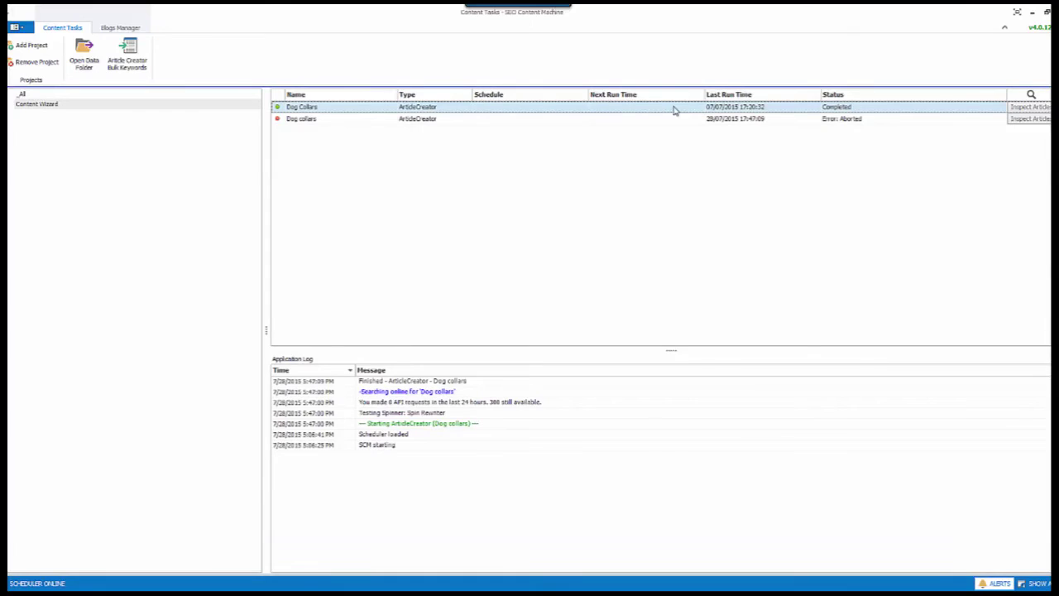
left_click(1031, 110)
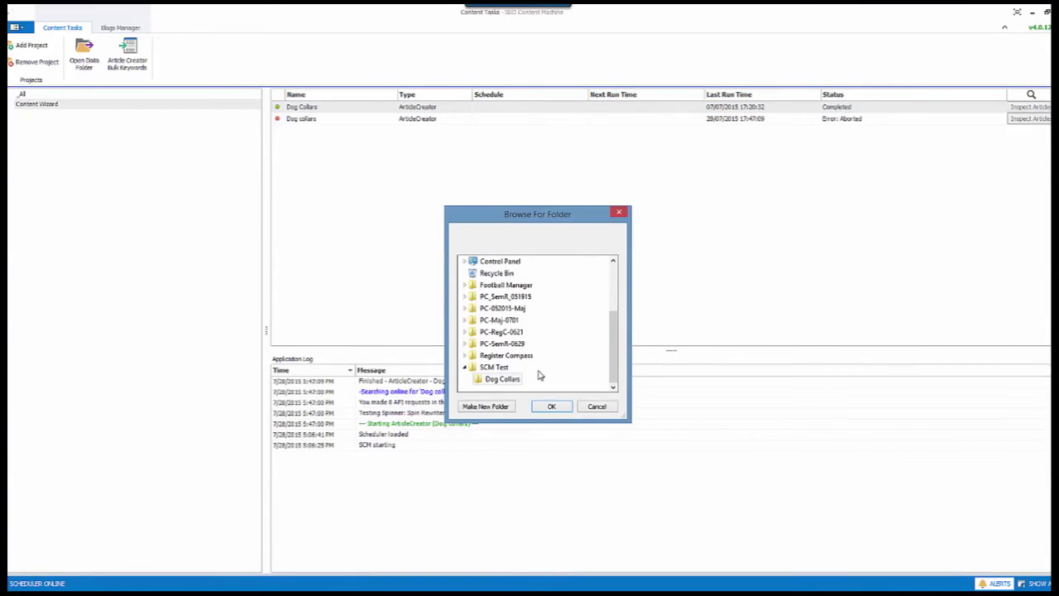
left_click(502, 379)
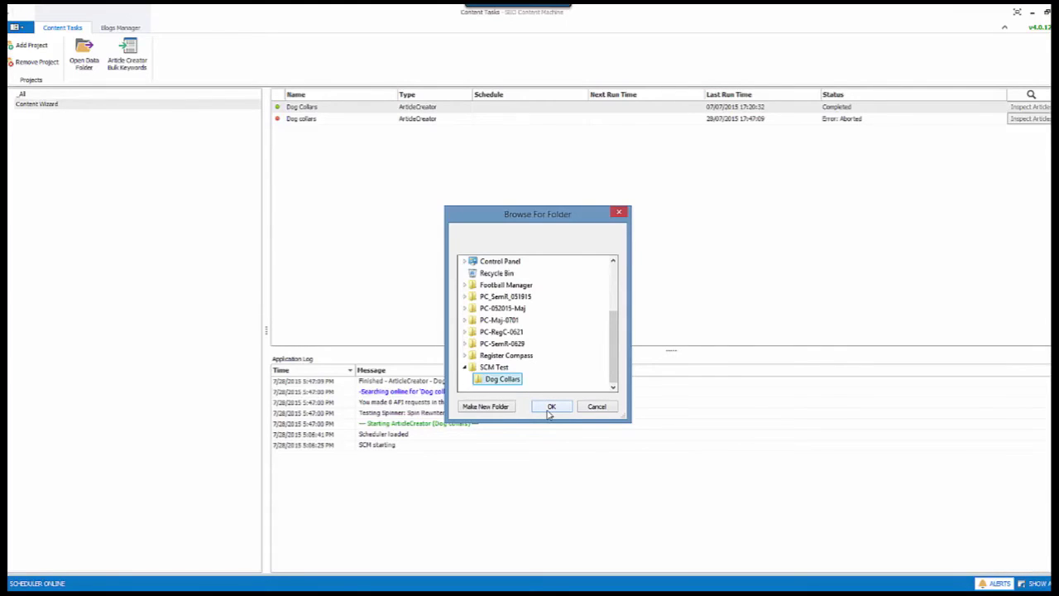
left_click(550, 409)
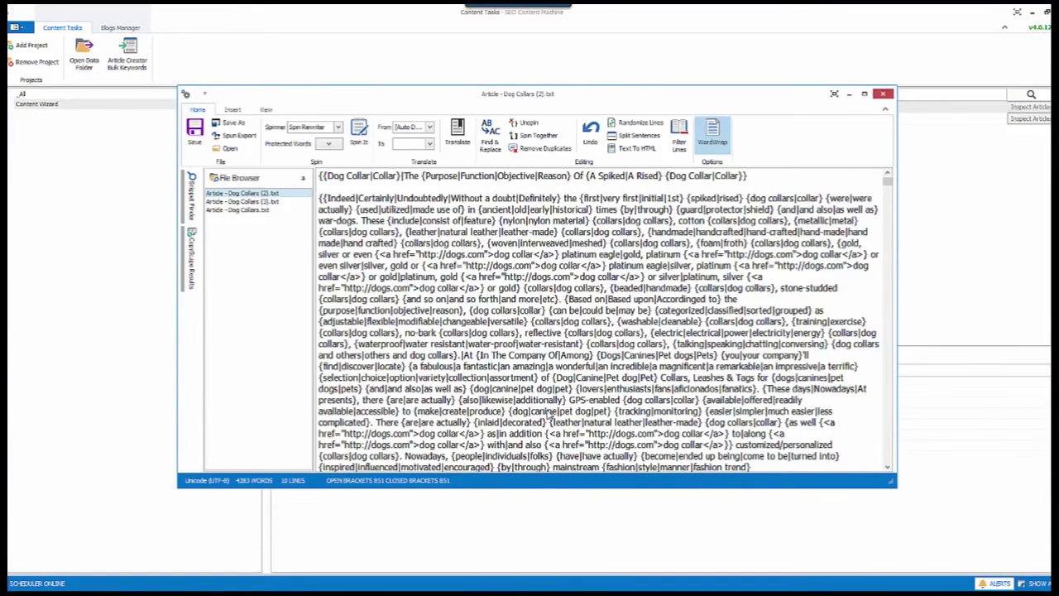
Step: Examine the spintax, links and image code in Article - Dog Collars (2).txt and return to the beginning
scroll(651, 315, "down", 10)
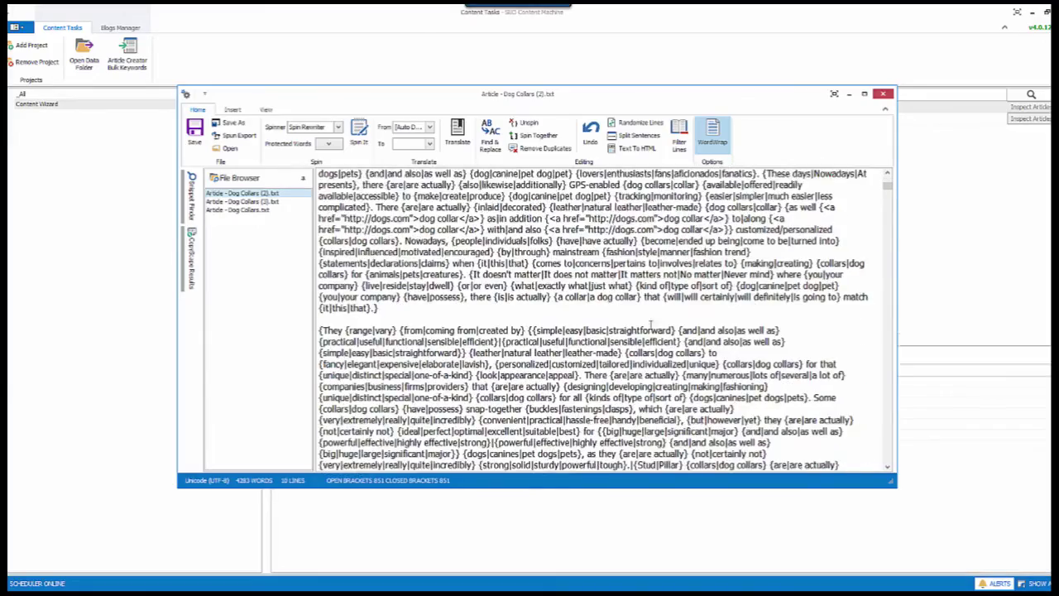
scroll(651, 319, "down", 6)
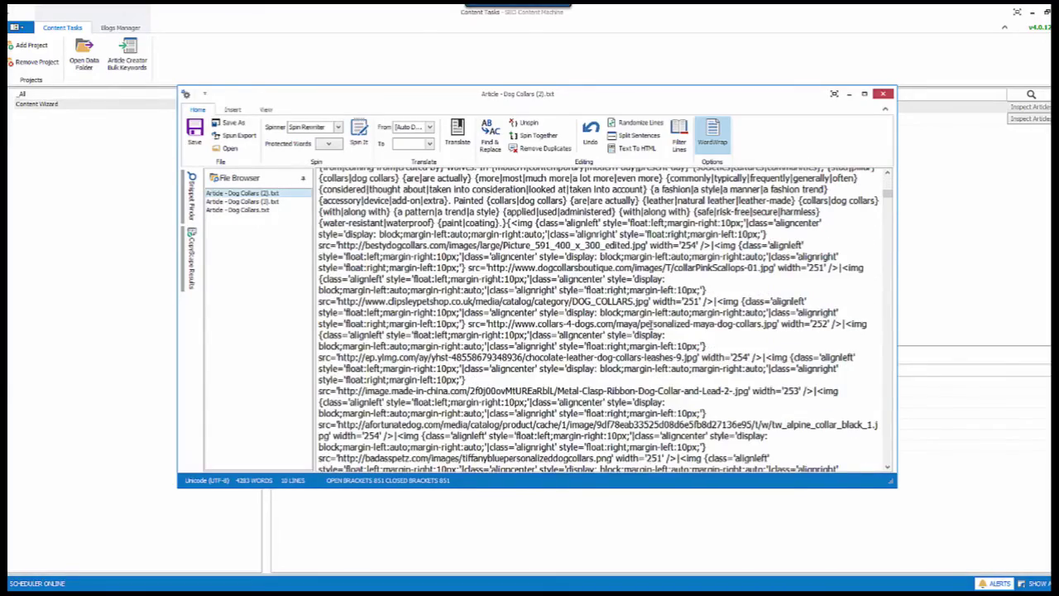
scroll(653, 317, "down", 10)
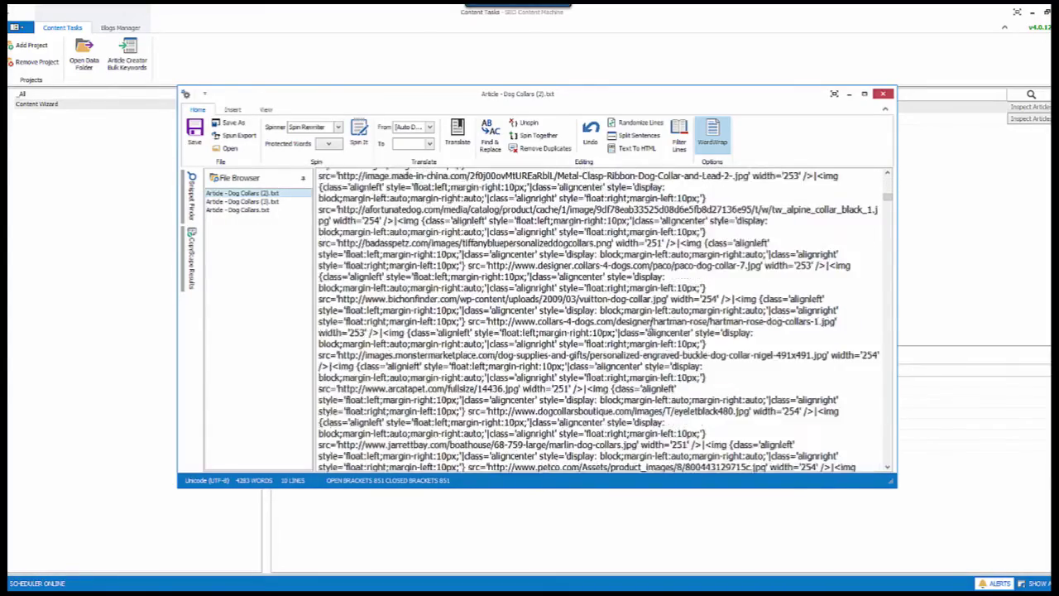
scroll(654, 319, "down", 10)
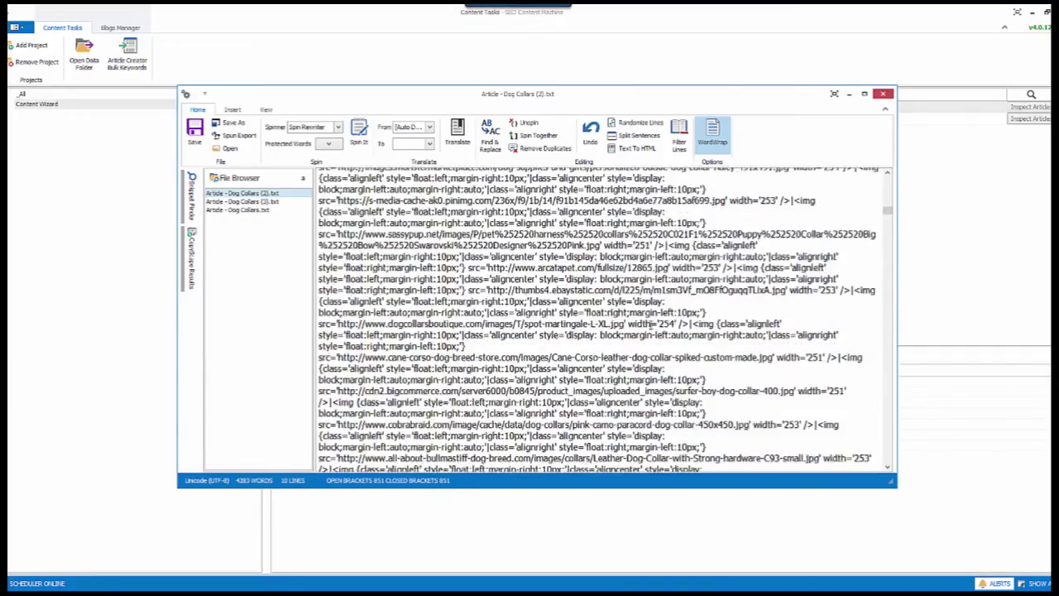
scroll(651, 320, "down", 8)
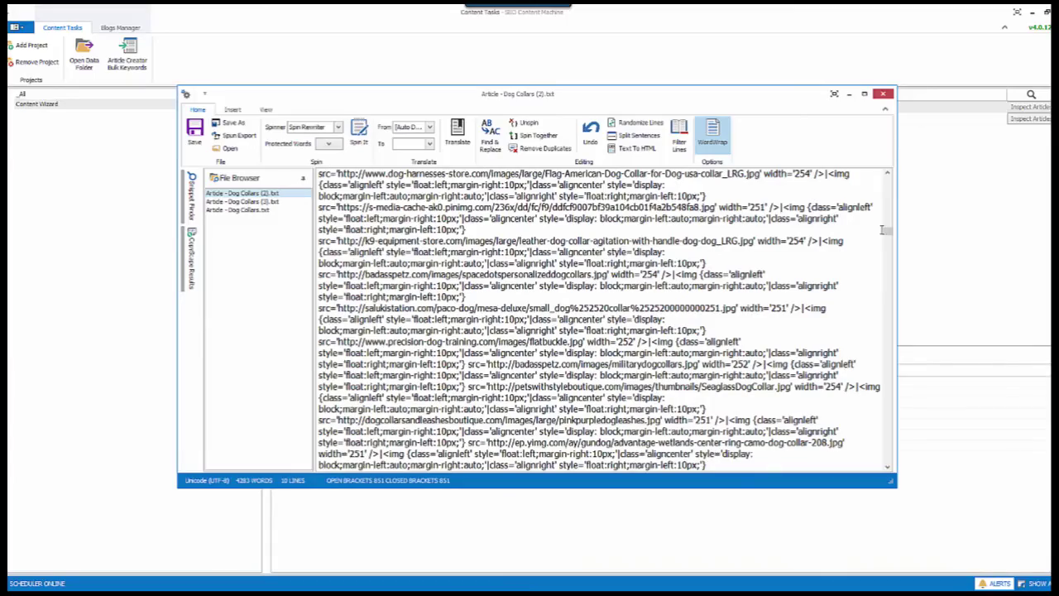
scroll(887, 235, "up", 1)
left_click_drag(887, 235, 865, 173)
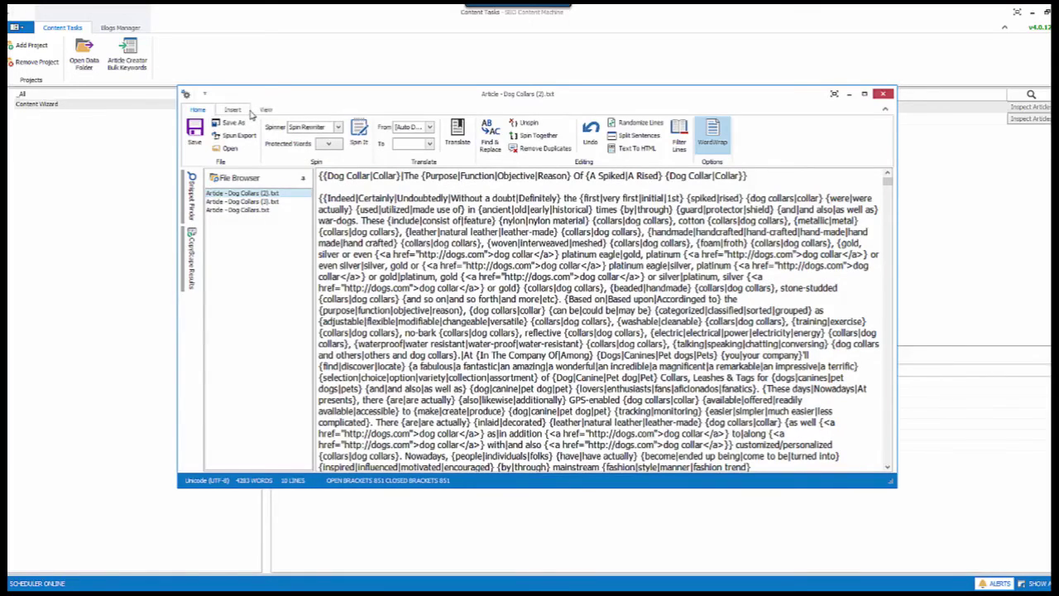
Step: Preview a spun version of the Dog Collars (2) article and check it for duplicates with Copyscape
left_click(265, 109)
left_click(242, 137)
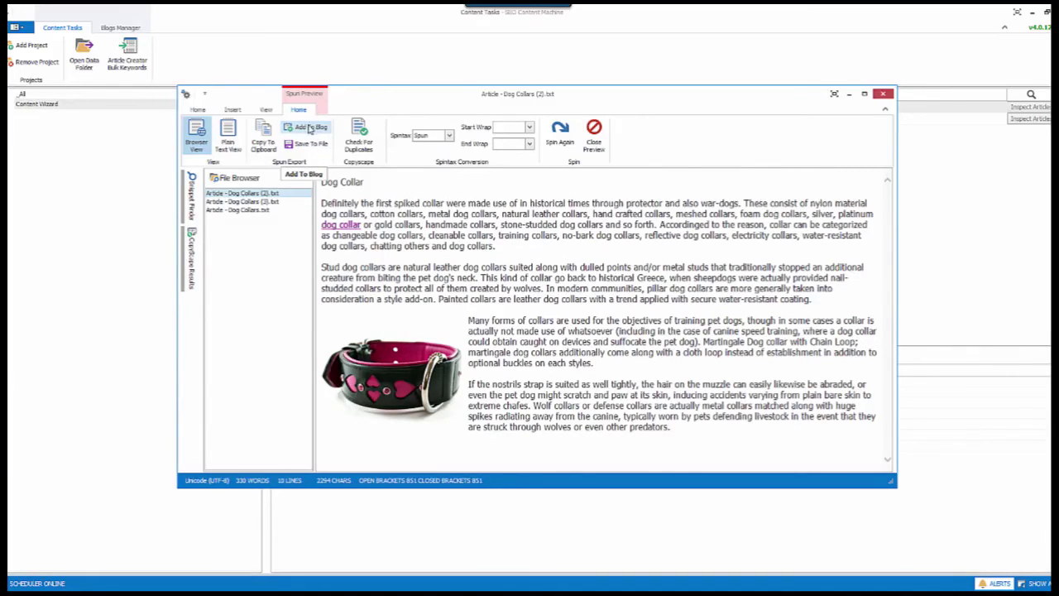
left_click(357, 149)
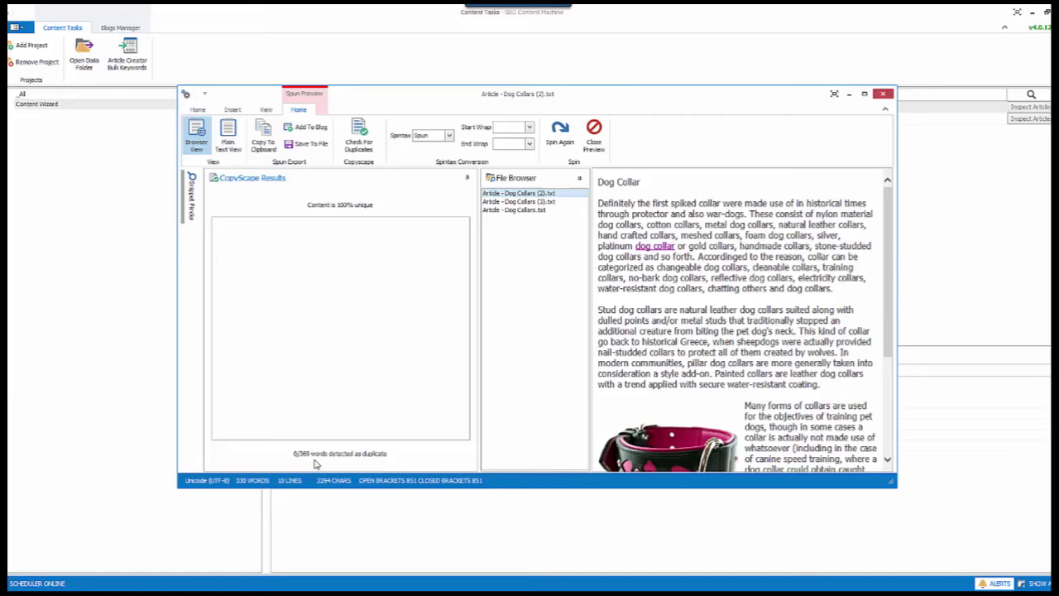
Step: Spin the previewed article again, recheck it for duplicates and close the spun preview
left_click(554, 145)
left_click(361, 143)
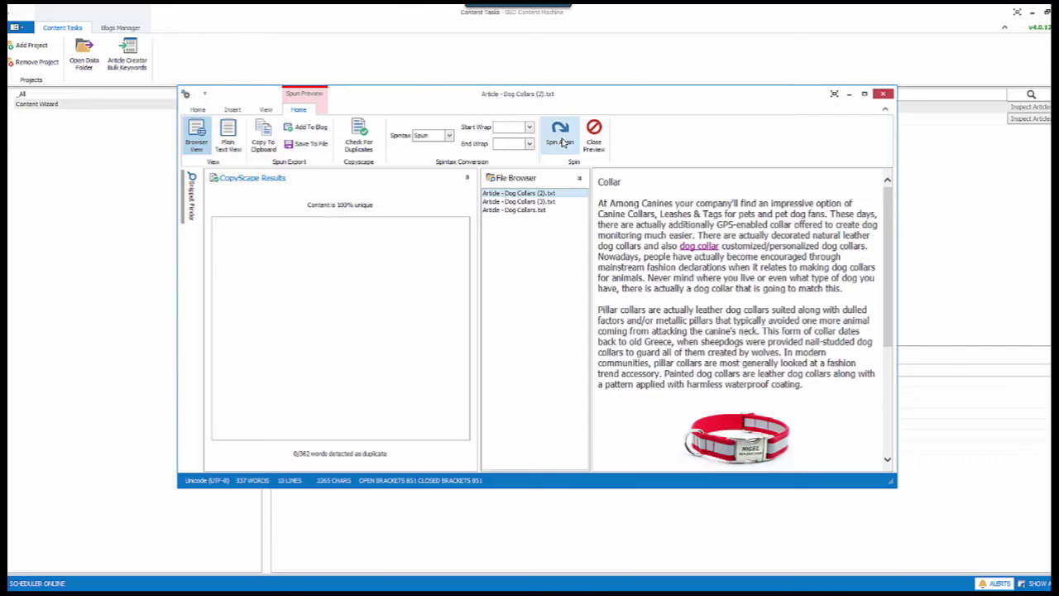
left_click(594, 134)
Step: View the Image Scraper offered for inserting images into the article and close it without scraping
left_click(232, 110)
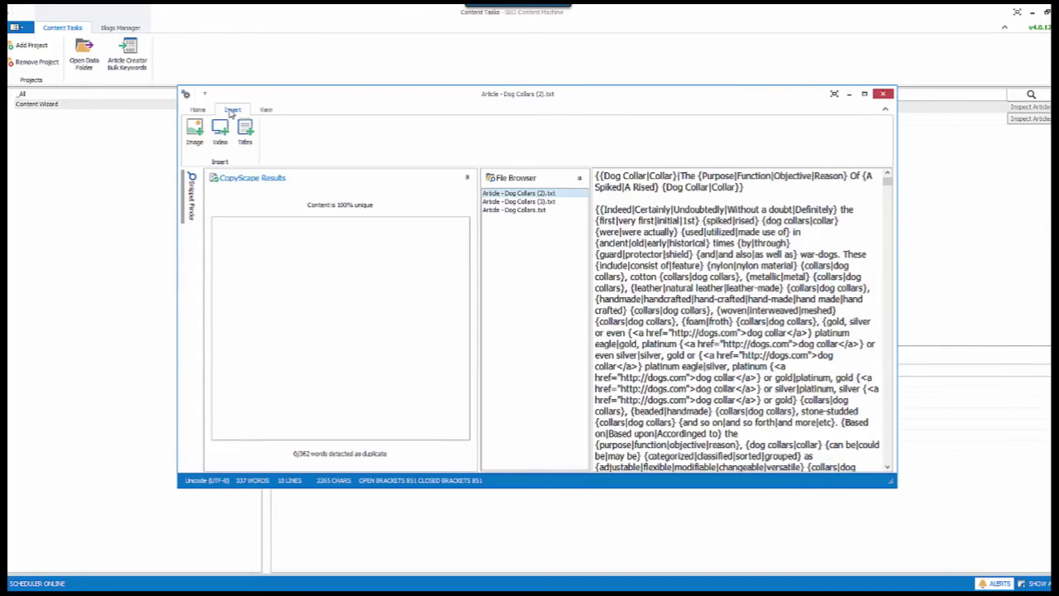
left_click(206, 110)
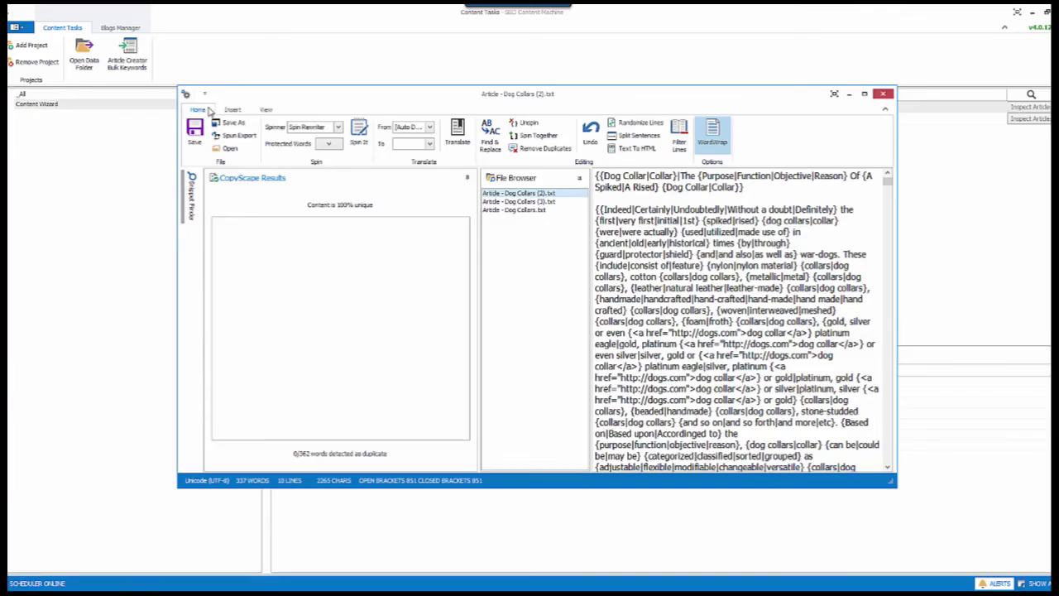
left_click(234, 110)
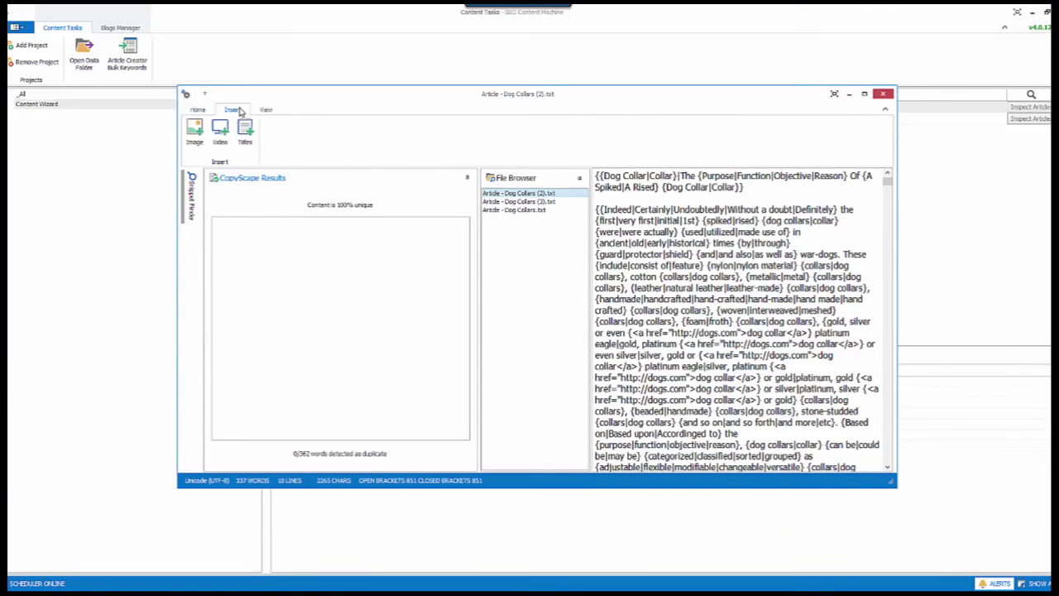
left_click(196, 132)
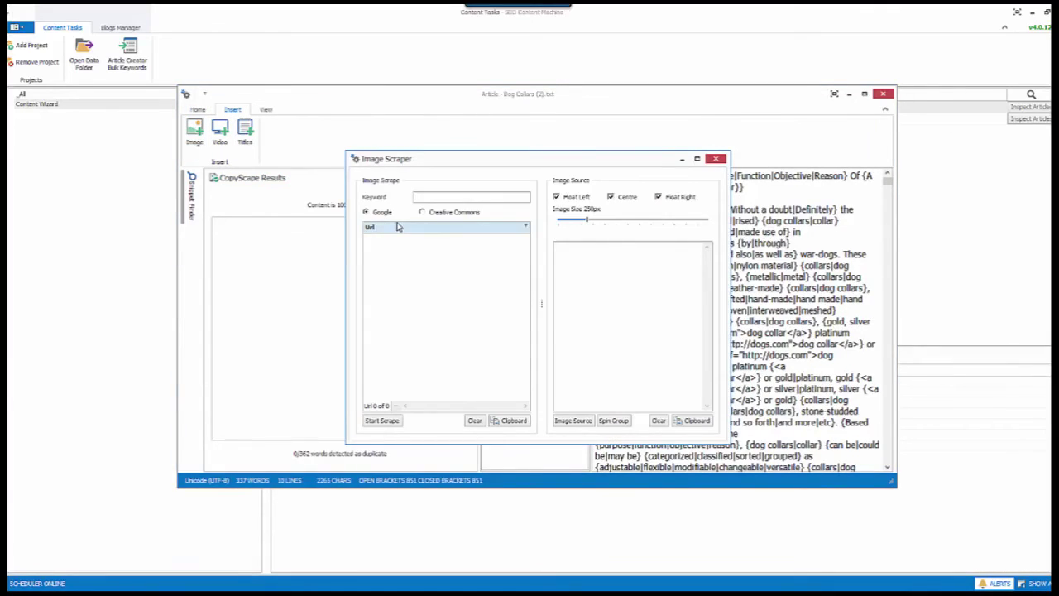
left_click(717, 158)
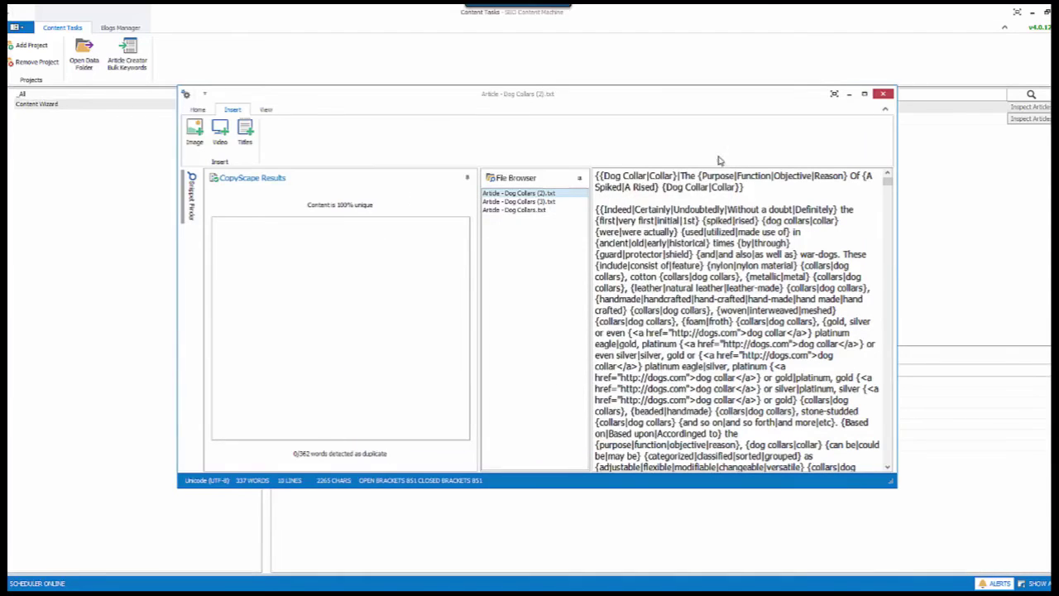
Step: View the Insert Video options, try Link Only and Embed, and close the dialog without inserting a video
left_click(229, 137)
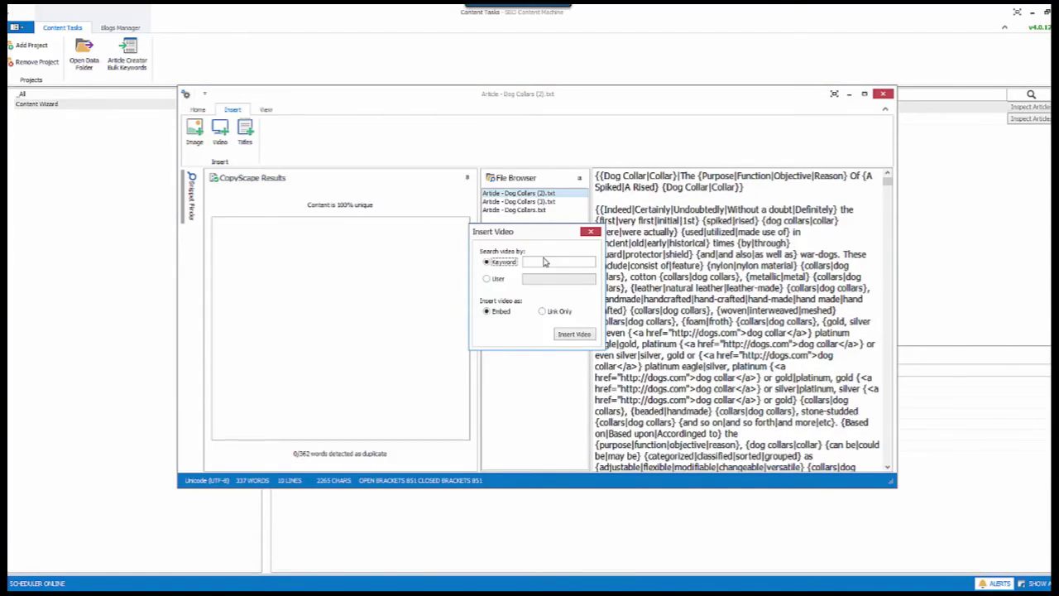
left_click(543, 312)
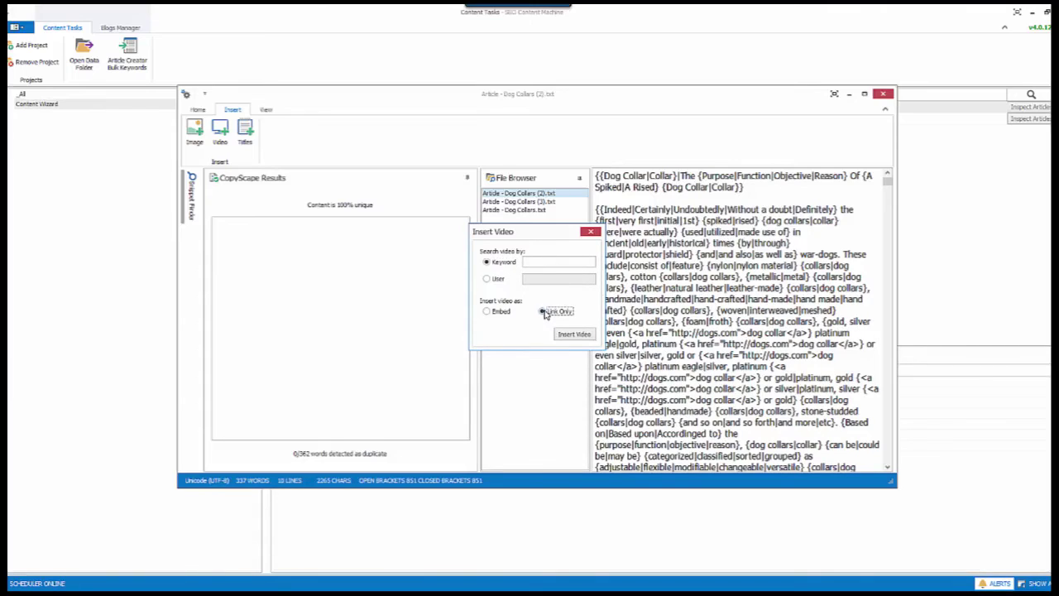
left_click(487, 312)
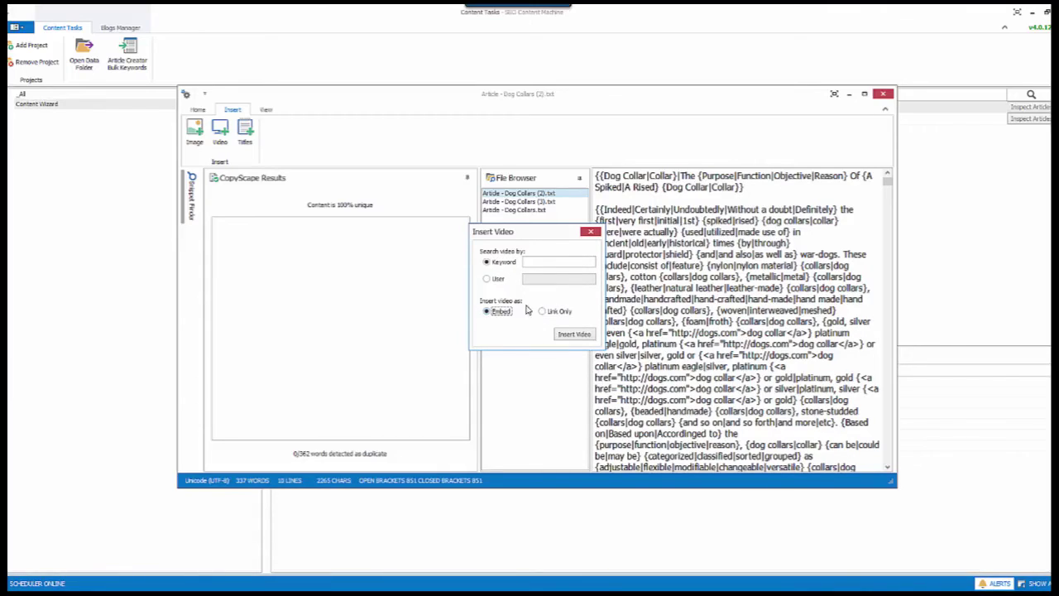
left_click(589, 232)
Step: View the keyword prompt for inserting titles, dismiss it and close the article editor
left_click(220, 135)
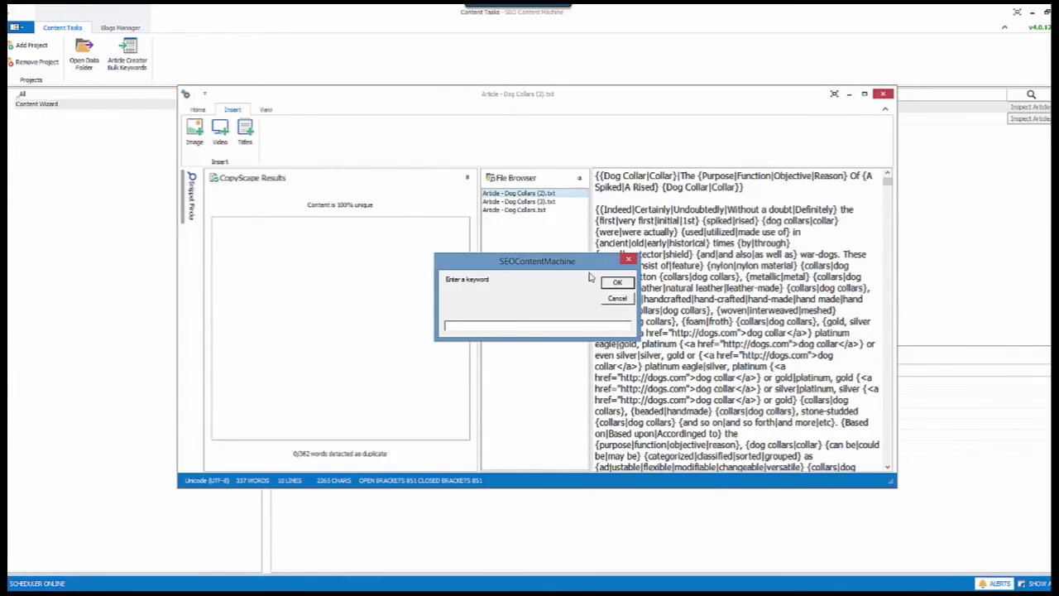
left_click(630, 260)
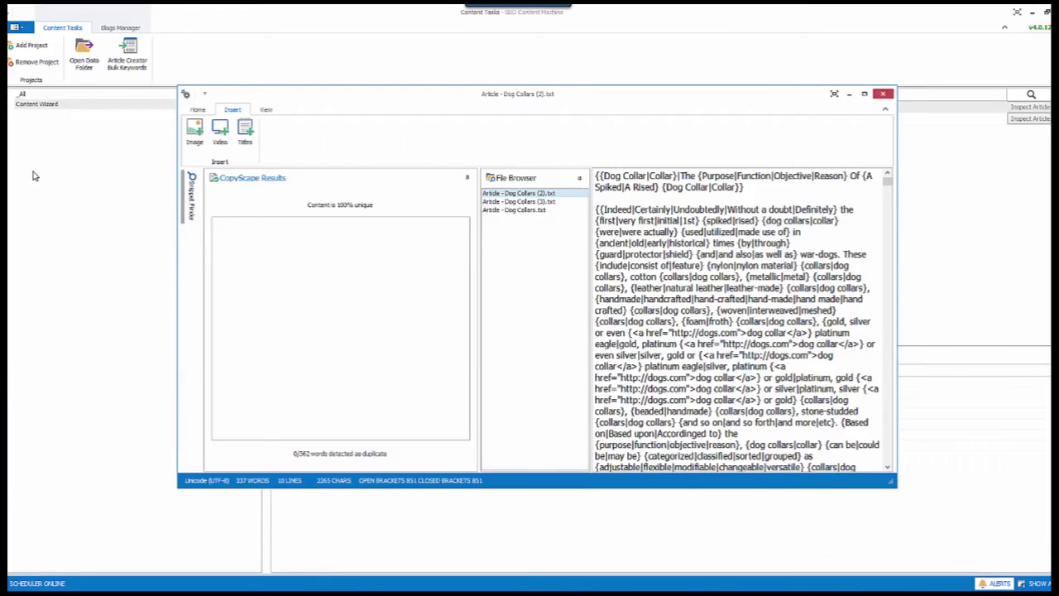
left_click(198, 110)
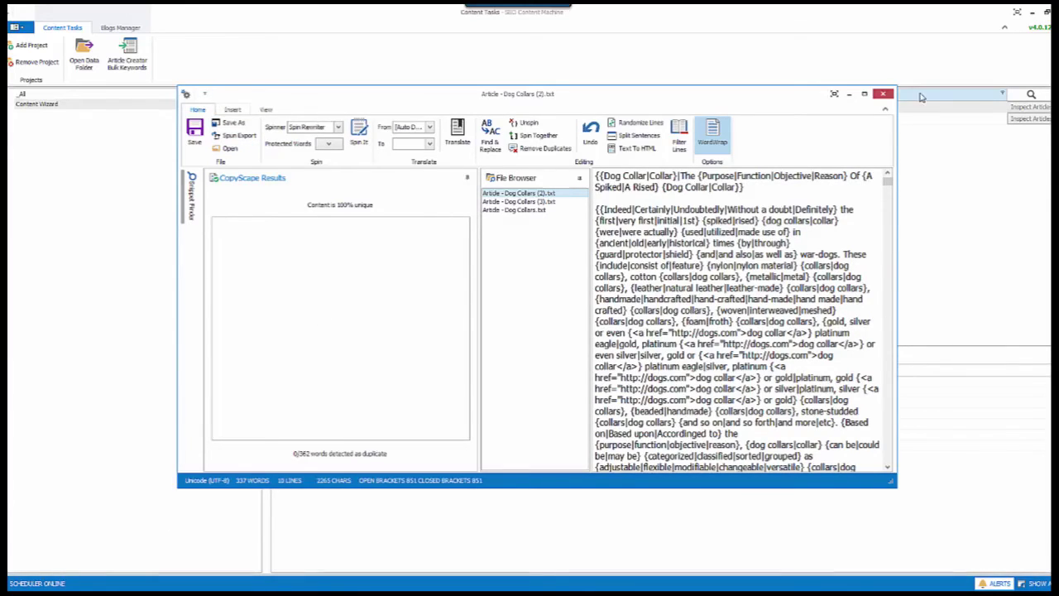
left_click(884, 94)
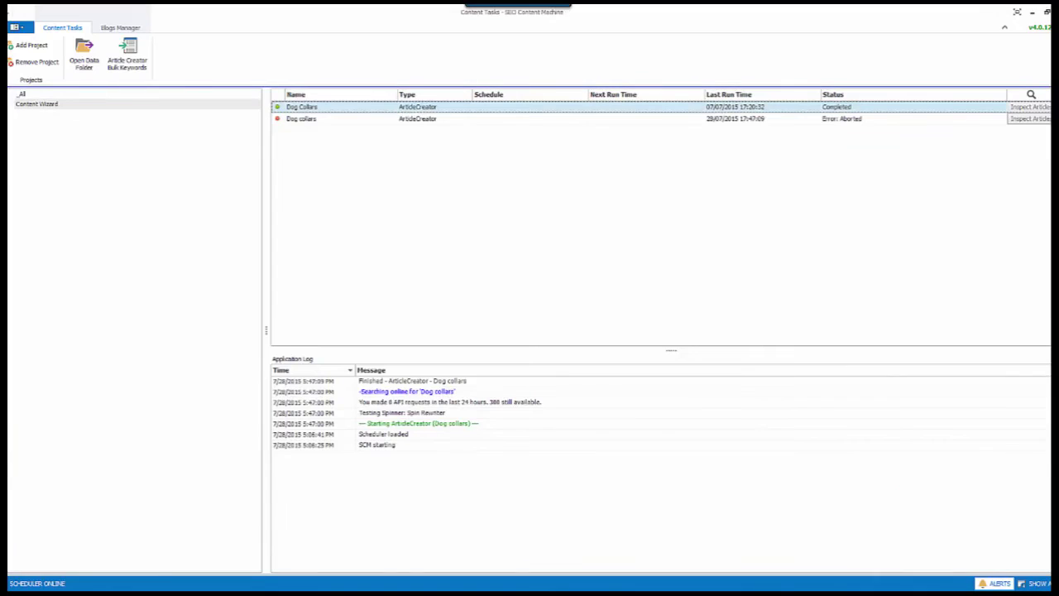
Step: Create a new Insert Content task and review its article source, custom content, link, image, video and schedule settings
left_click(28, 31)
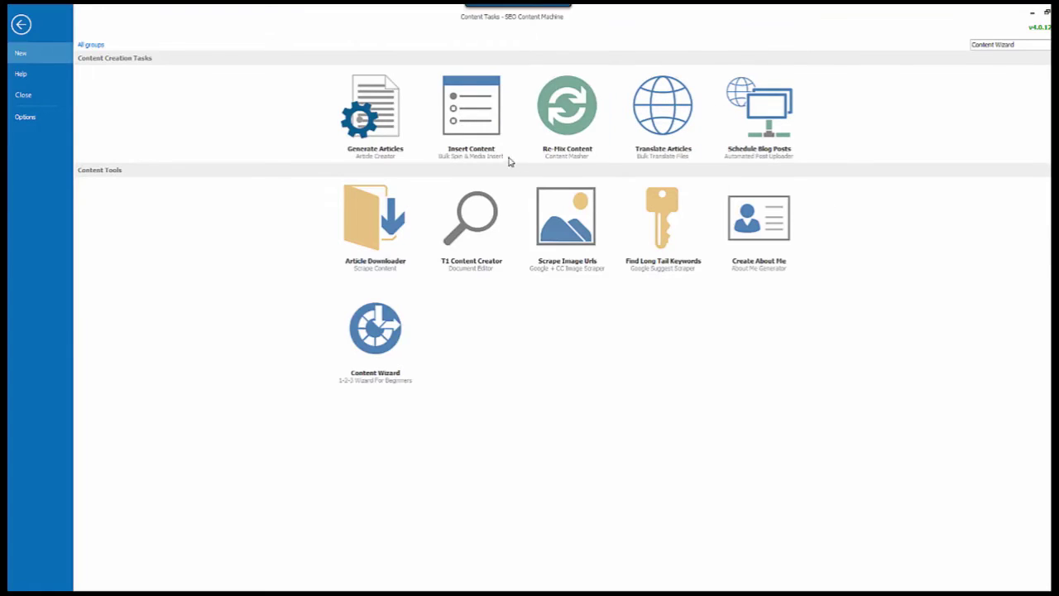
left_click(476, 126)
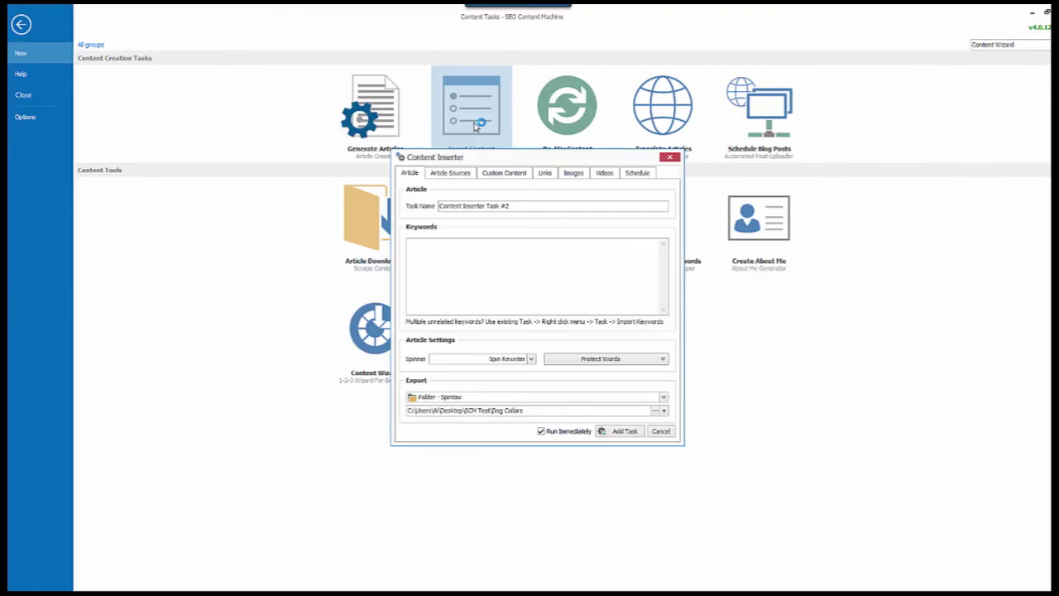
left_click(454, 174)
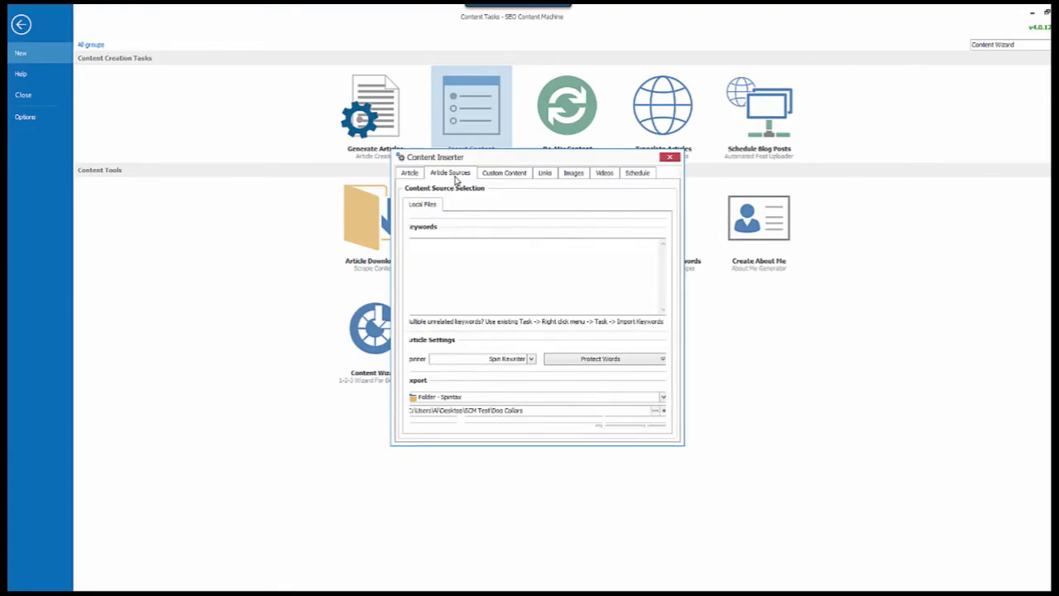
left_click(500, 179)
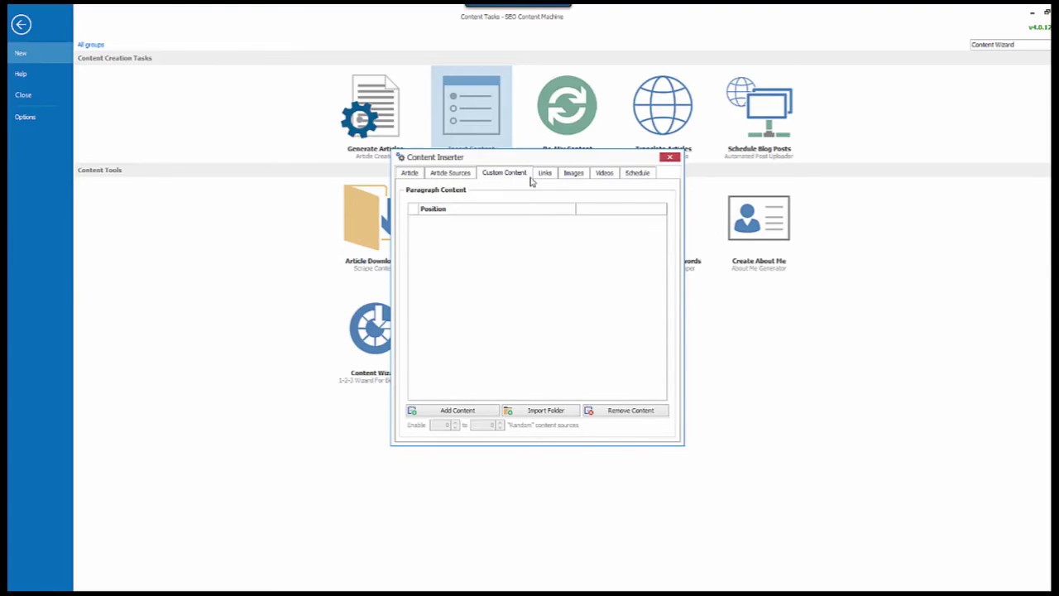
left_click(556, 178)
left_click(571, 176)
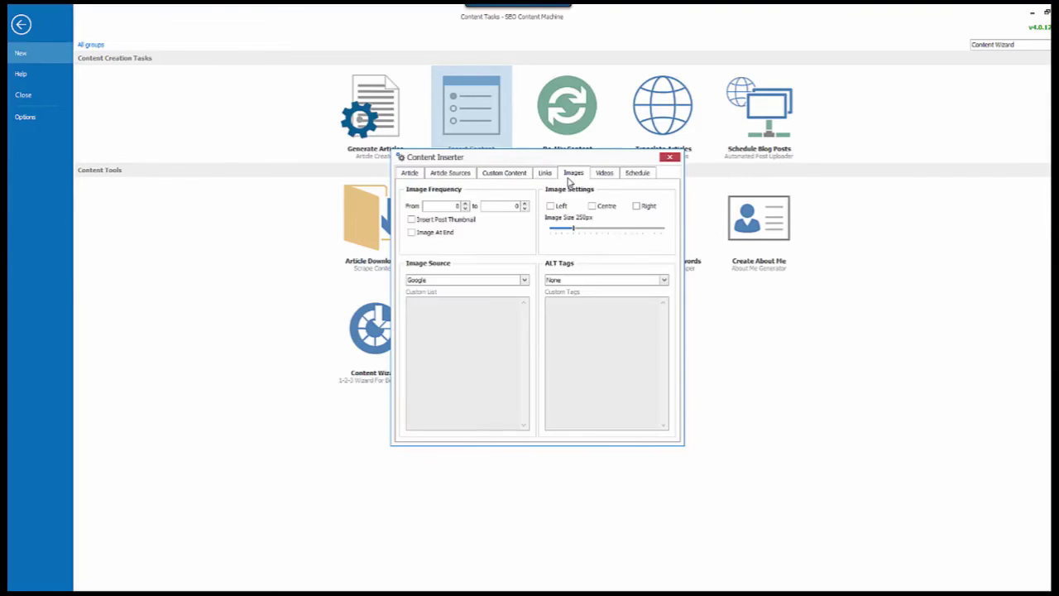
left_click(609, 178)
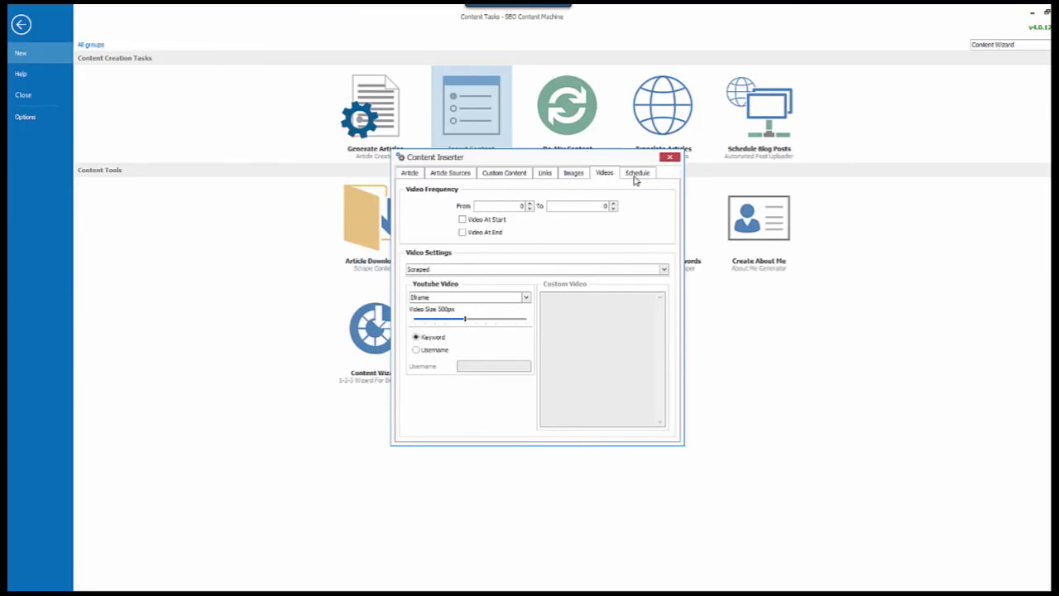
left_click(636, 177)
left_click(548, 175)
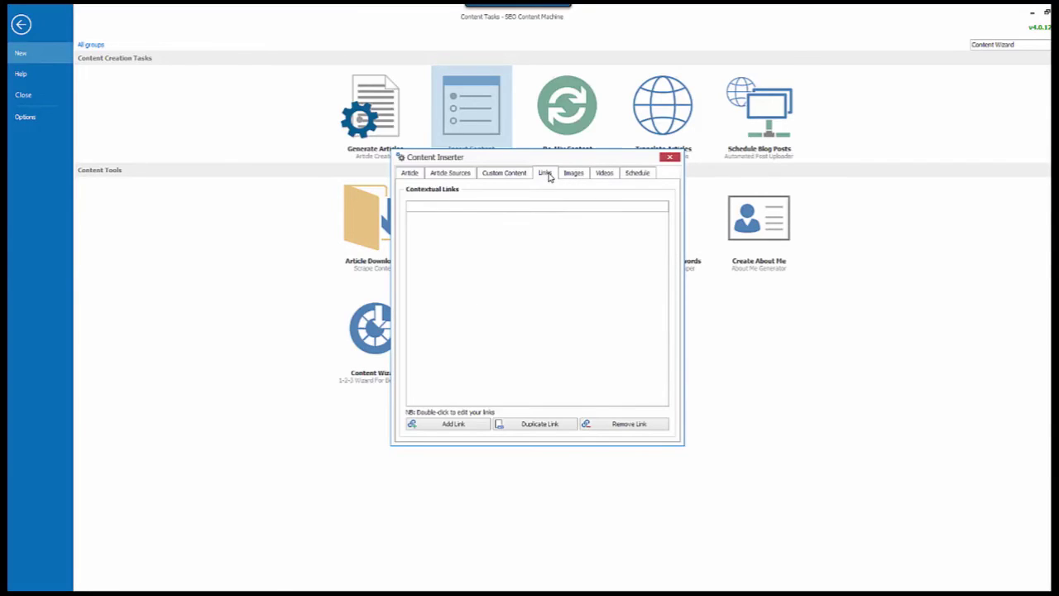
left_click(451, 424)
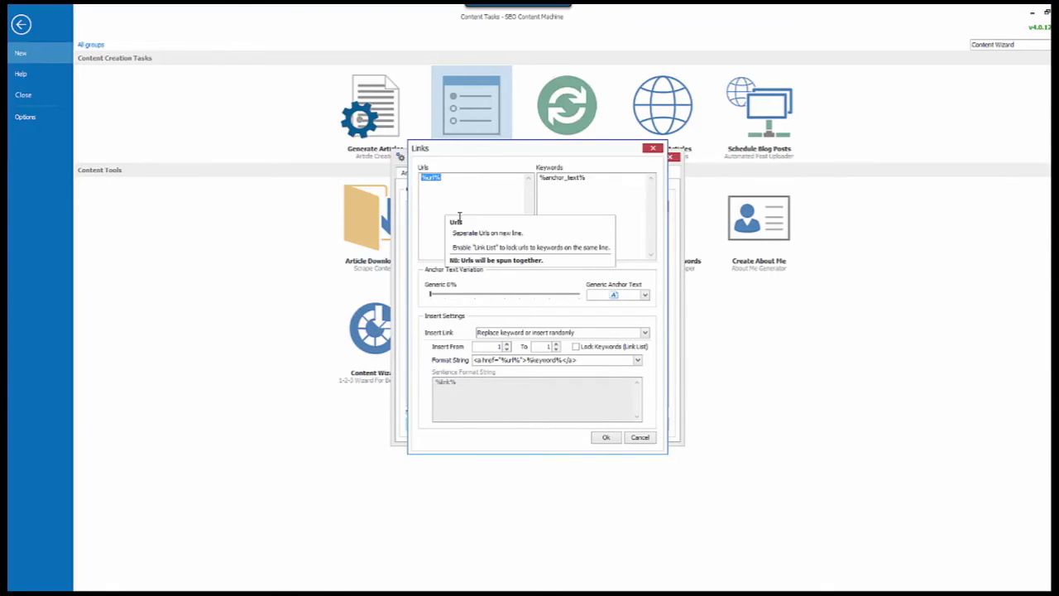
type("https://thezupr.com")
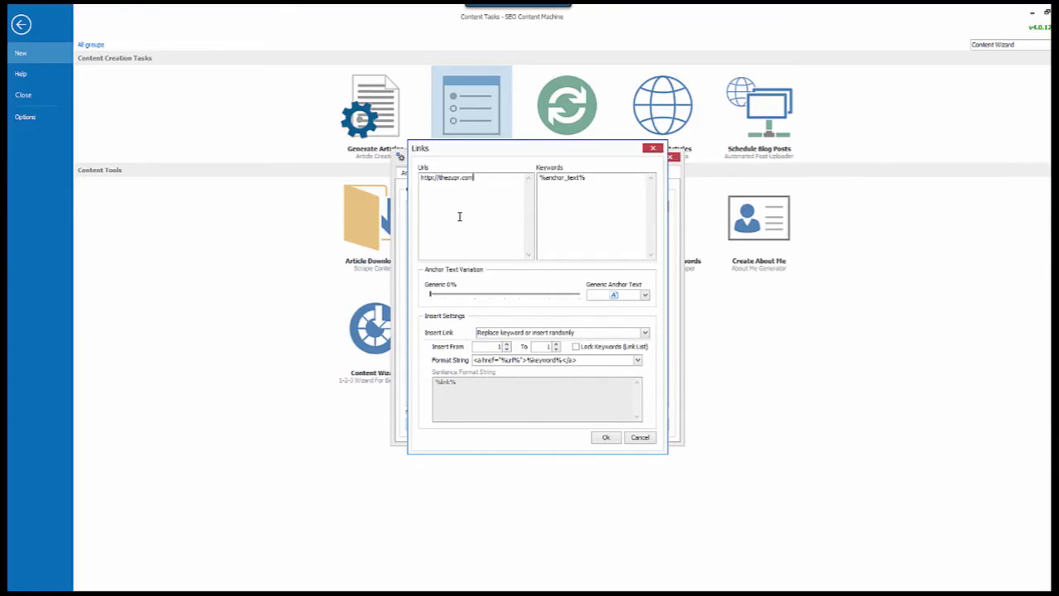
key("Tab")
type("seo content machine")
left_click_drag(431, 297, 548, 298)
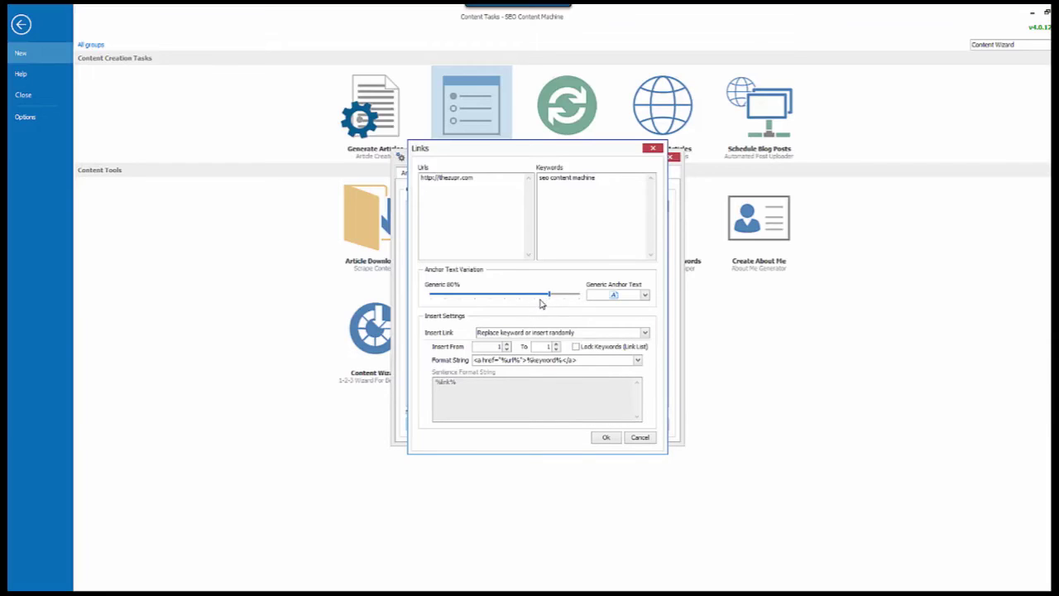
mouse_move(488, 365)
left_click(610, 438)
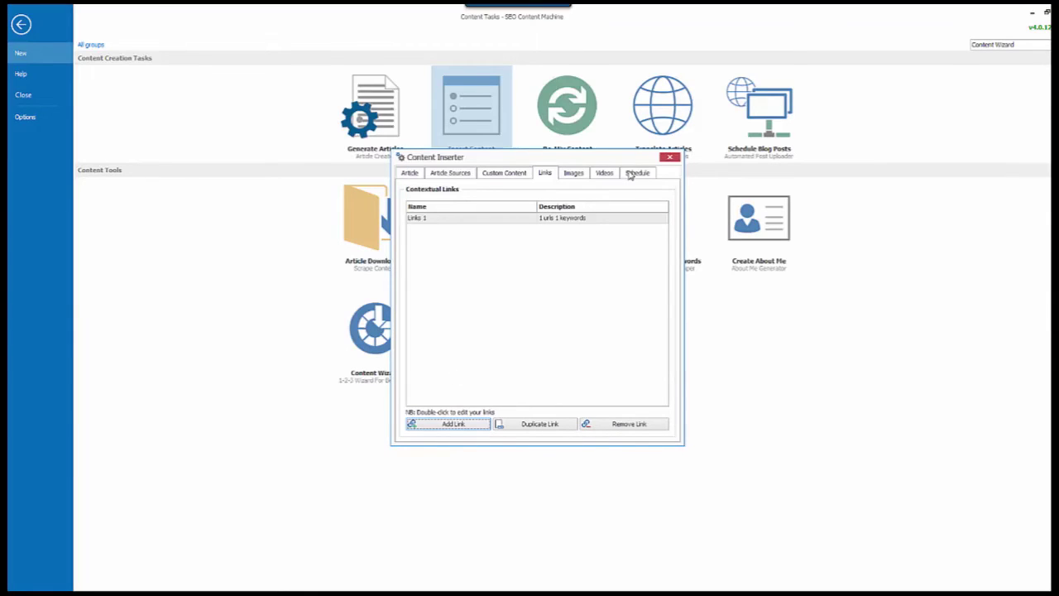
left_click(670, 157)
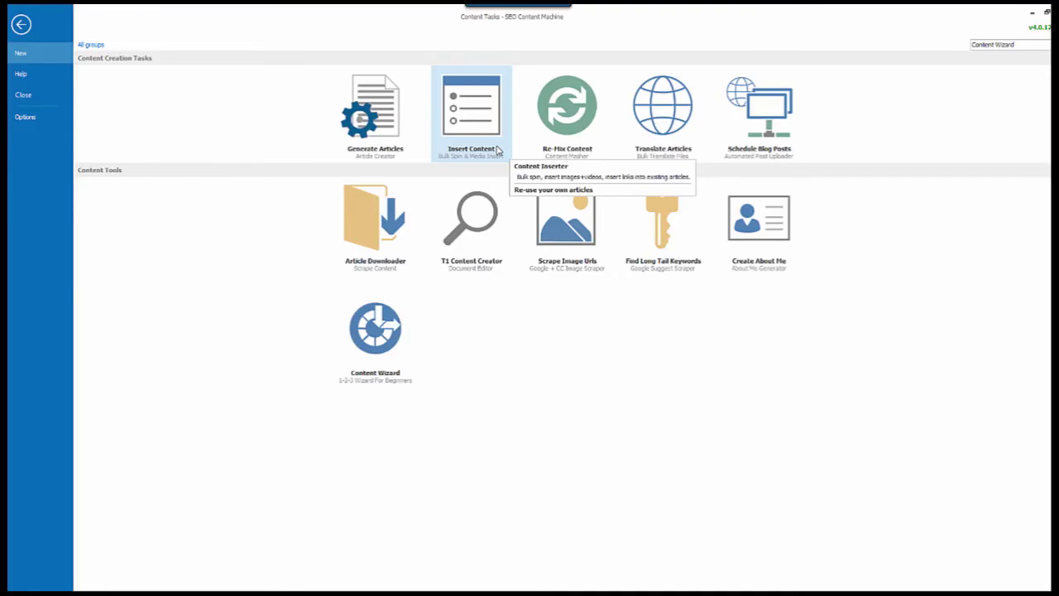
Step: View the Content Remixer and Bulk Translator task settings, try Google as the translator, and close both without adding a task
left_click(577, 147)
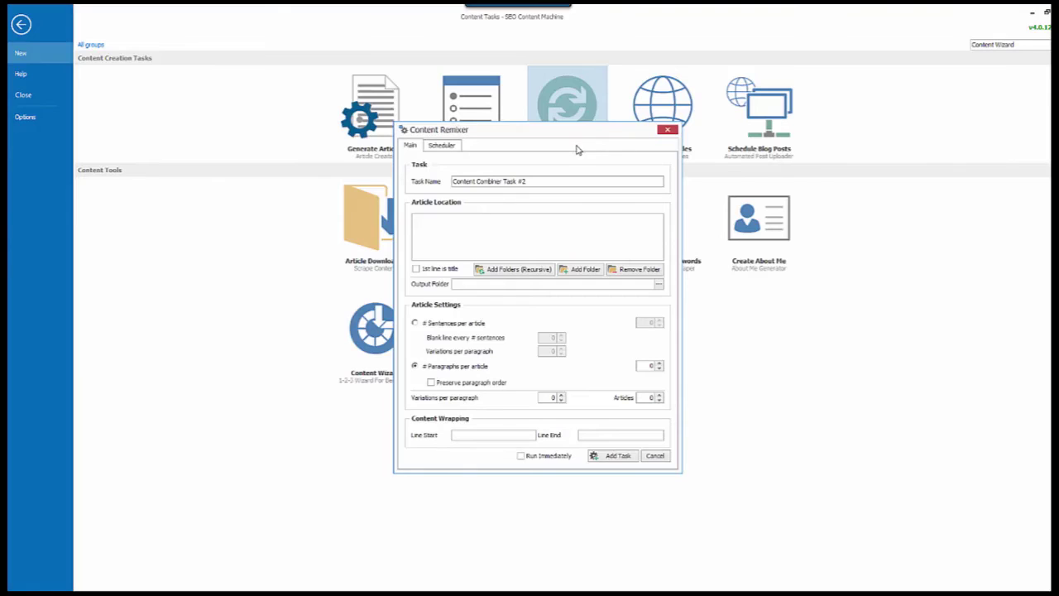
left_click(670, 131)
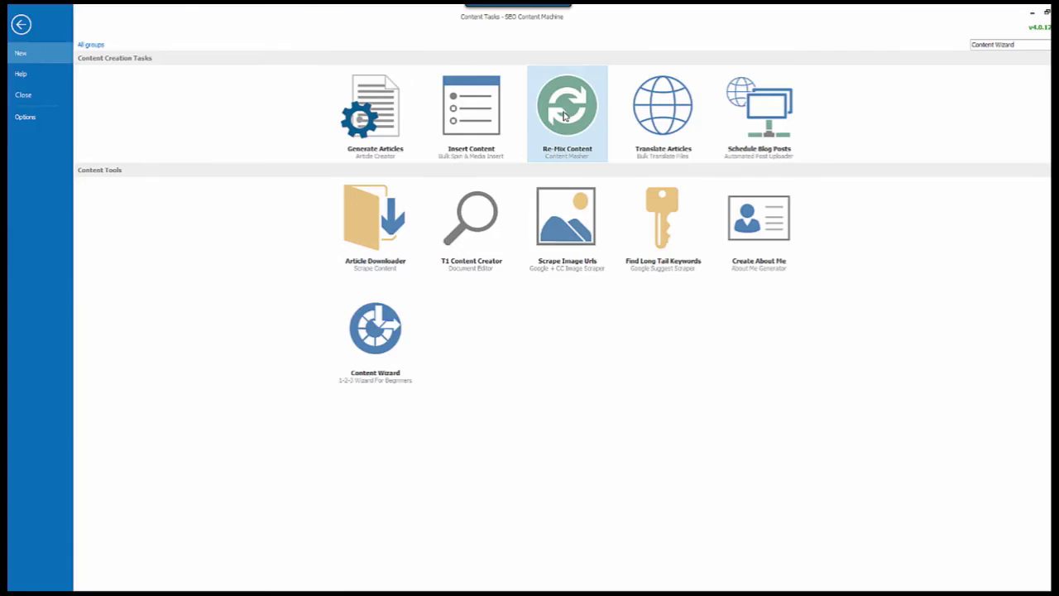
left_click(675, 136)
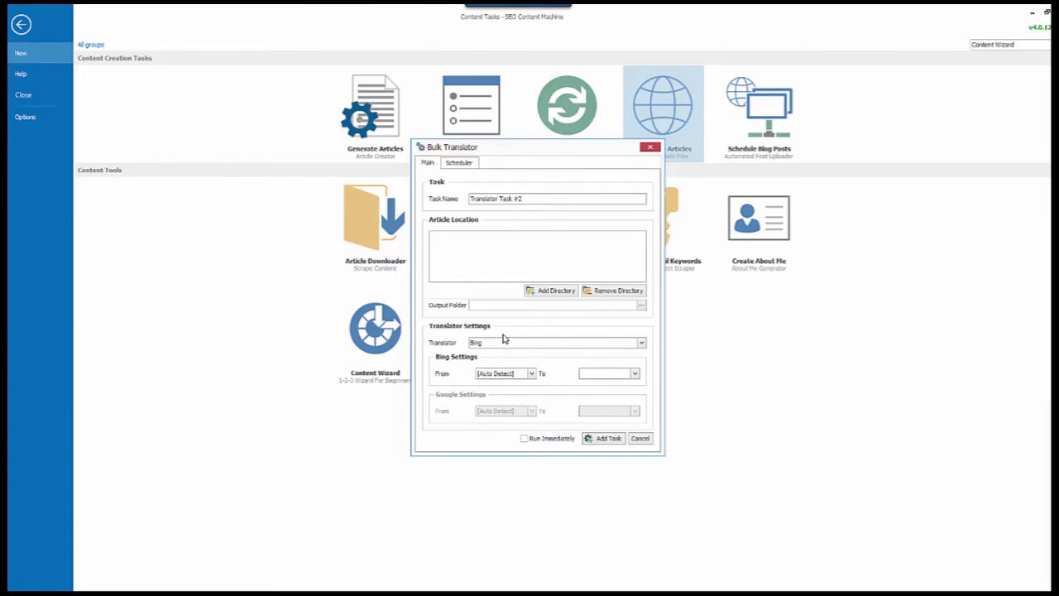
left_click(533, 346)
left_click(538, 360)
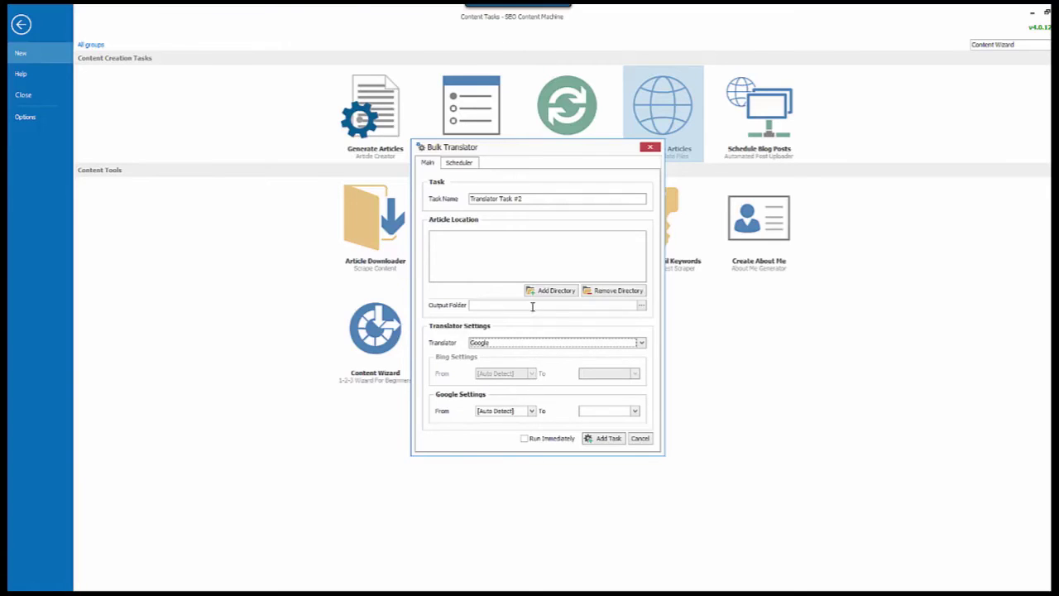
left_click(466, 164)
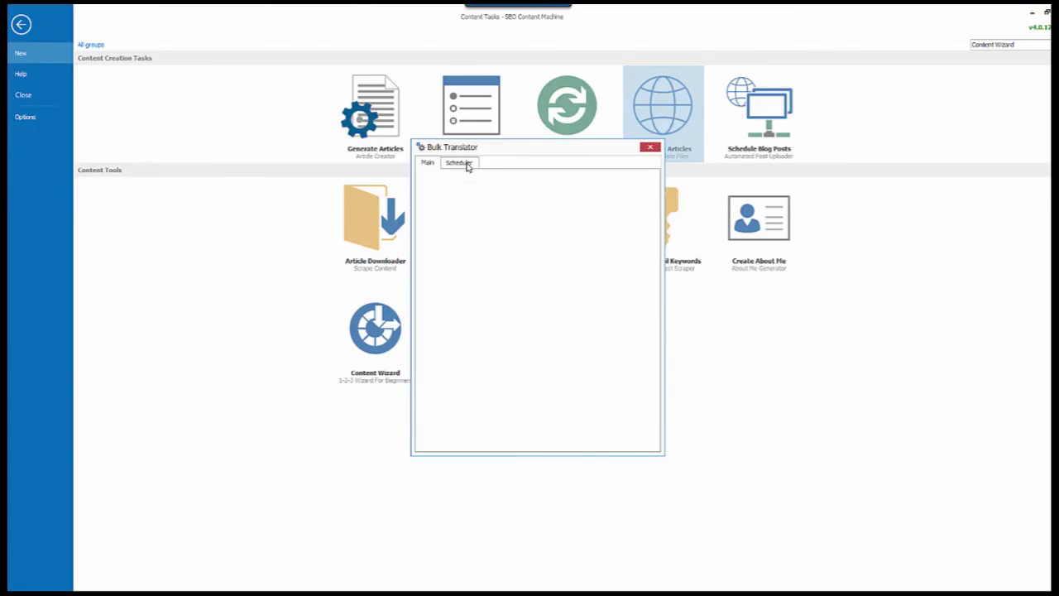
left_click(650, 147)
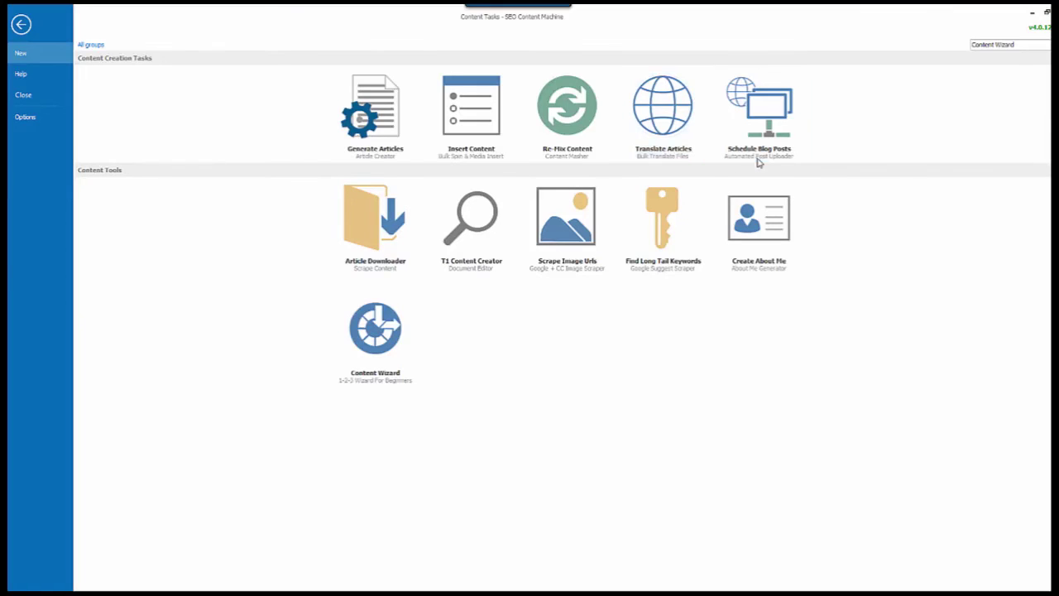
Step: Review the Post Uploader settings for scheduling blog posts, enter 1 post per blog, and close it without adding a task
left_click(758, 163)
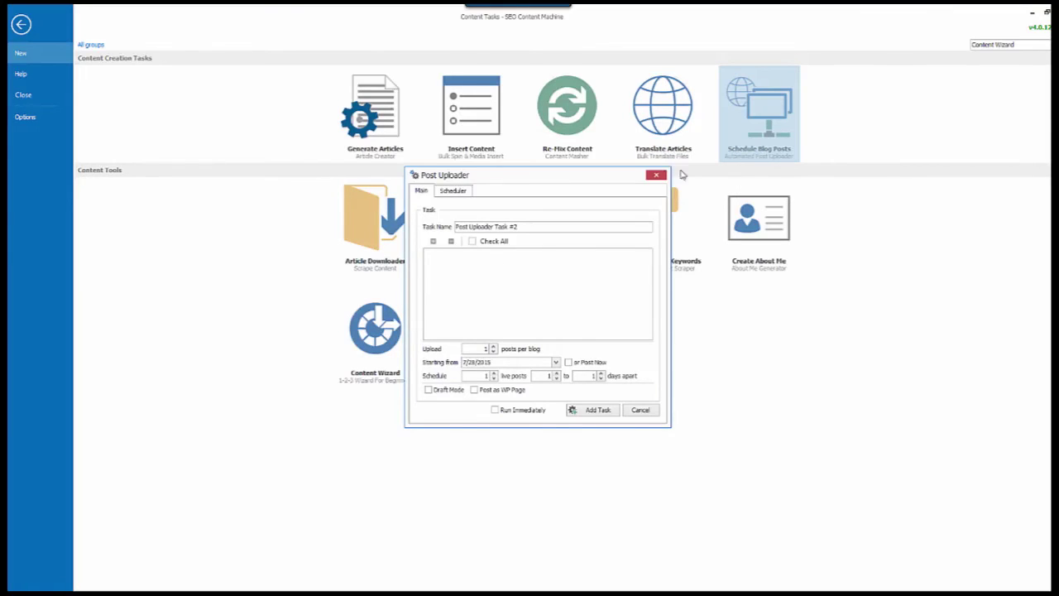
right_click(497, 383)
left_click(632, 351)
left_click(485, 347)
type("1")
left_click(656, 176)
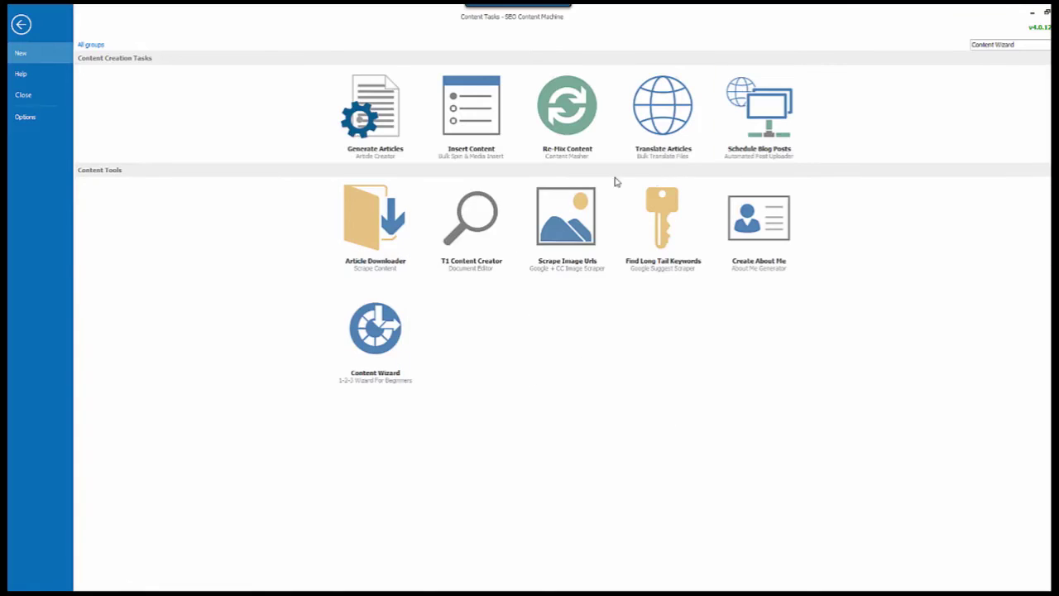
Step: Open the Article Downloader and review its list of article source sites by category
left_click(381, 220)
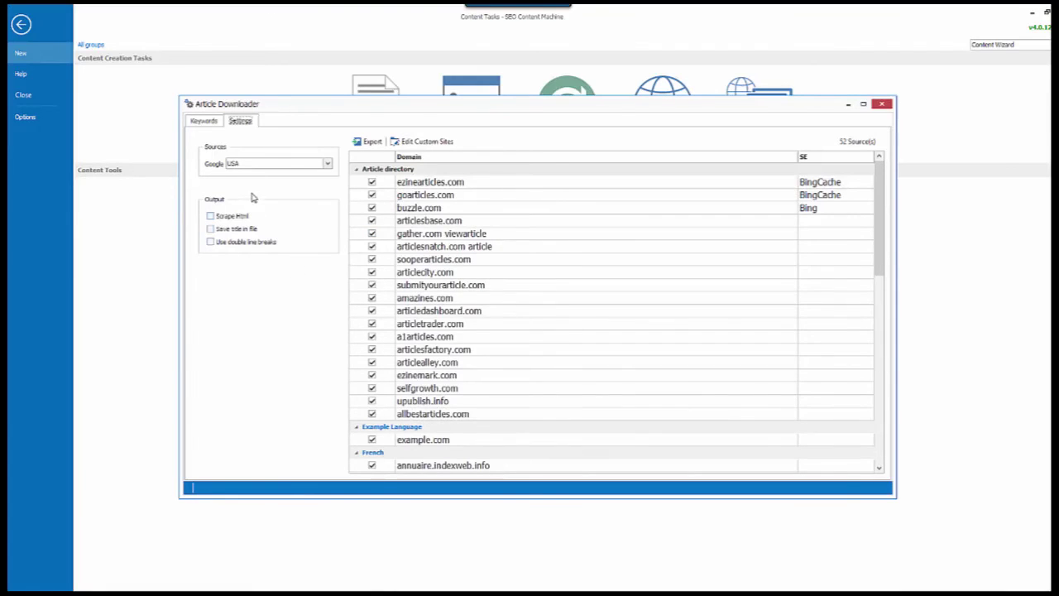
scroll(555, 274, "down", 10)
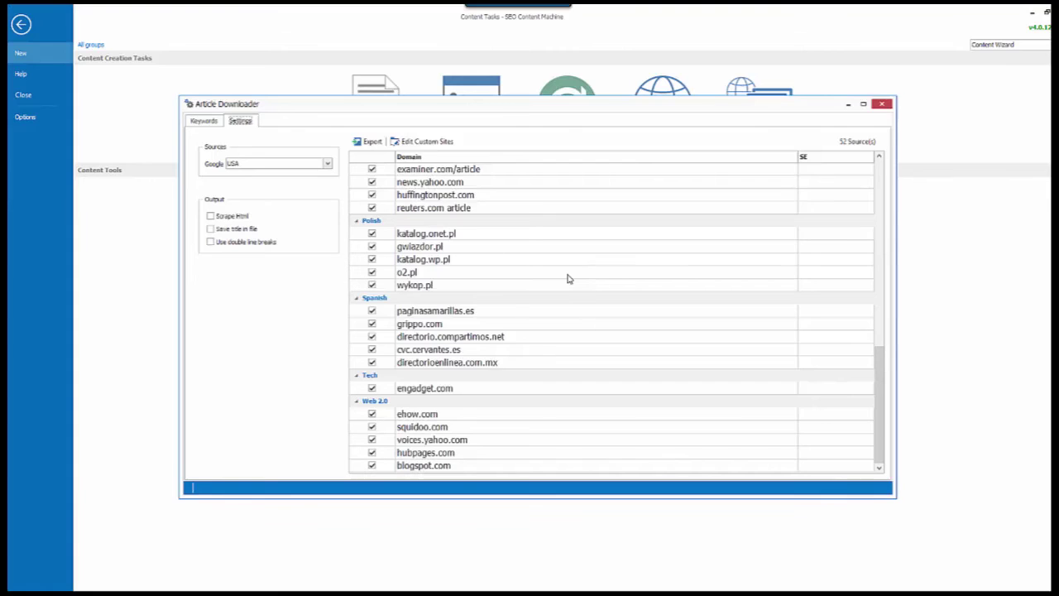
scroll(568, 279, "up", 10)
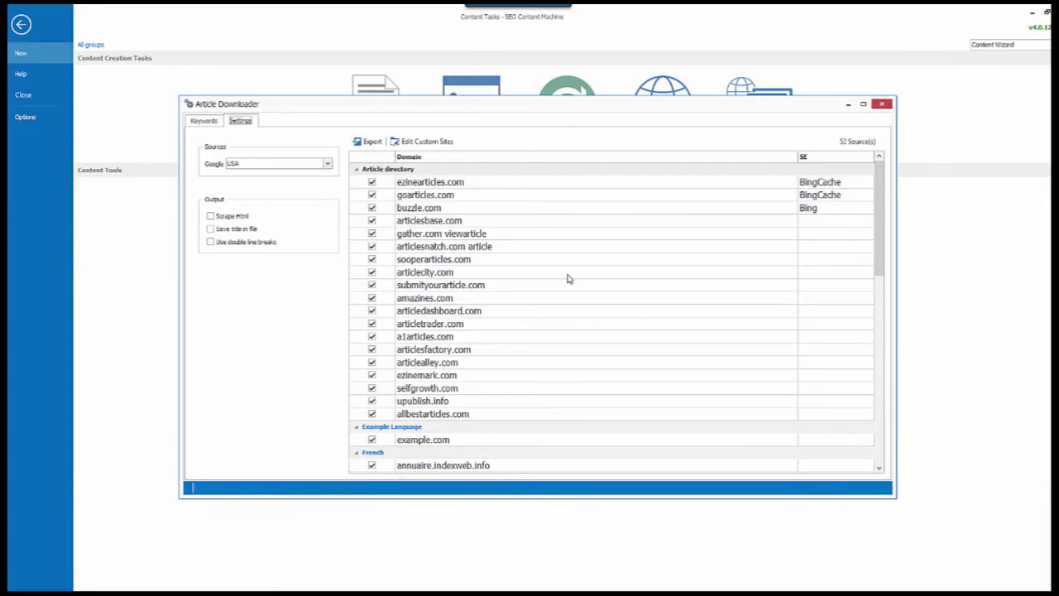
Step: Add the keyword "dog collars" in the Article Downloader and start scraping its URLs
left_click(200, 122)
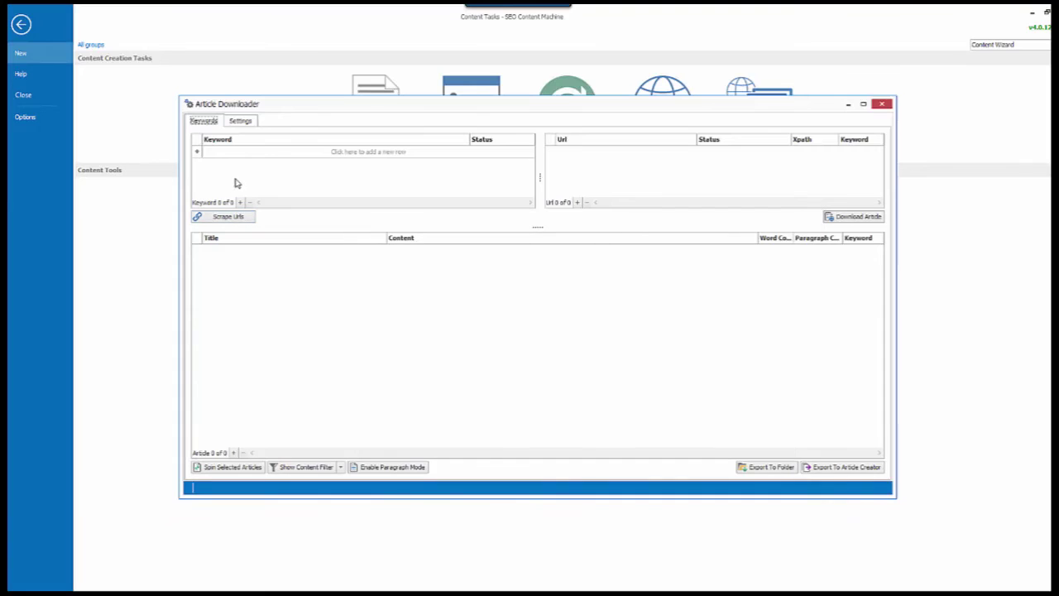
left_click(244, 154)
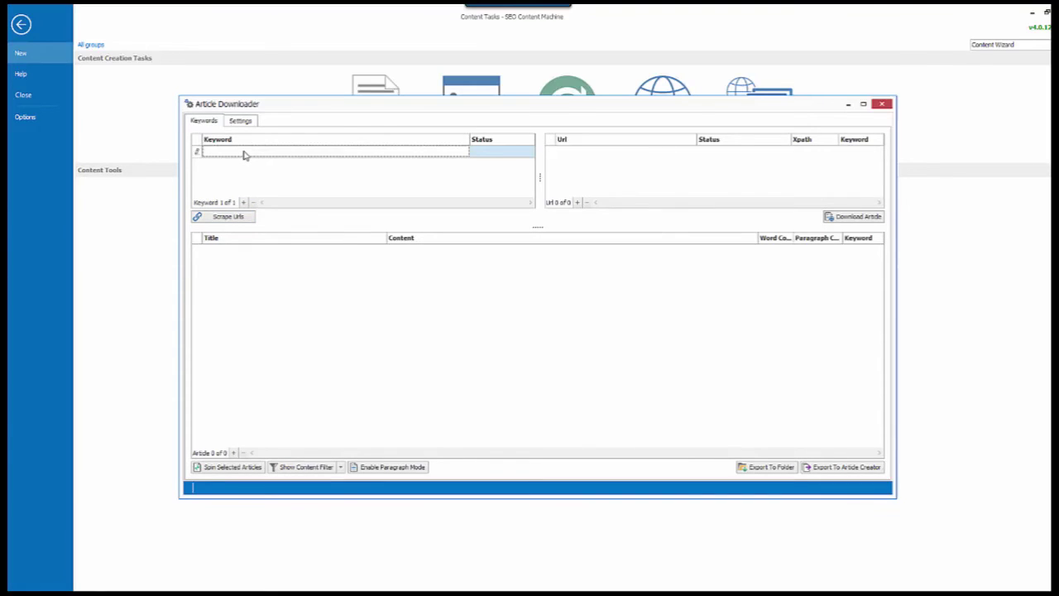
type("dog collars")
left_click(579, 160)
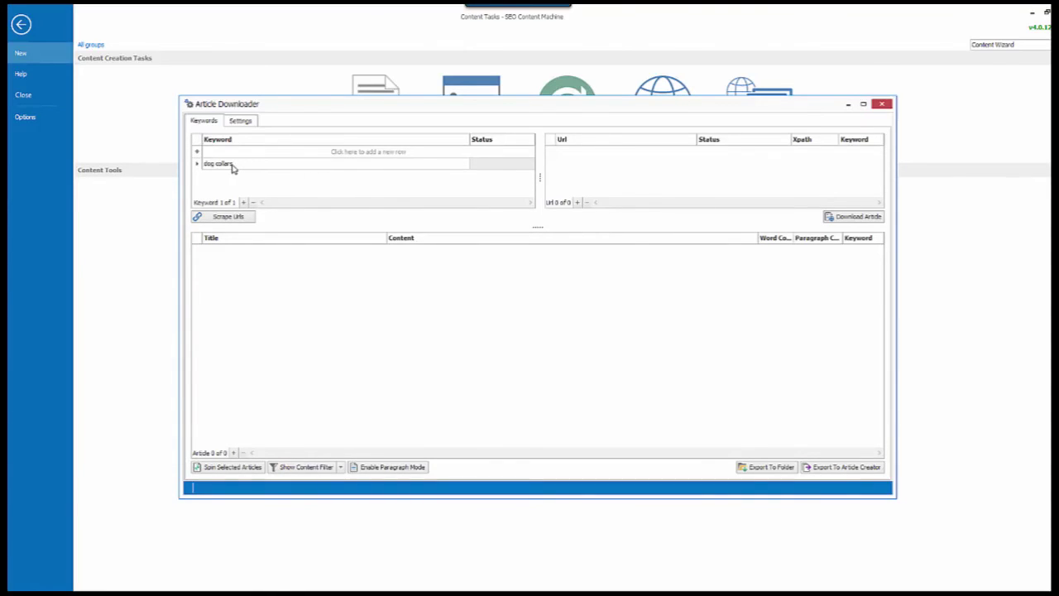
left_click(229, 218)
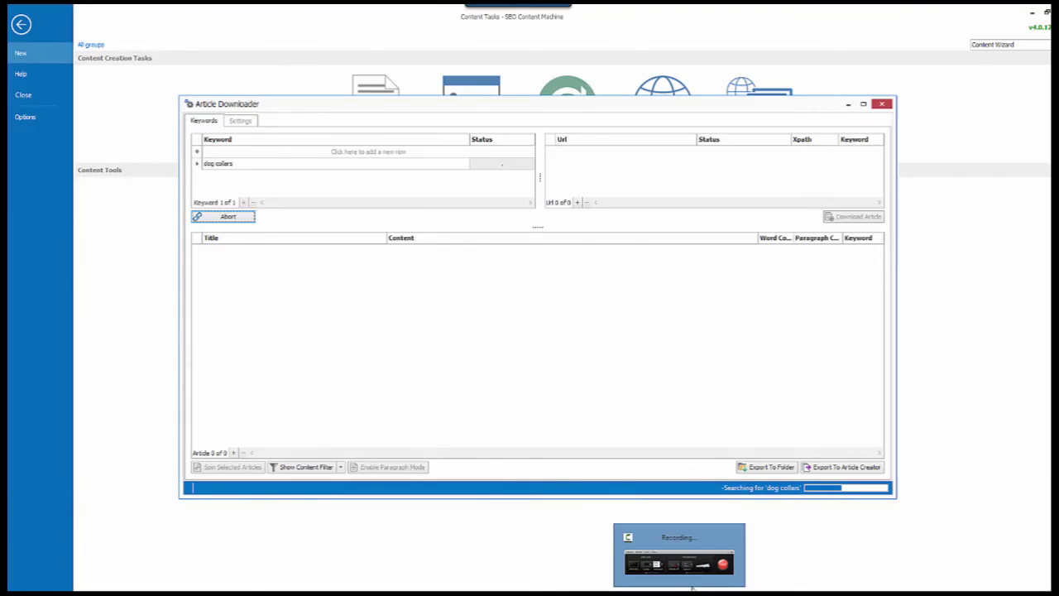
left_click(702, 563)
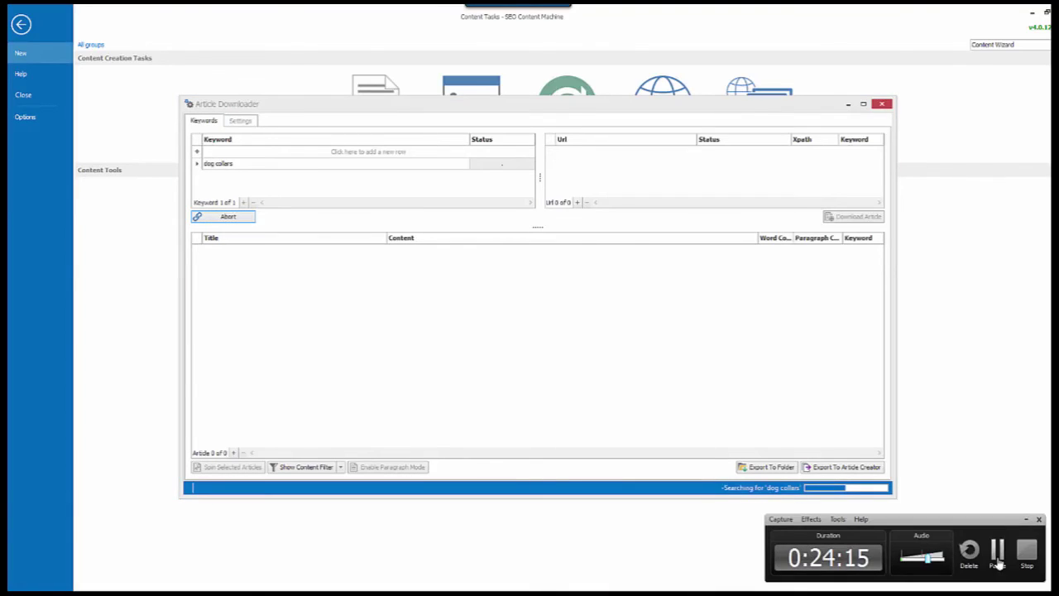
left_click(999, 553)
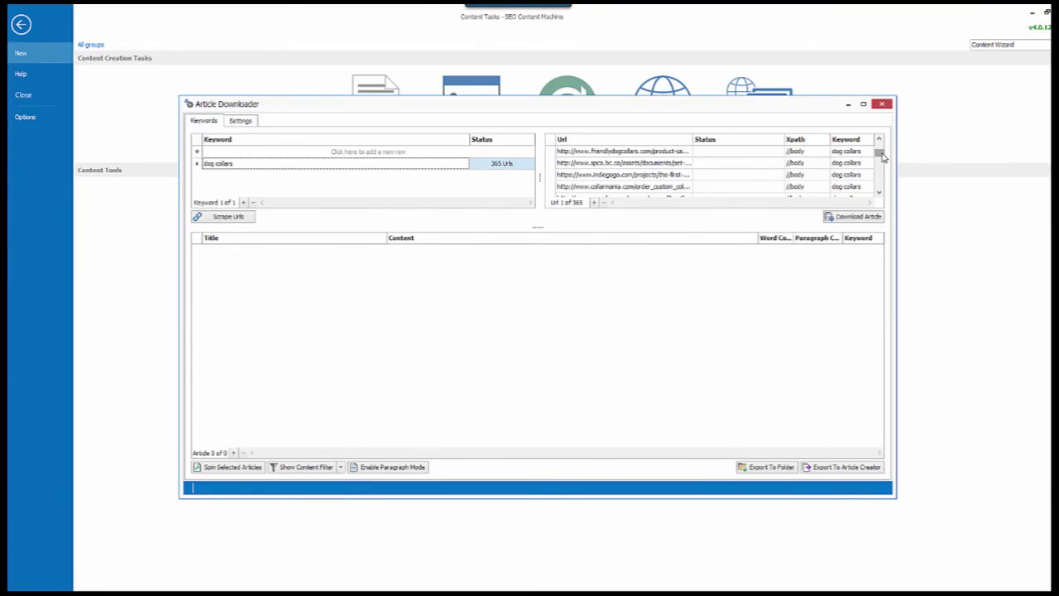
Step: Look through the list of URLs scraped for "dog collars" in the Article Downloader
left_click_drag(883, 155, 879, 172)
scroll(668, 174, "down", 2)
left_click_drag(880, 173, 881, 147)
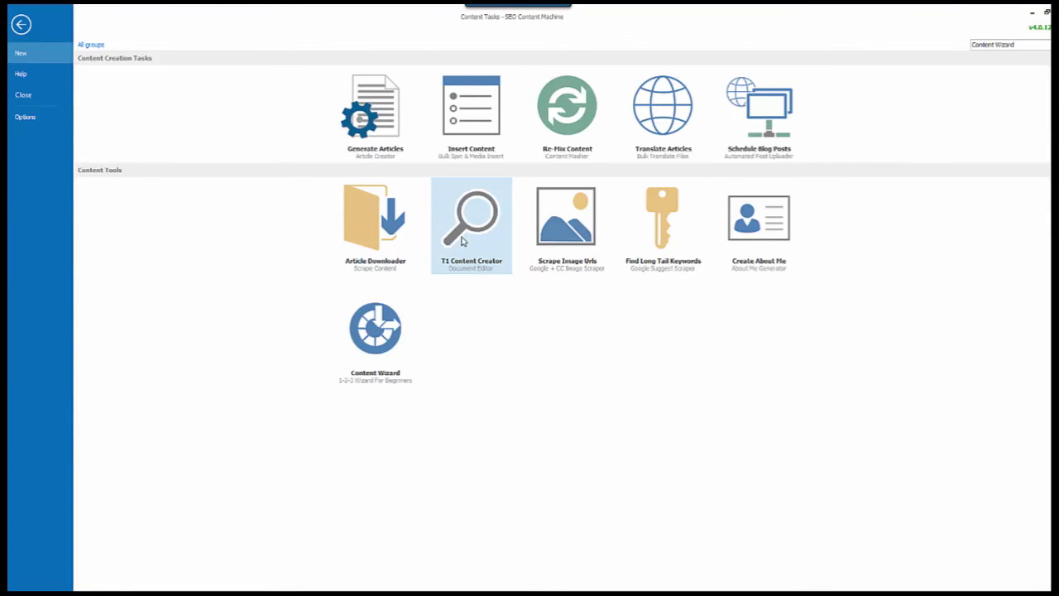
Step: View the Image Scraper tool with Creative Commons as the image source and close it without scraping
left_click(565, 248)
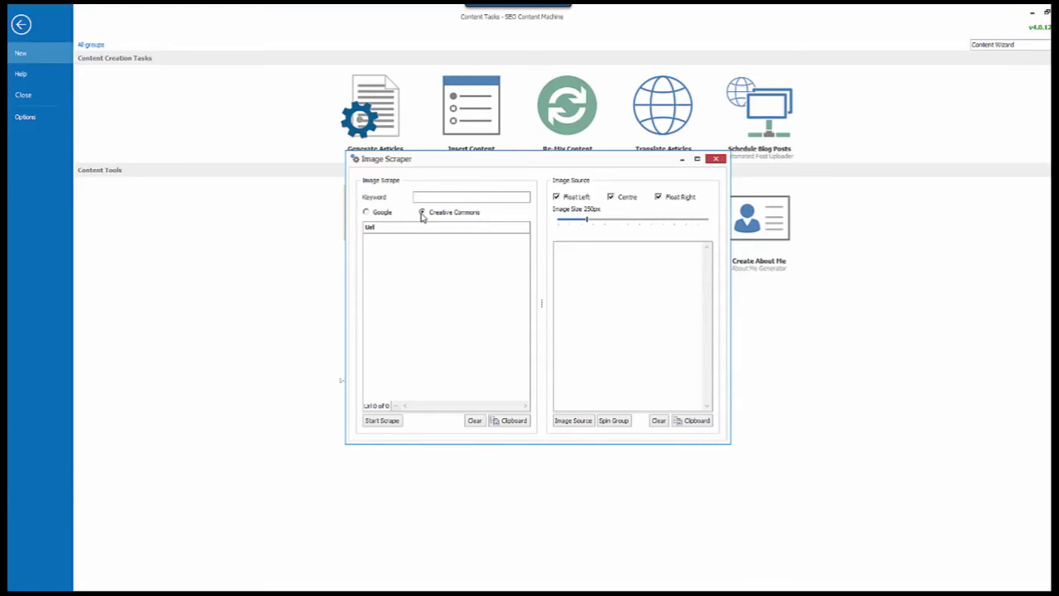
left_click(422, 212)
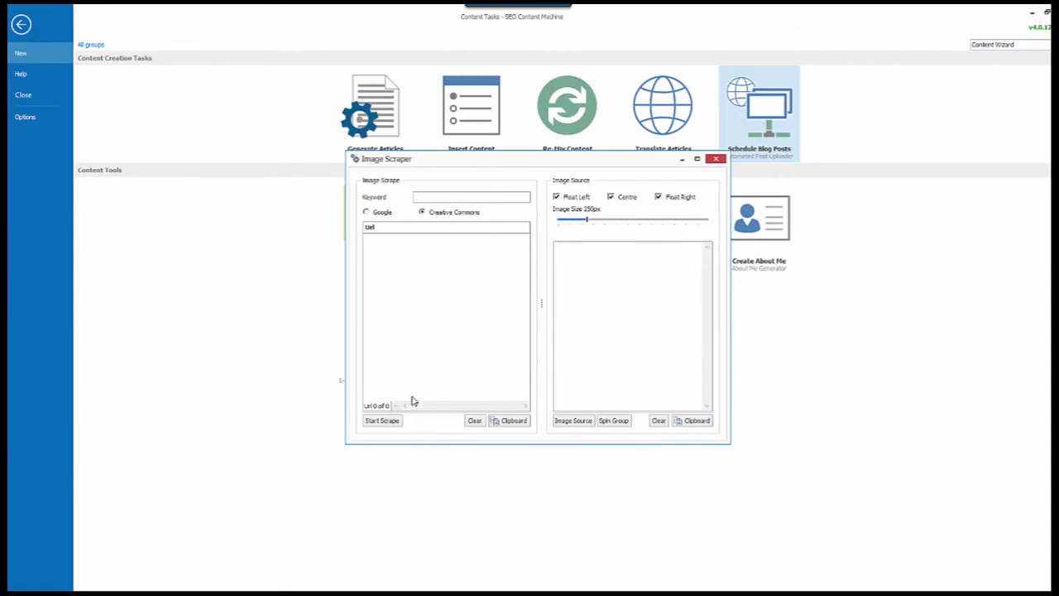
left_click(715, 159)
Step: Search the Keyword Scraper for long tail keywords on "affiliate marketing" for USA, view the options for a keyword, and close it
left_click(675, 228)
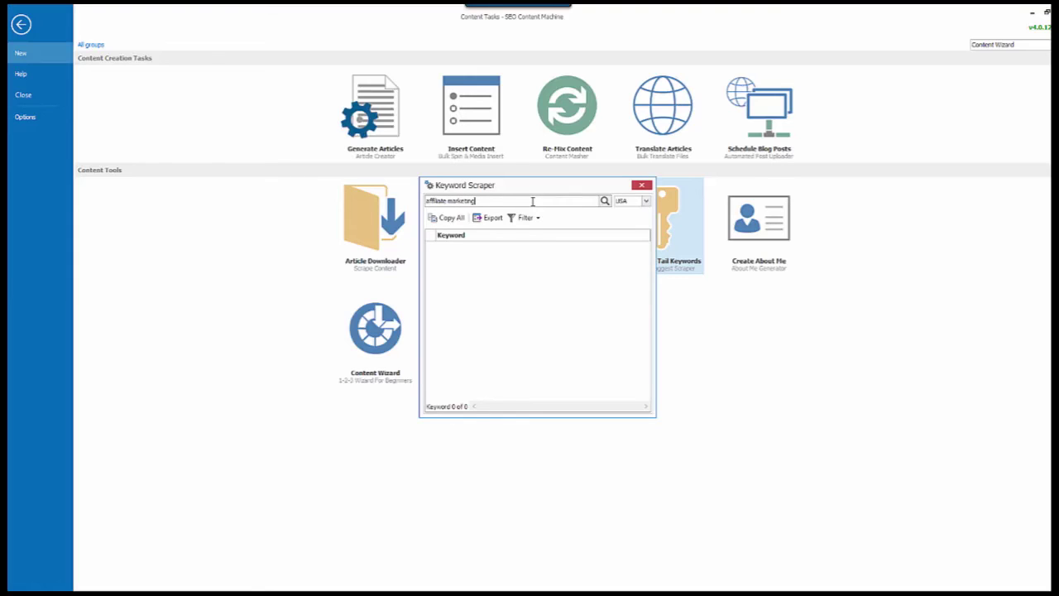
left_click(604, 202)
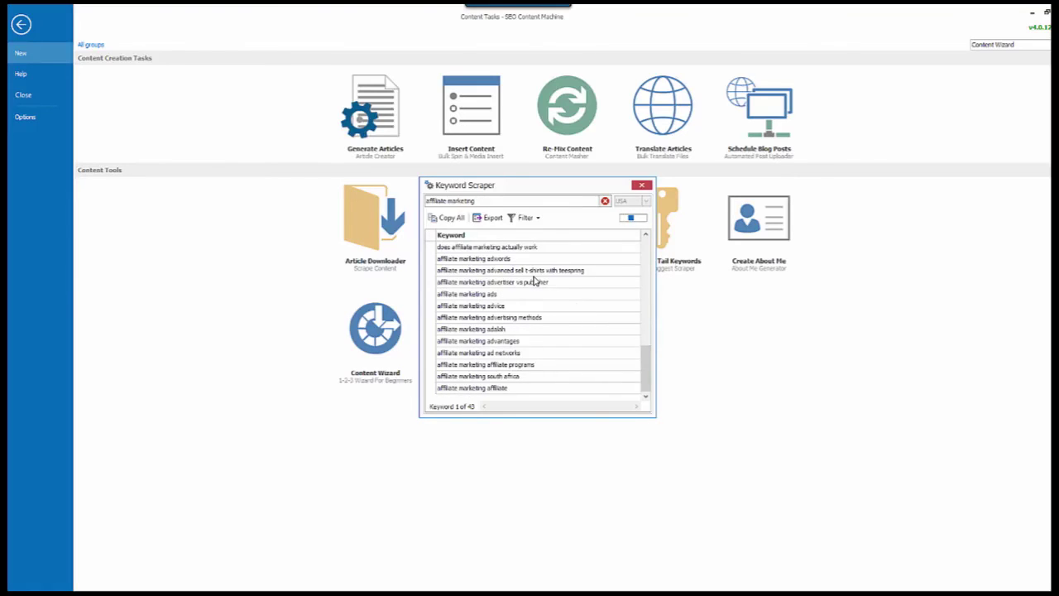
left_click(496, 332)
right_click(500, 330)
mouse_move(523, 333)
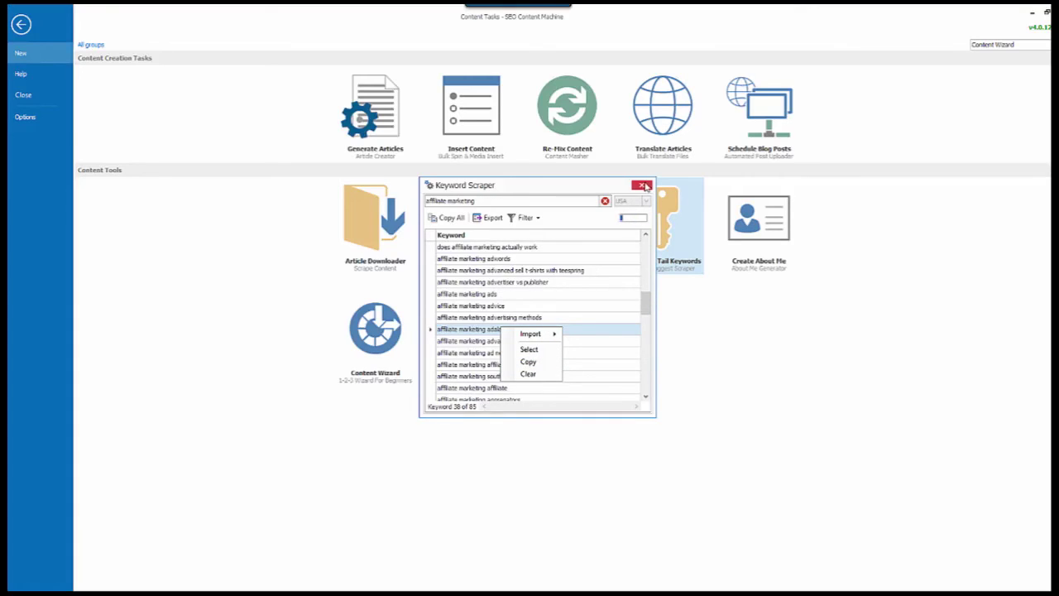
left_click(645, 186)
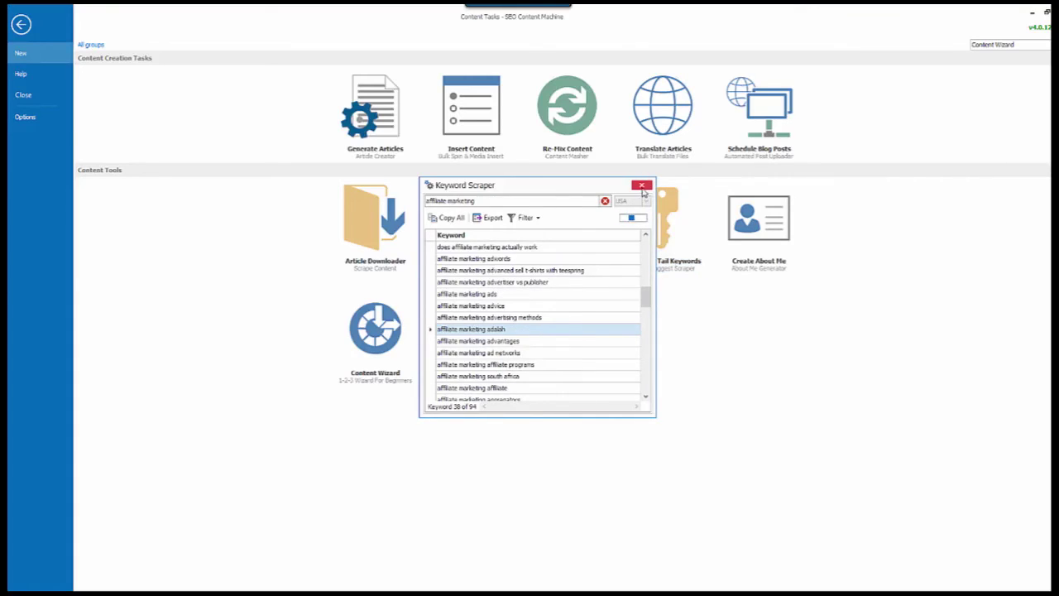
left_click(643, 185)
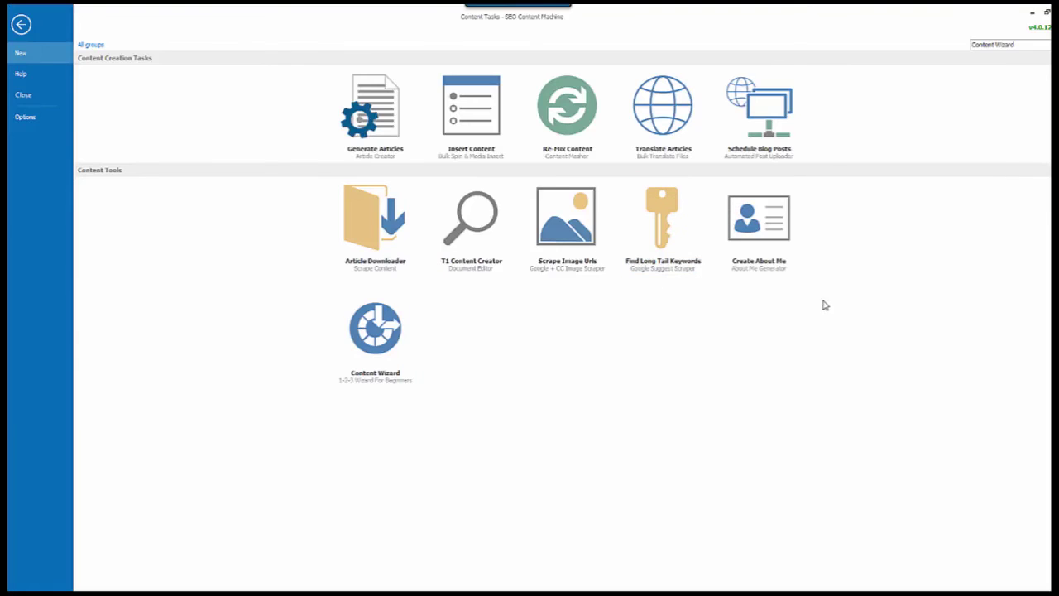
left_click(780, 230)
left_click(503, 230)
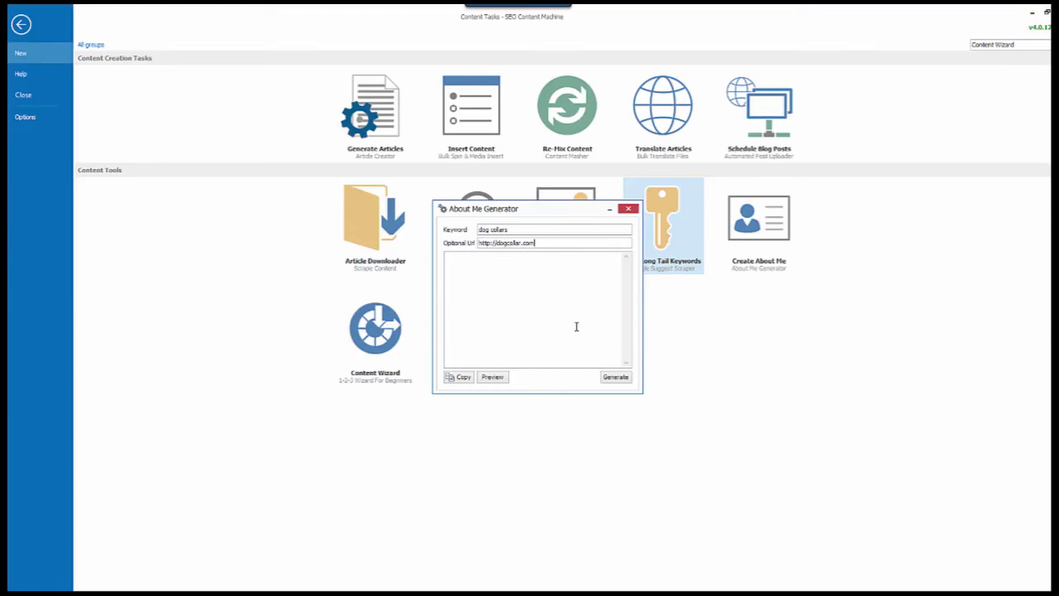
left_click(606, 379)
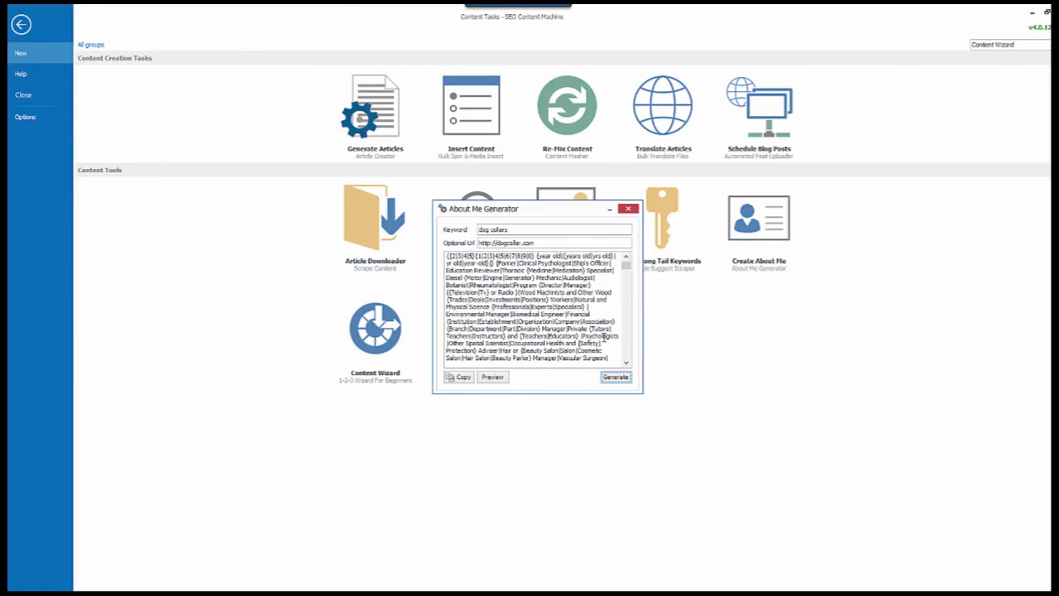
left_click(497, 379)
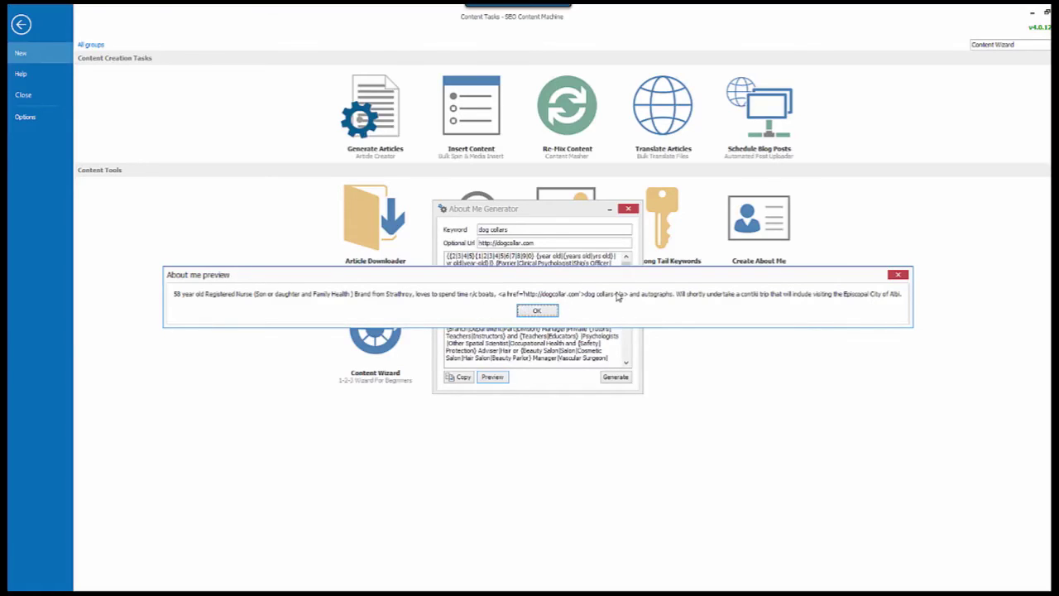
left_click(552, 313)
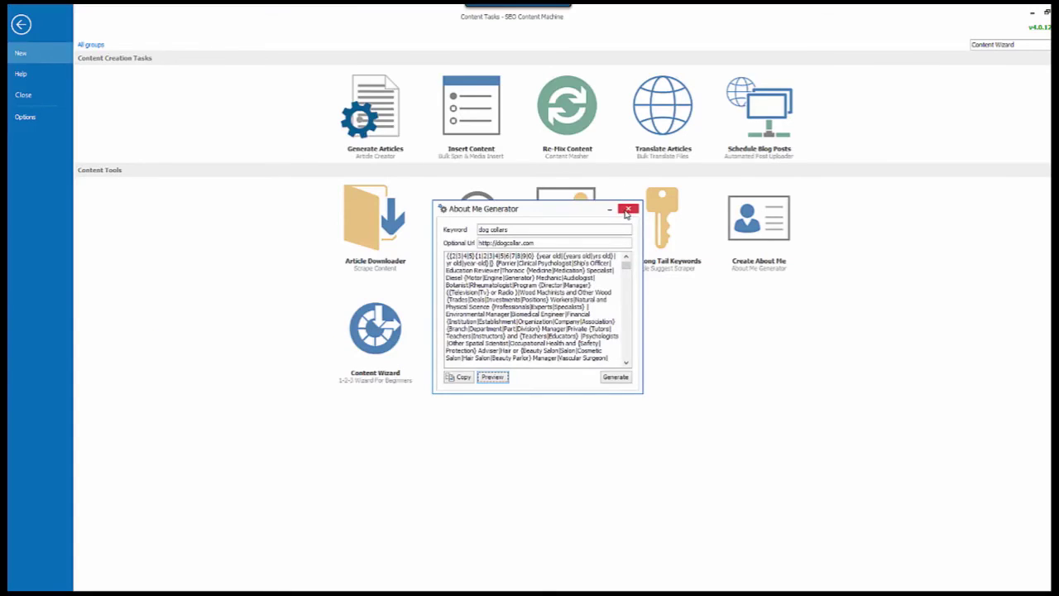
Step: Close the About Me Generator and start a Content Wizard task with GSA SER as the content type and Spin Rewriter as the article spinner
left_click(628, 210)
left_click(383, 328)
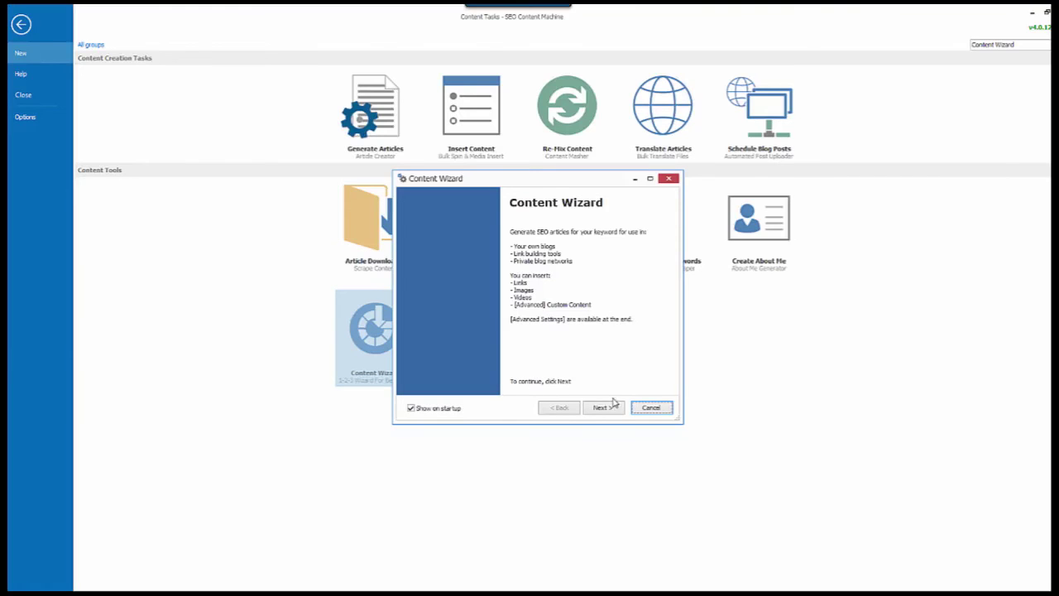
left_click(612, 407)
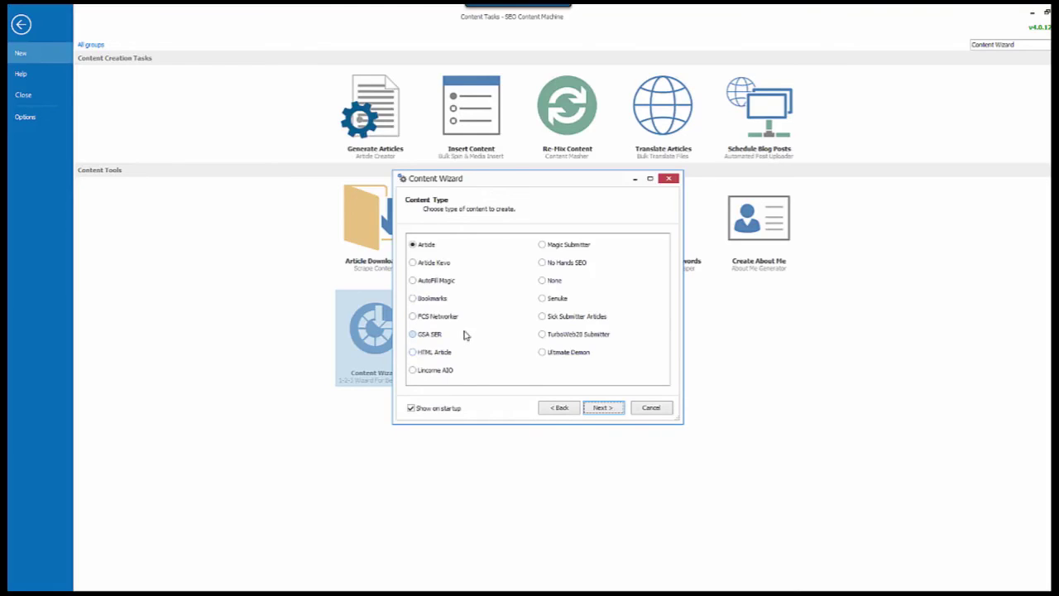
left_click(413, 334)
left_click(603, 407)
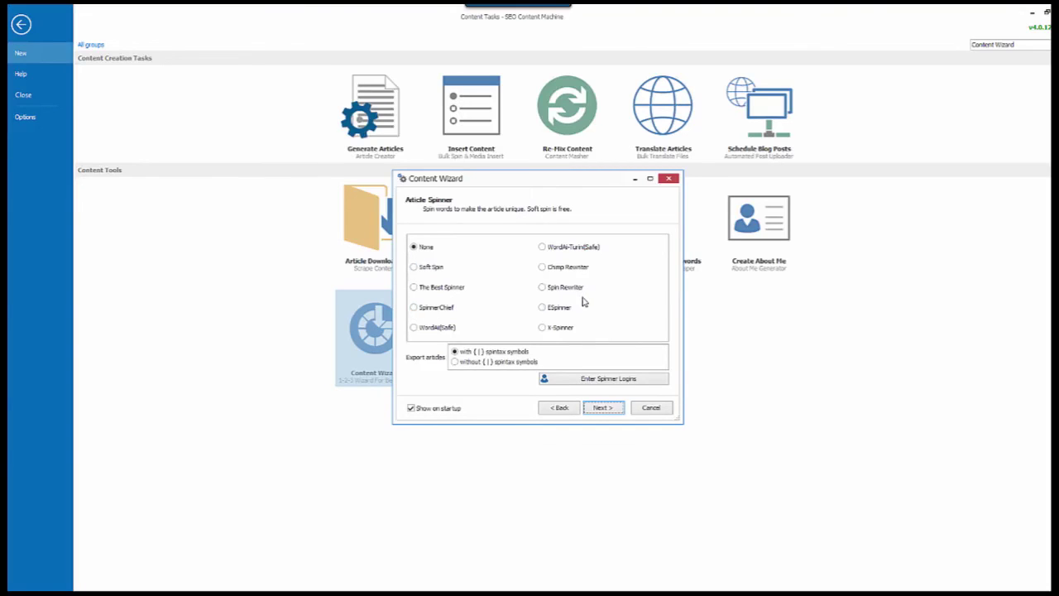
left_click(546, 290)
left_click(602, 407)
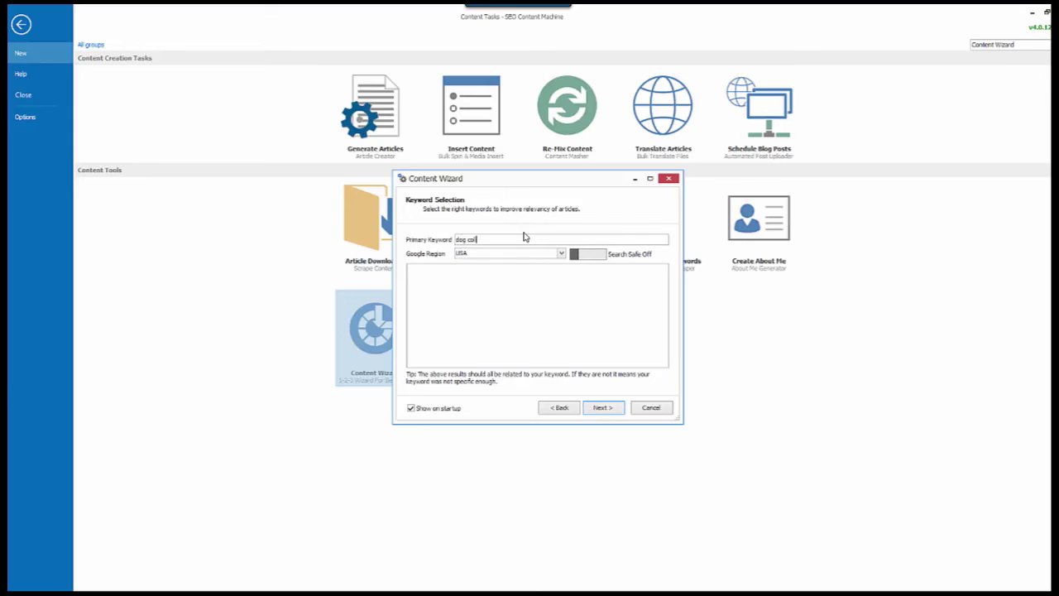
Step: Enter "dog collar" as the primary keyword for Google USA and select the results "Dog Collar" and "Dog Collars - REN'S Pets"
key("Tab")
key("Tab")
left_click(596, 410)
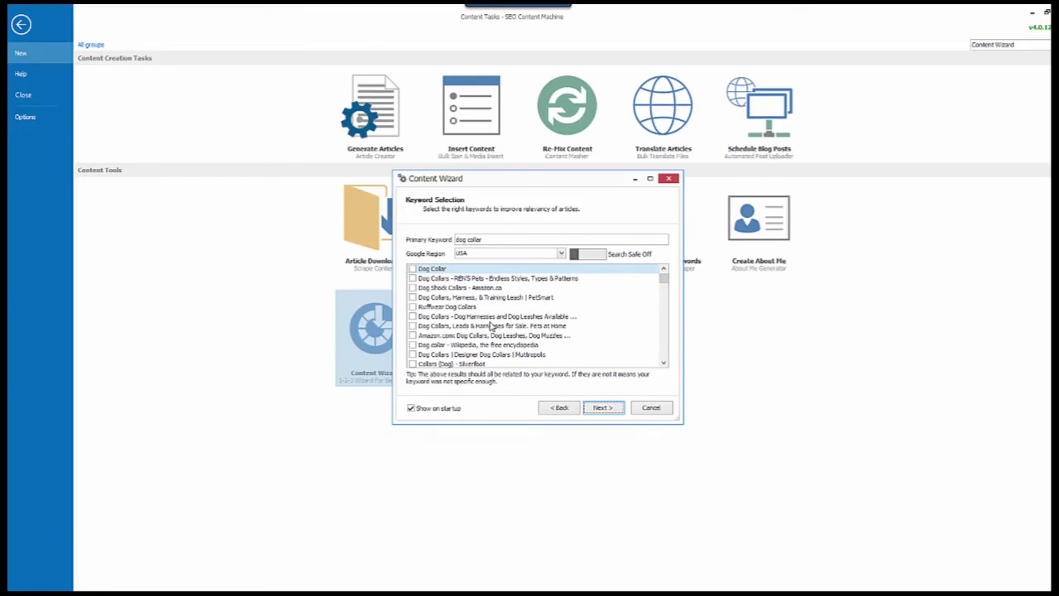
left_click(414, 277)
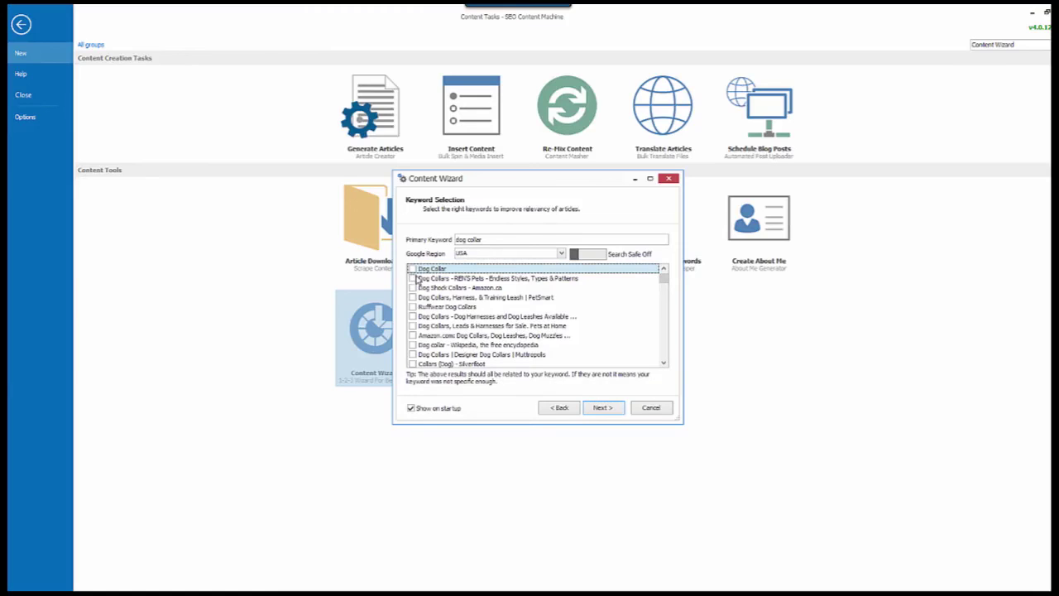
left_click(414, 279)
left_click(604, 408)
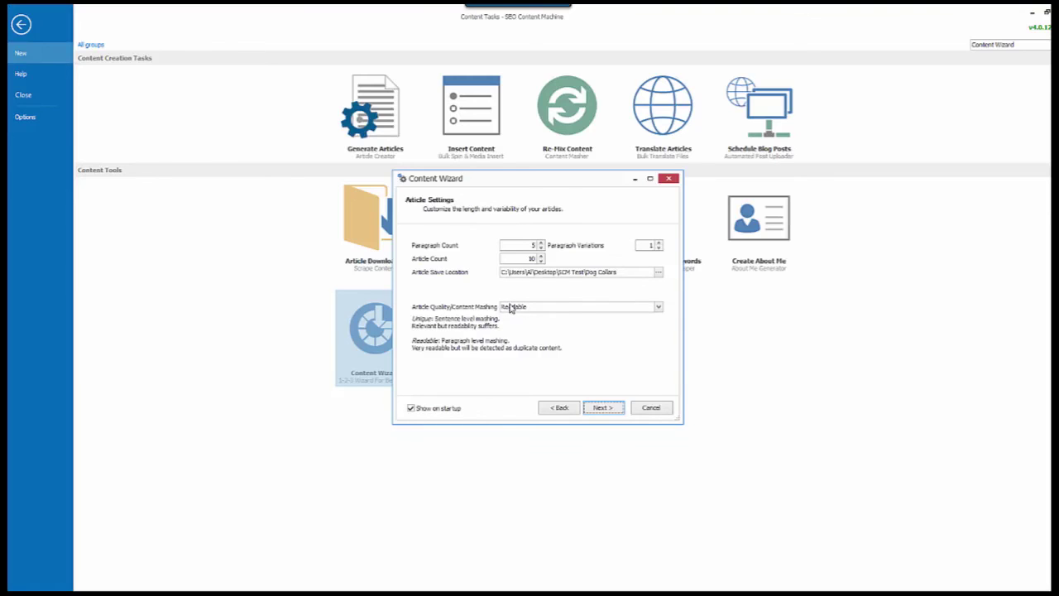
Step: Set the article quality to Unique and accept one image, one video and no contextual links to reach the wizard's final page
mouse_move(518, 317)
left_click(551, 308)
left_click(551, 317)
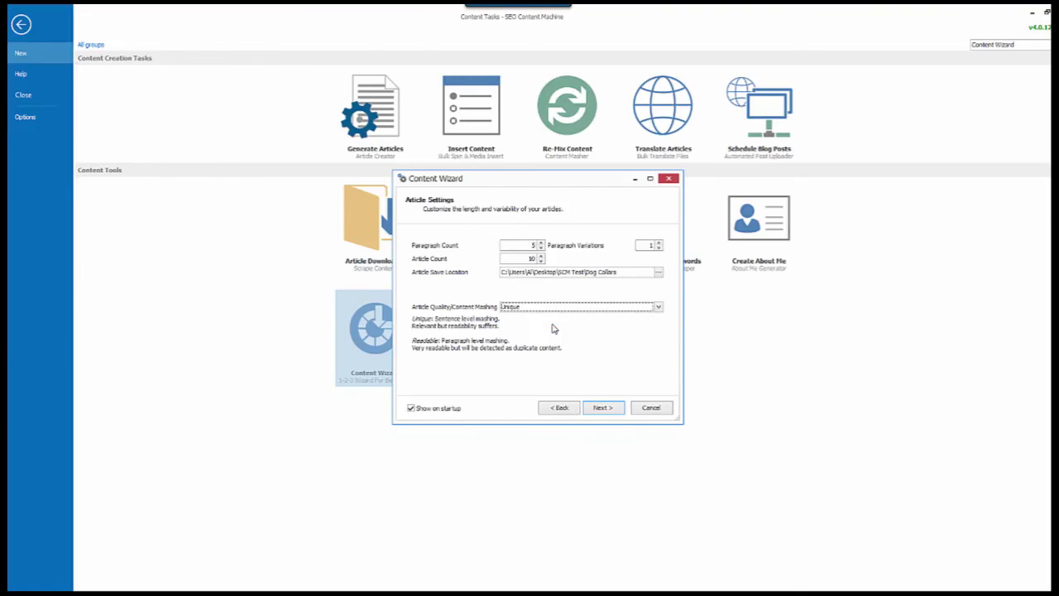
left_click(601, 409)
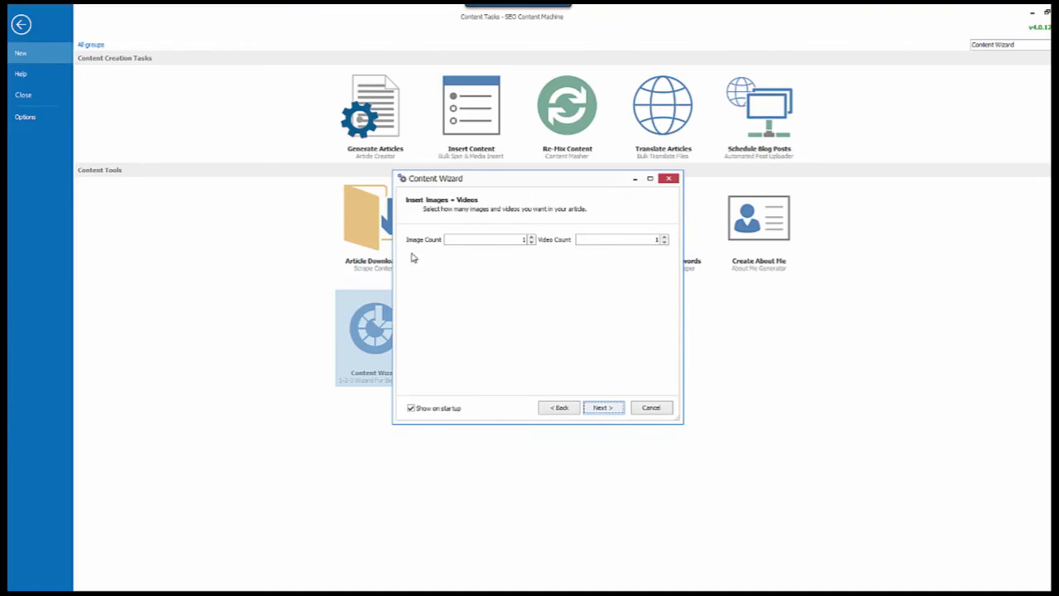
left_click(606, 409)
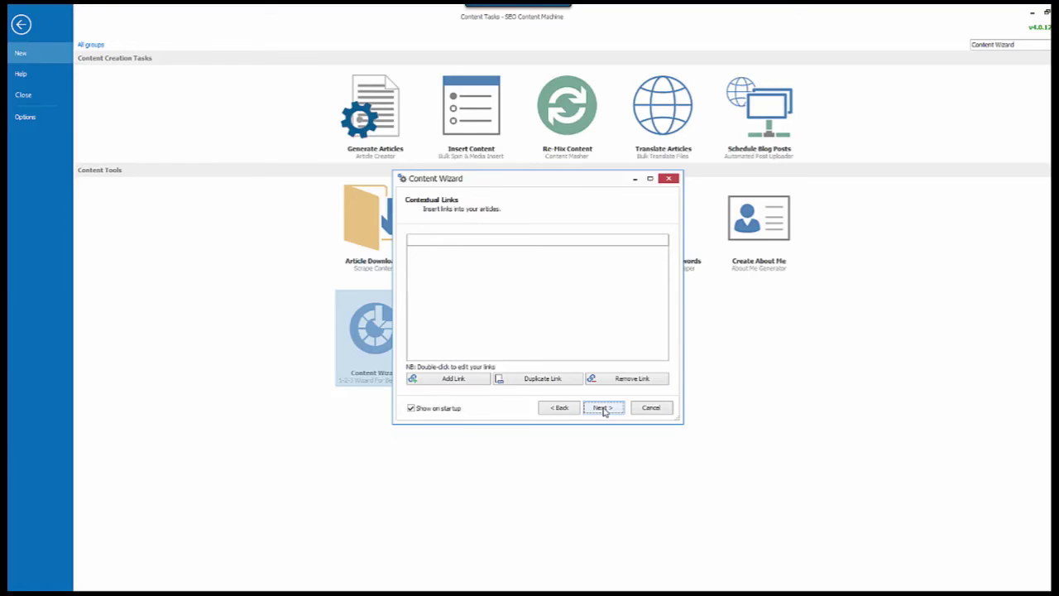
left_click(605, 409)
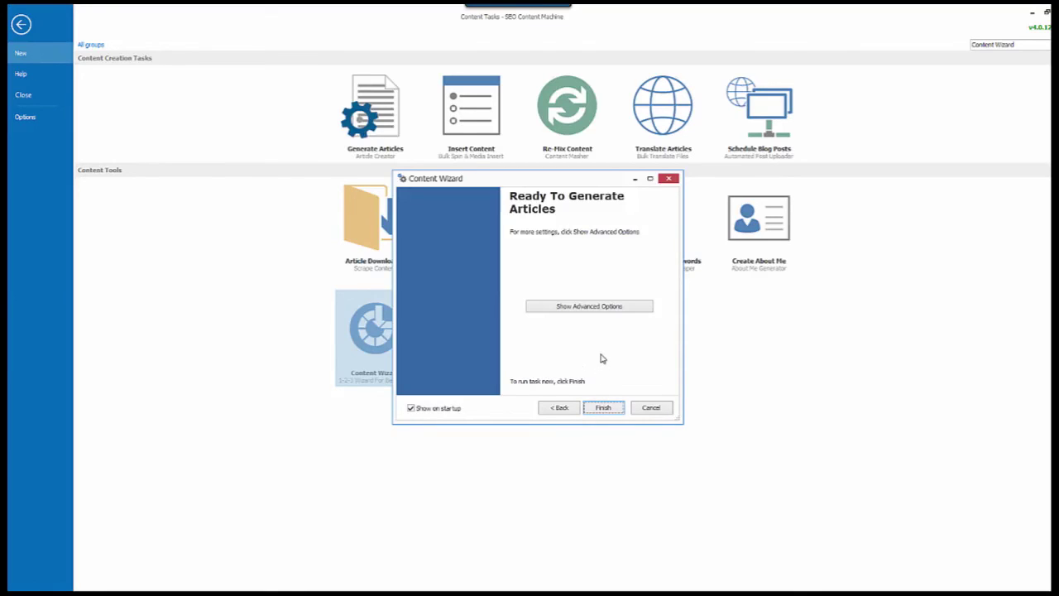
Step: View the wizard task's advanced options, including the video settings, and close the Article Generator without saving
left_click(601, 308)
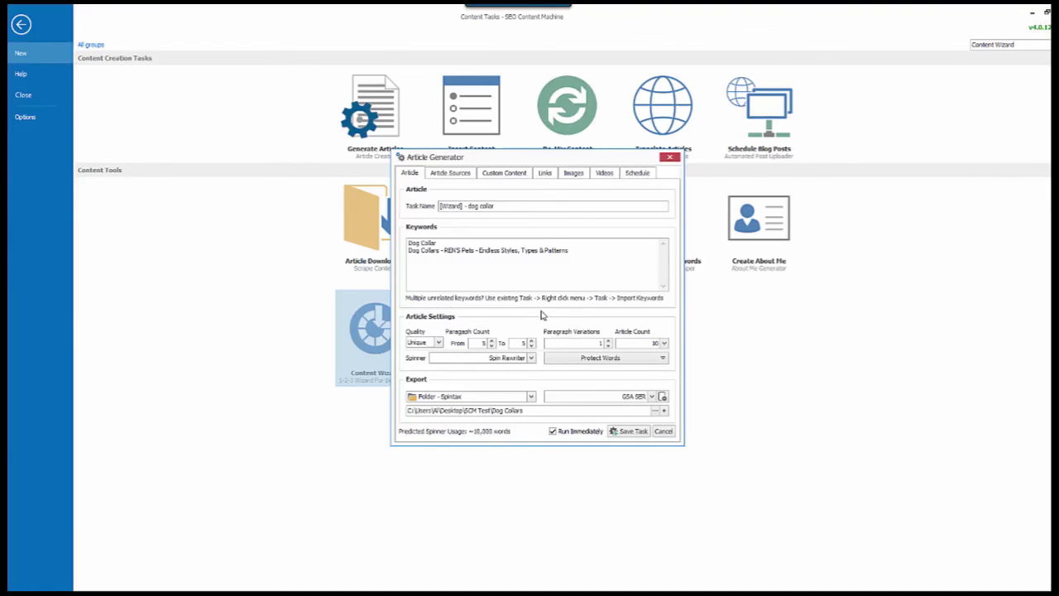
left_click(605, 172)
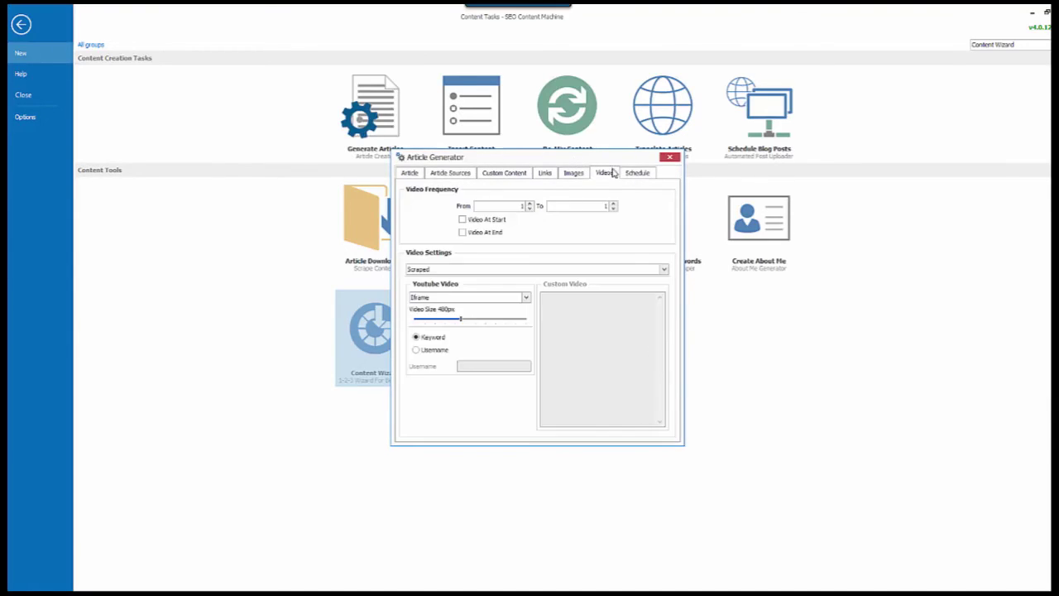
left_click(671, 157)
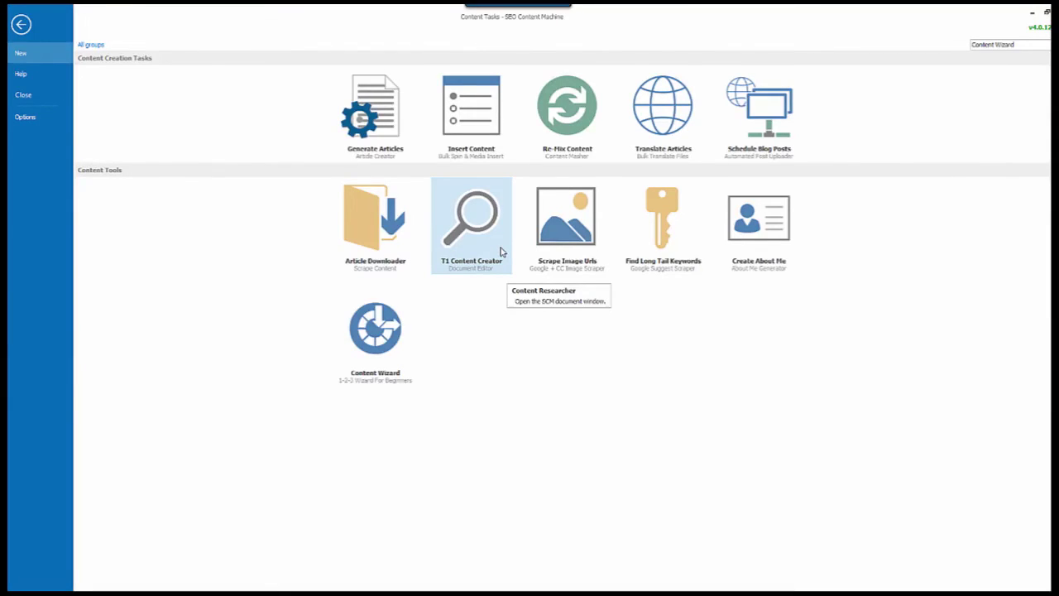
Step: Open the T1 Content Creator and search the Snippet Finder for "dog collar" content with Google region USA
left_click(501, 252)
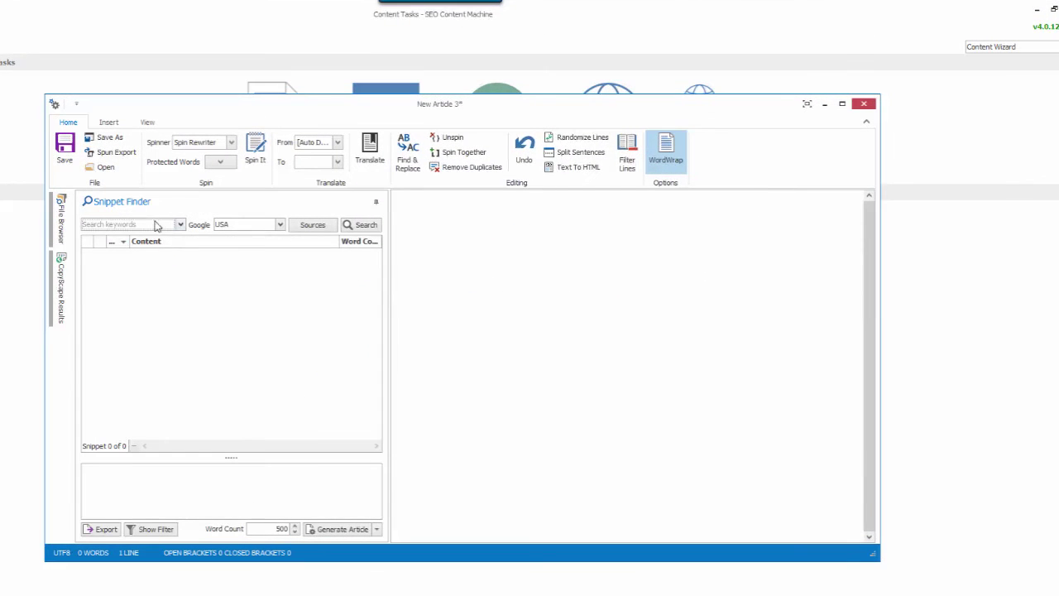
left_click(155, 228)
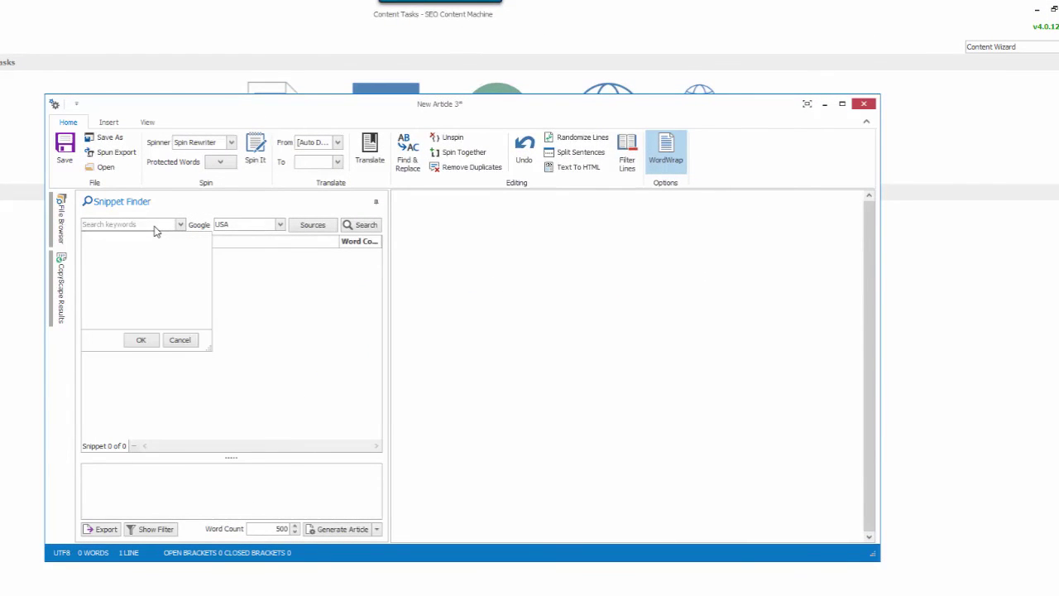
left_click(154, 229)
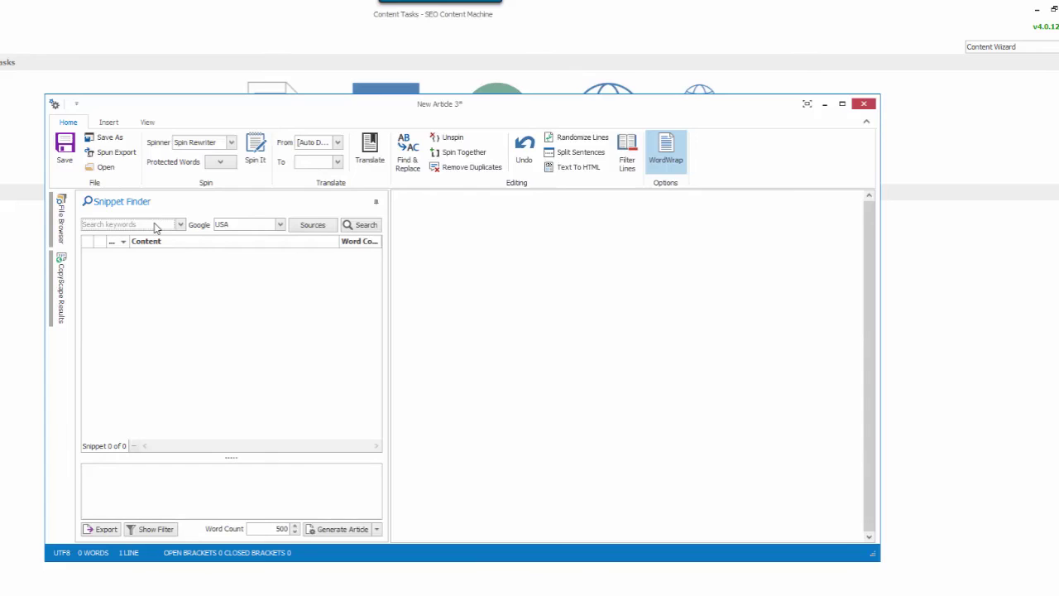
left_click(155, 228)
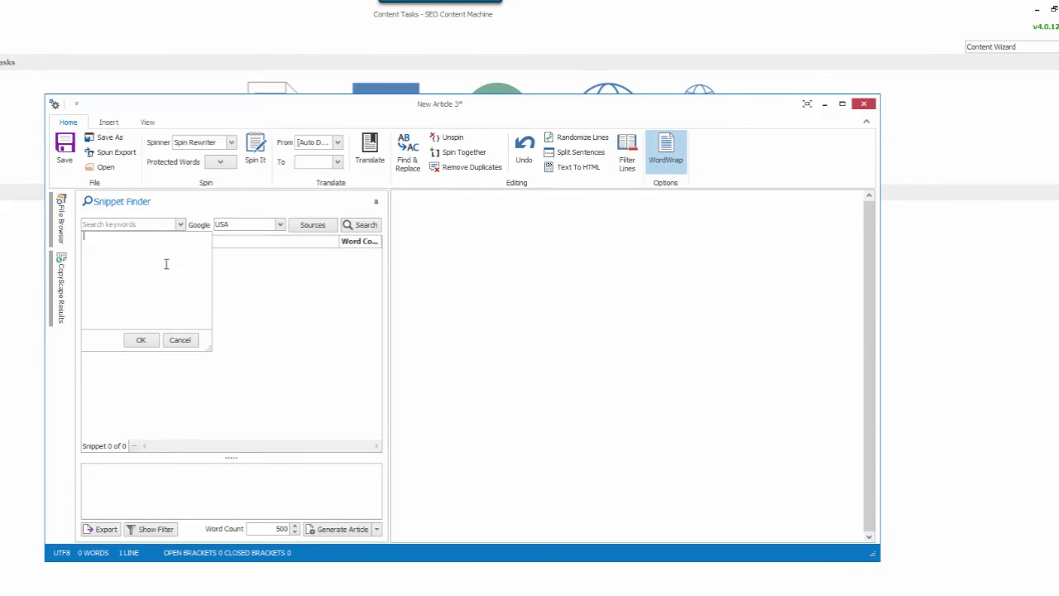
type("dog collar")
left_click(141, 341)
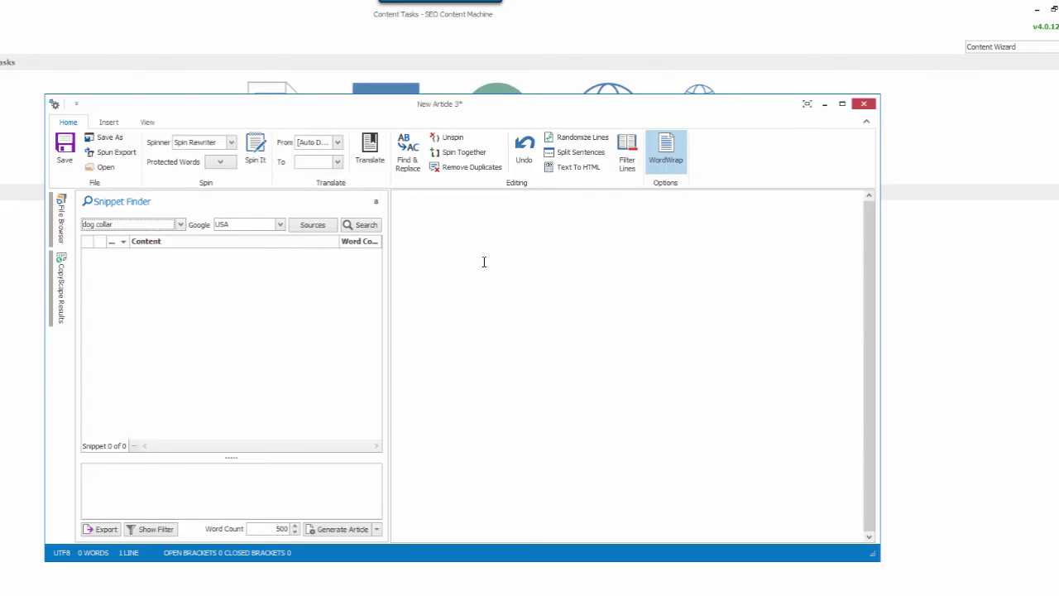
right_click(244, 303)
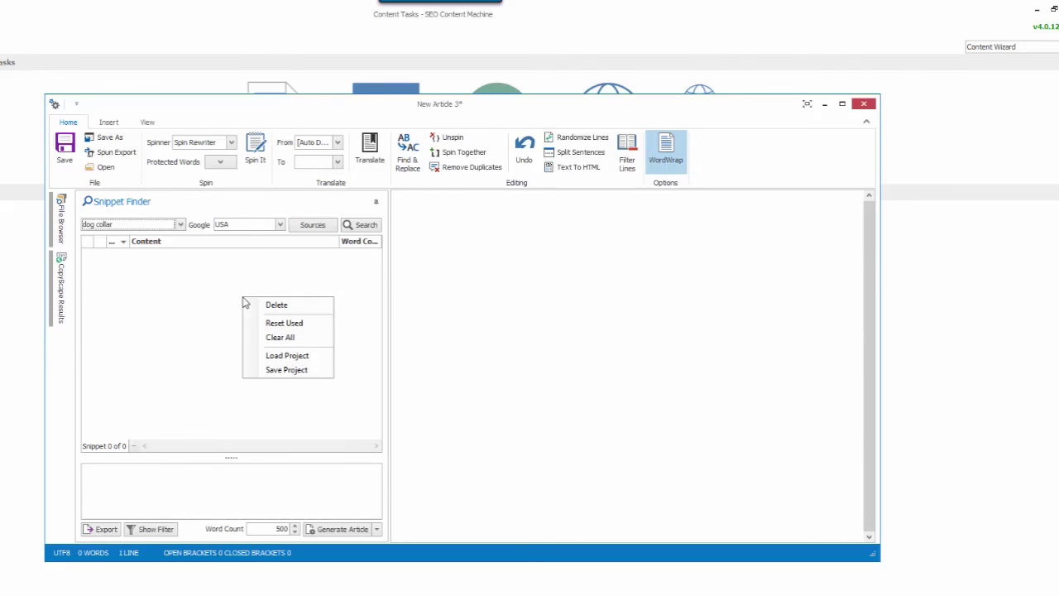
left_click(200, 298)
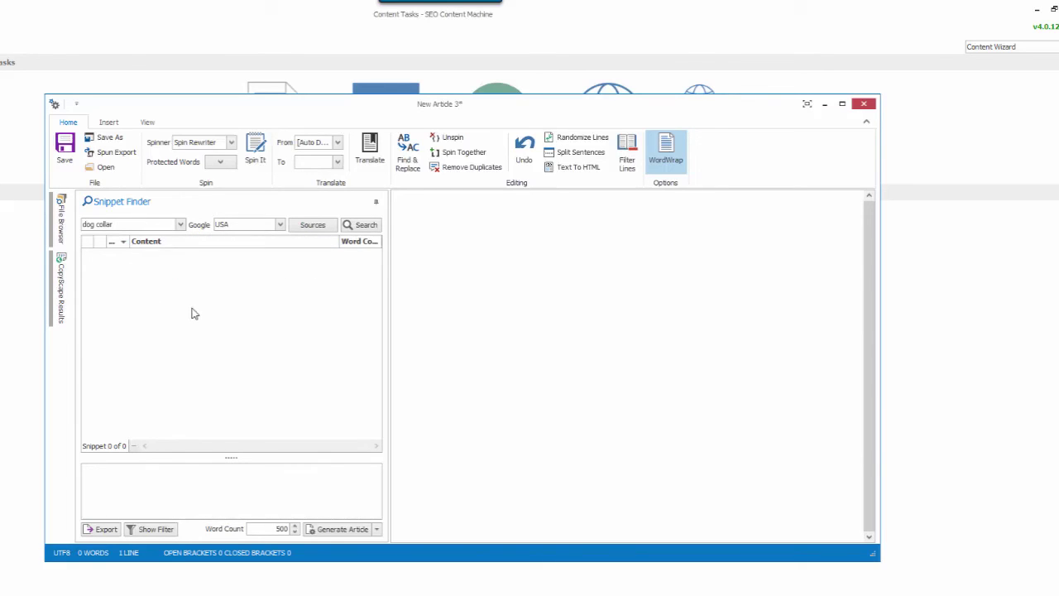
left_click(367, 226)
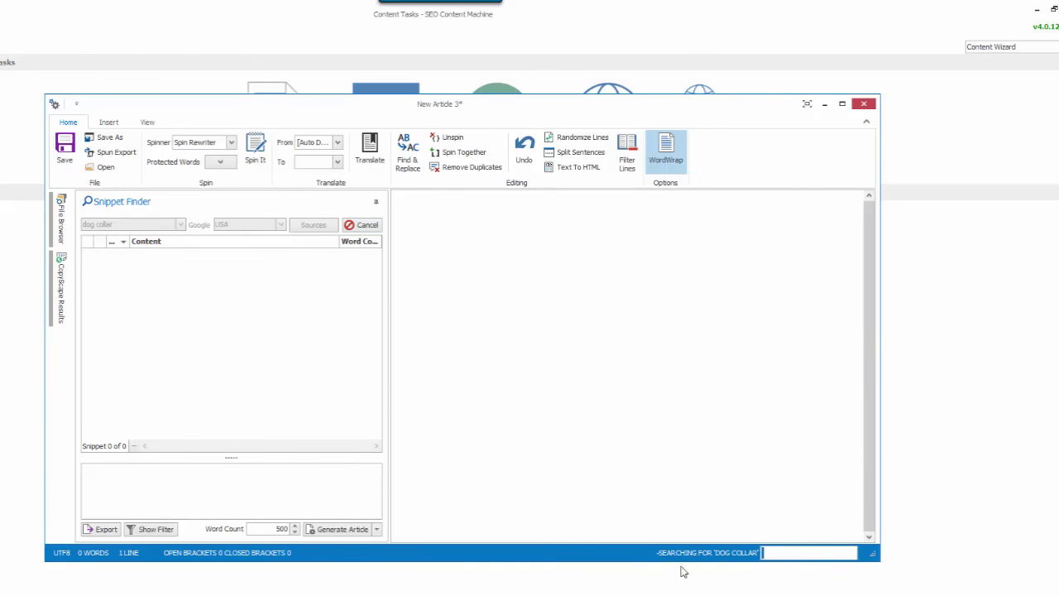
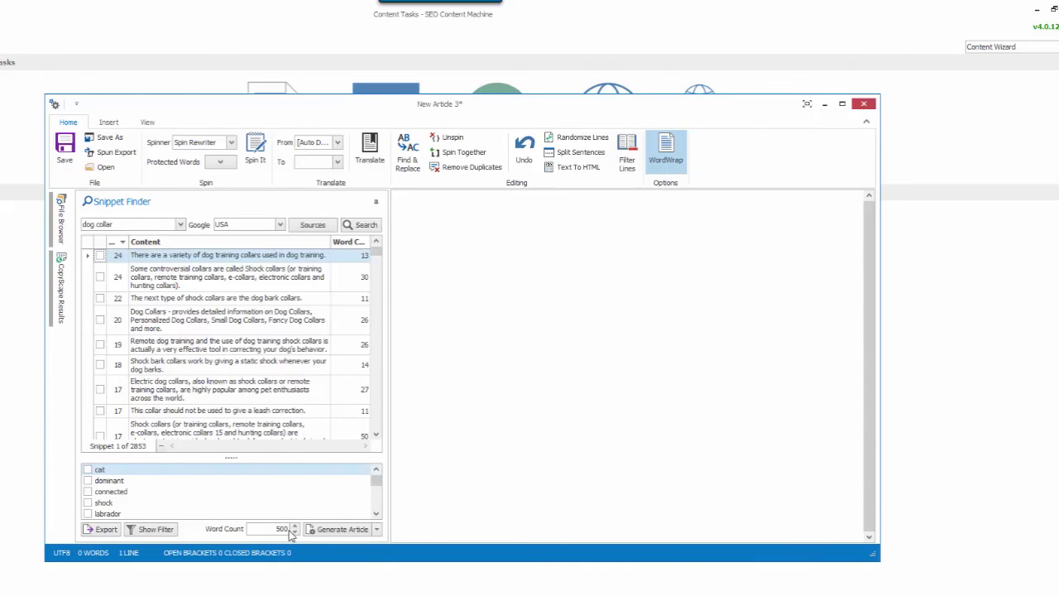
Step: View the Bulk Generate prompts for article count and destination folder, and cancel them without generating articles
left_click(378, 530)
left_click(378, 530)
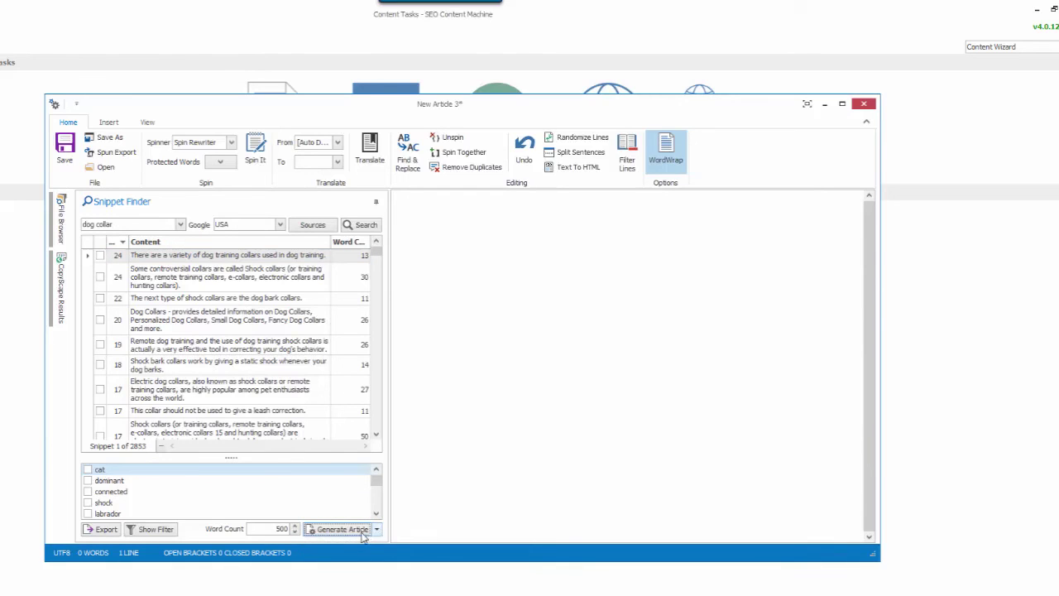
left_click(377, 531)
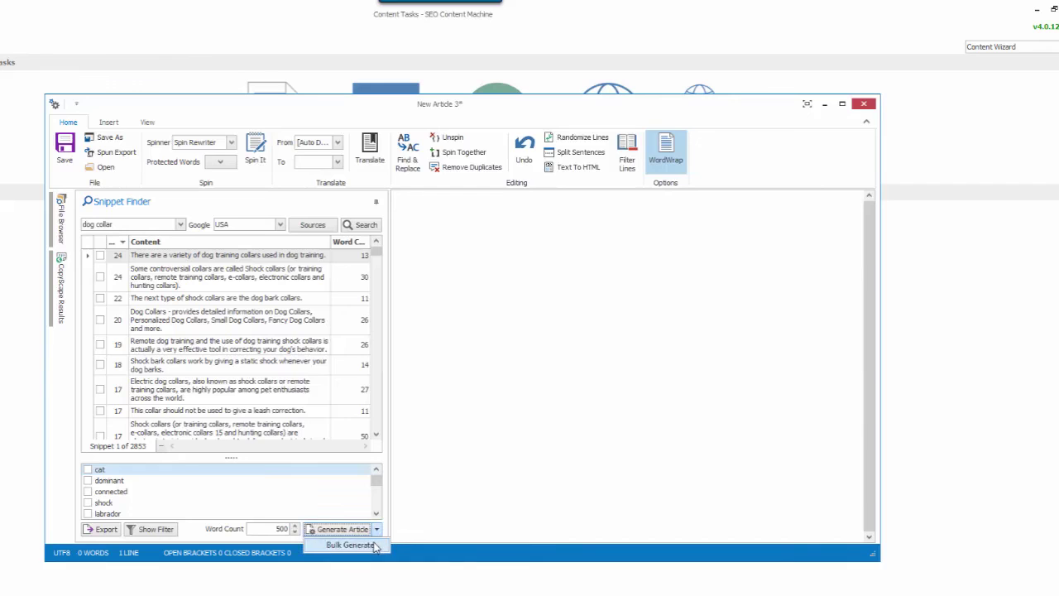
left_click(376, 547)
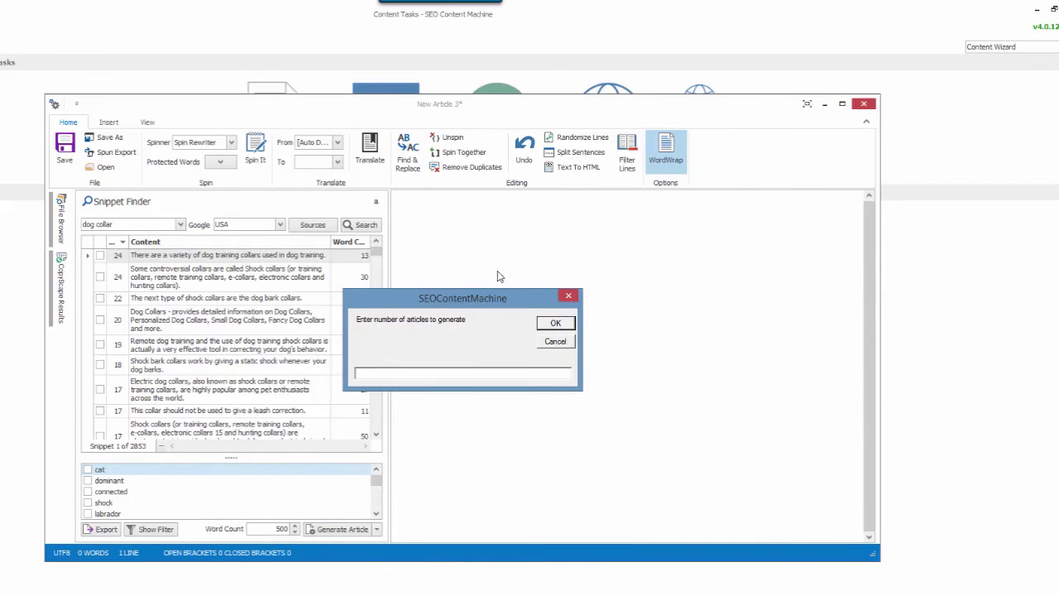
left_click(568, 292)
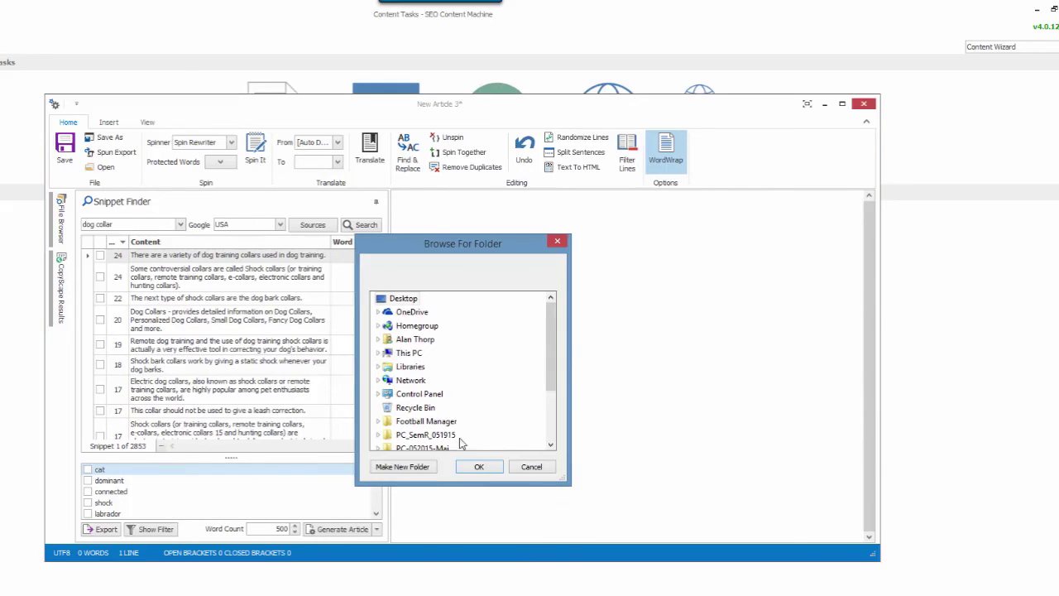
left_click(521, 468)
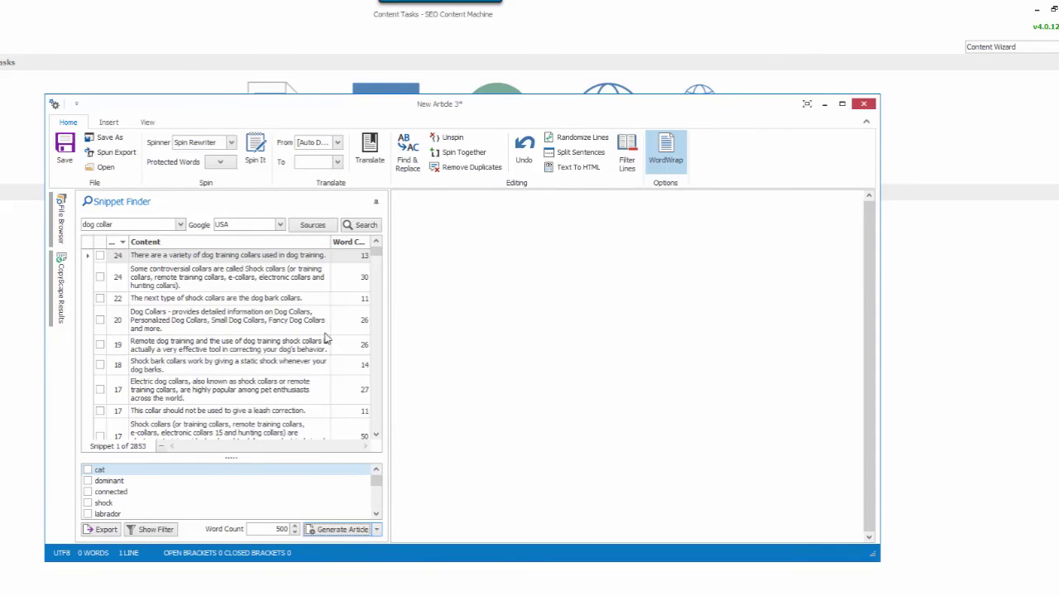
Step: Insert three snippets into the article: the variety of dog training collars, good correction collars, and removing training collars after the session
left_click(294, 256)
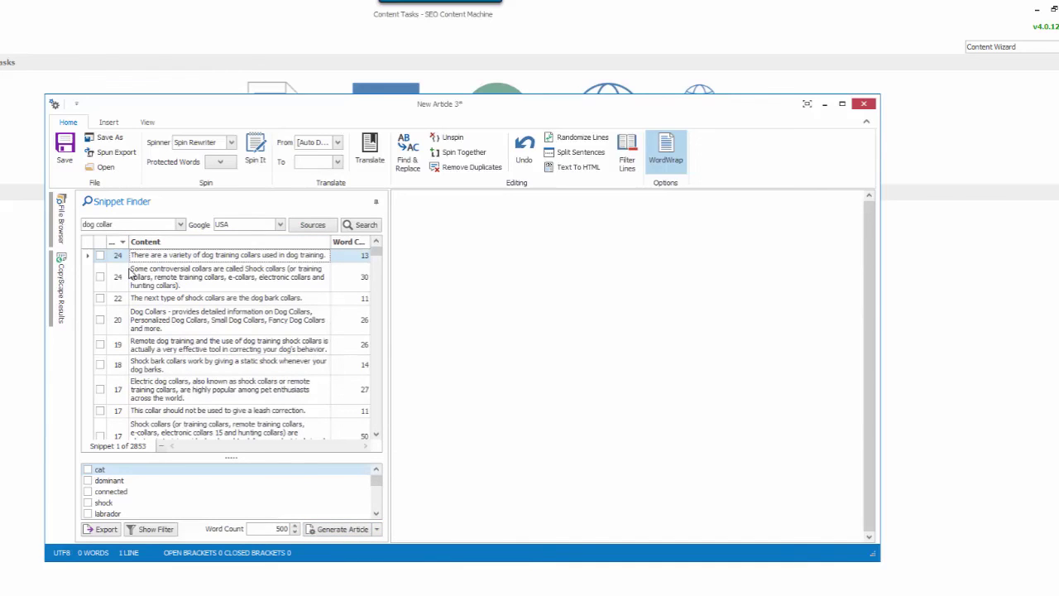
left_click(101, 257)
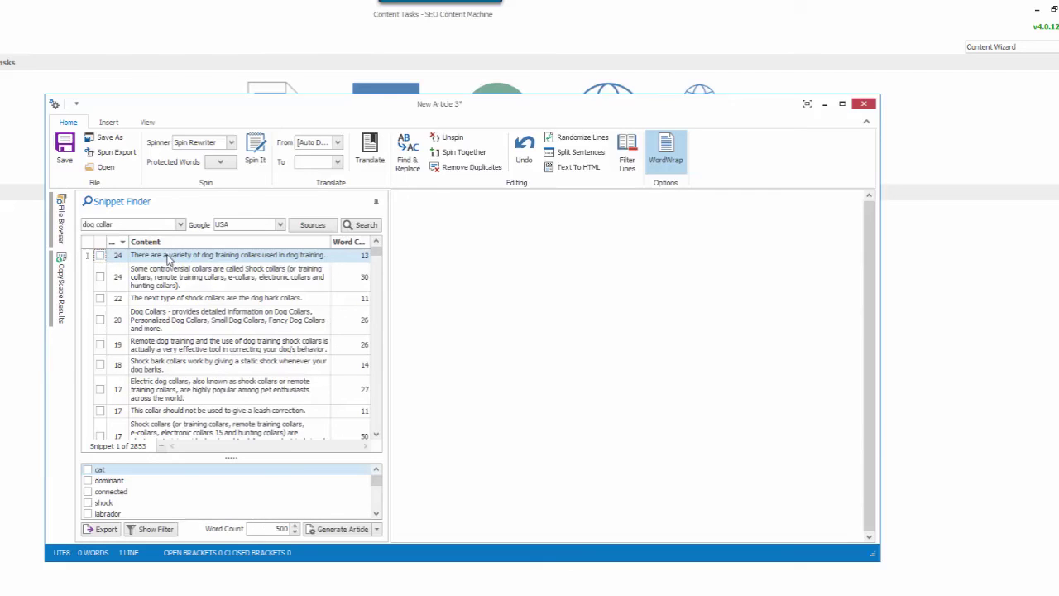
double_click(168, 259)
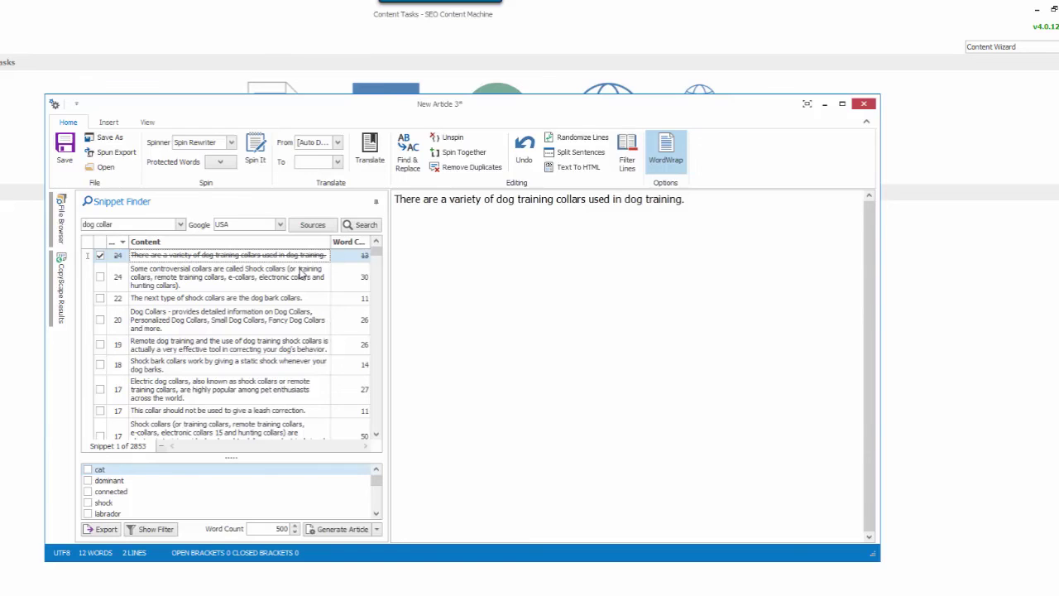
left_click_drag(378, 255, 380, 266)
left_click(235, 284)
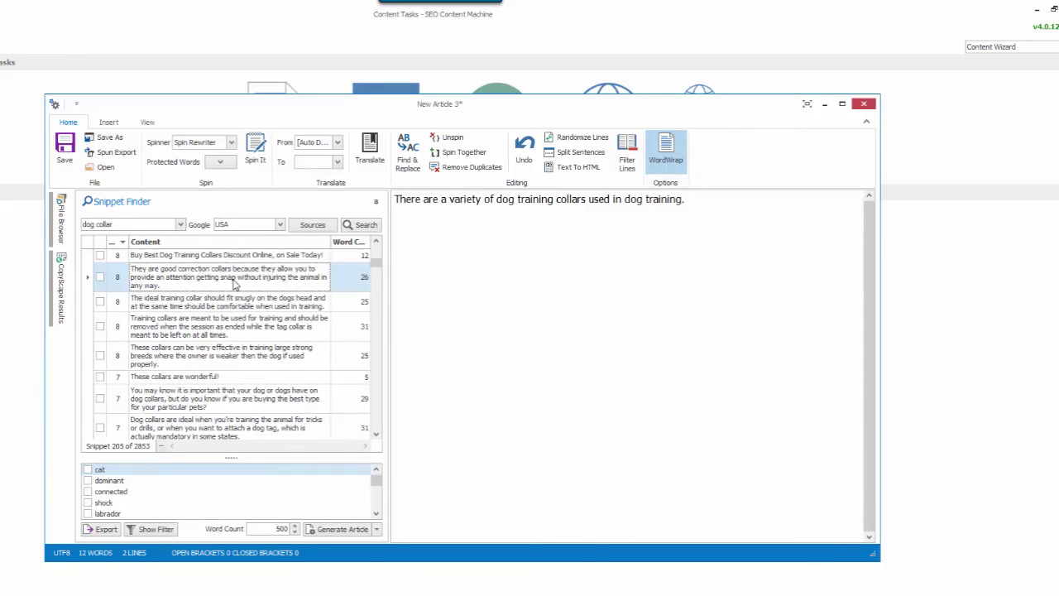
double_click(235, 284)
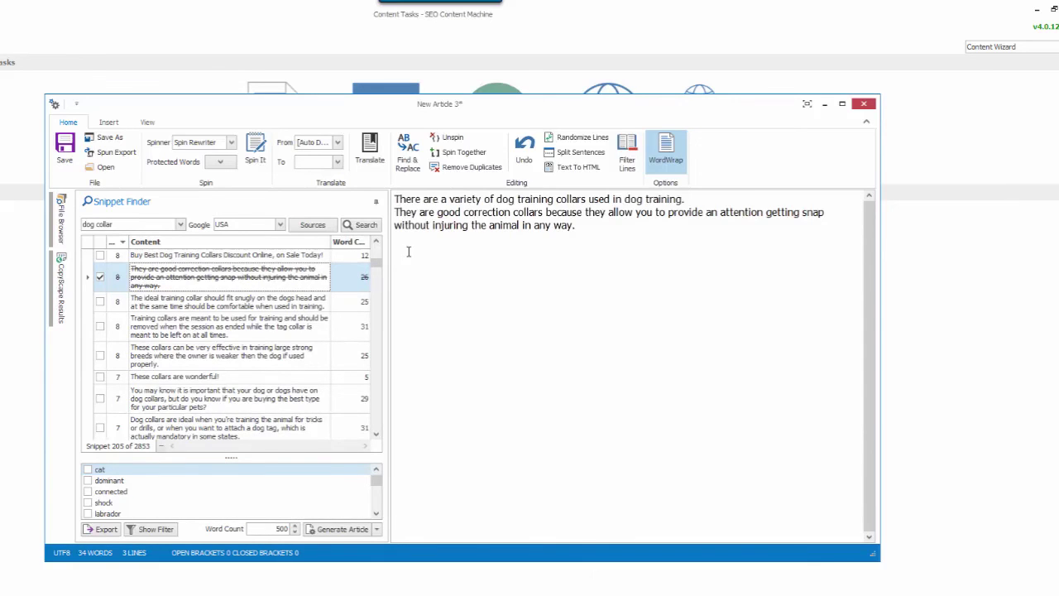
double_click(256, 326)
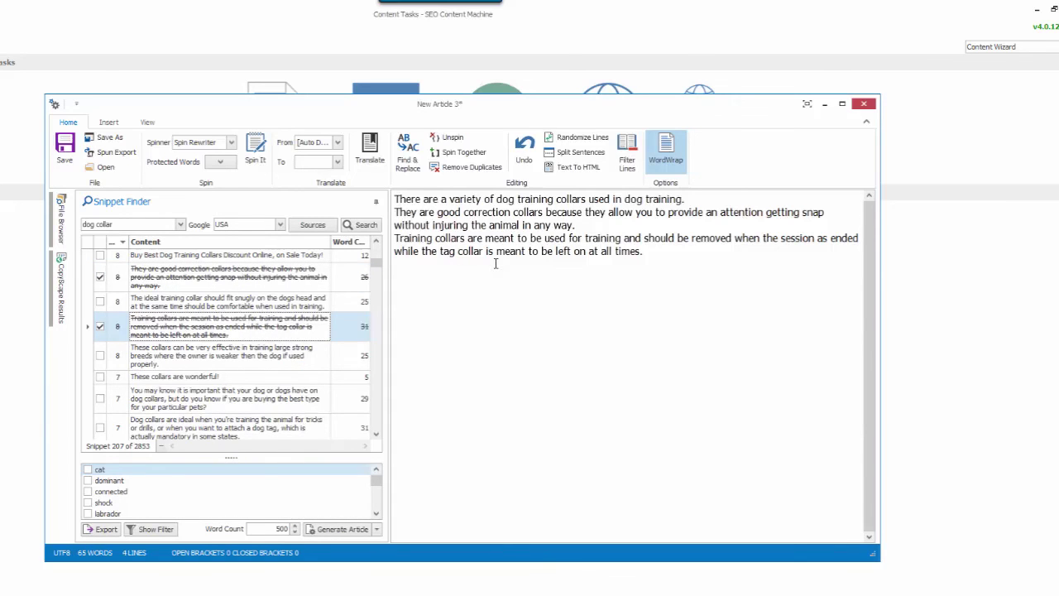
left_click(494, 238)
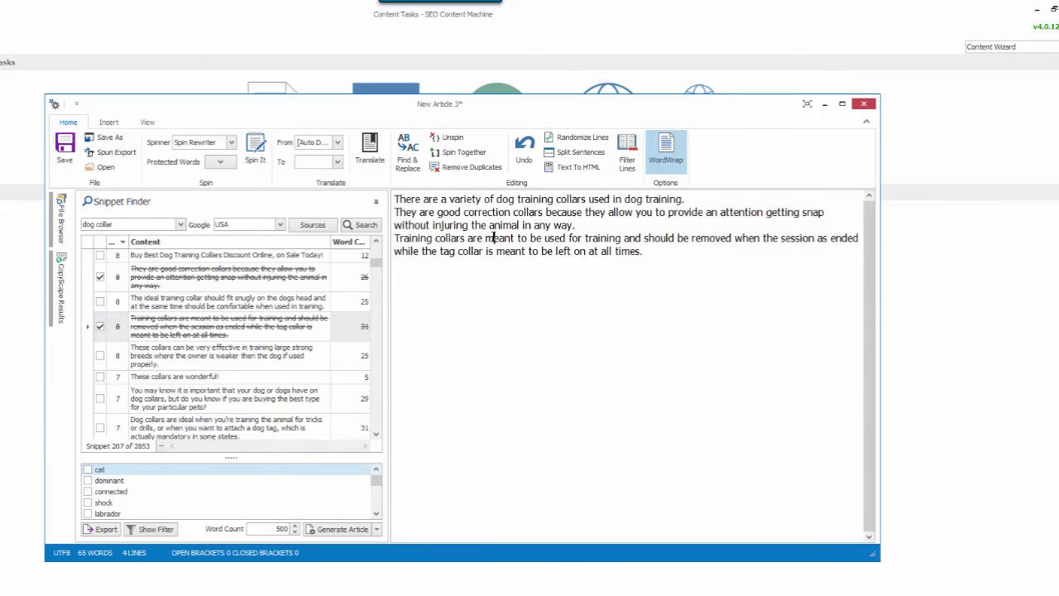
Step: Spin the article with Spin Rewriter and generate additional article text from the found snippets with a word count of 500
left_click(266, 160)
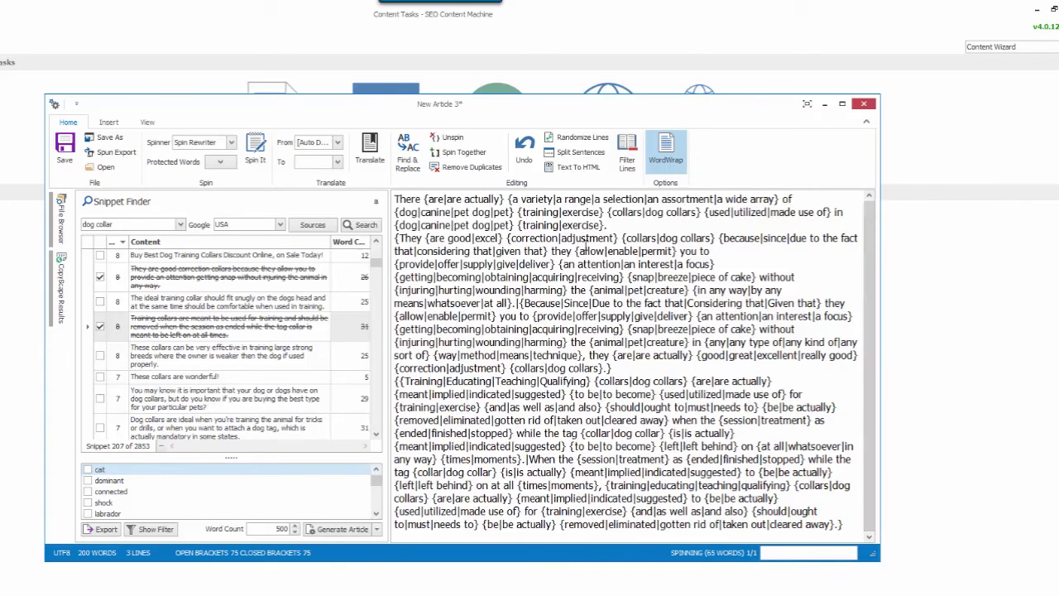
left_click(365, 534)
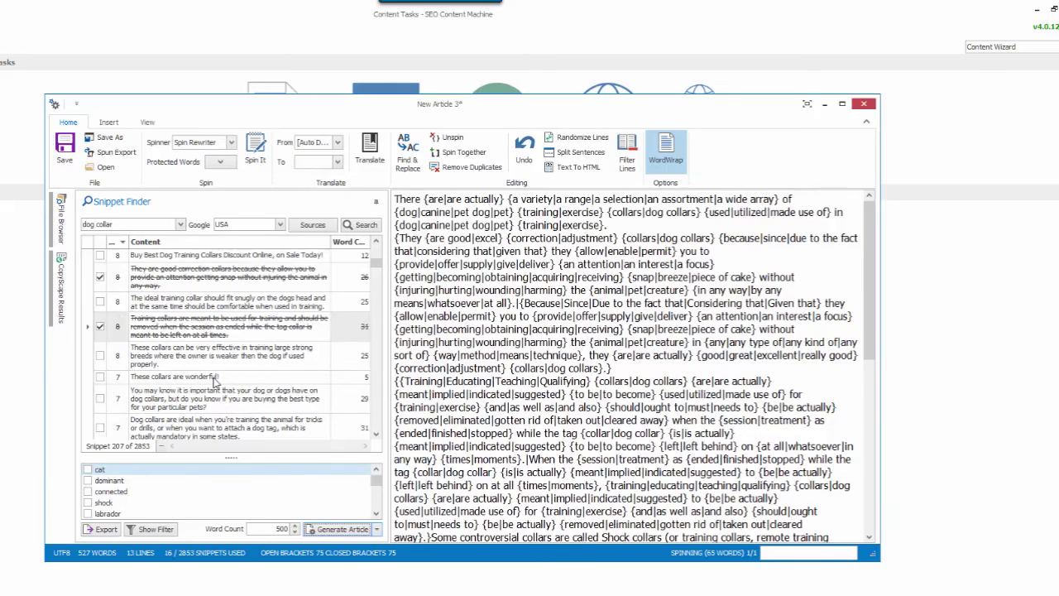
scroll(213, 379, "down", 2)
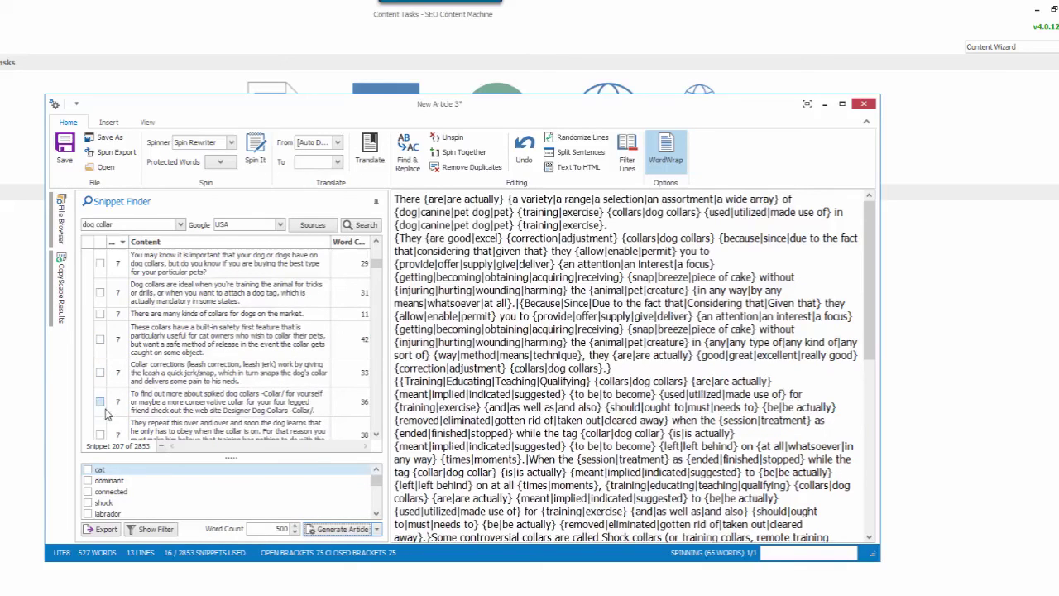
Step: View the Image Scraper for inserting images into the article, and close it without scraping
left_click(110, 122)
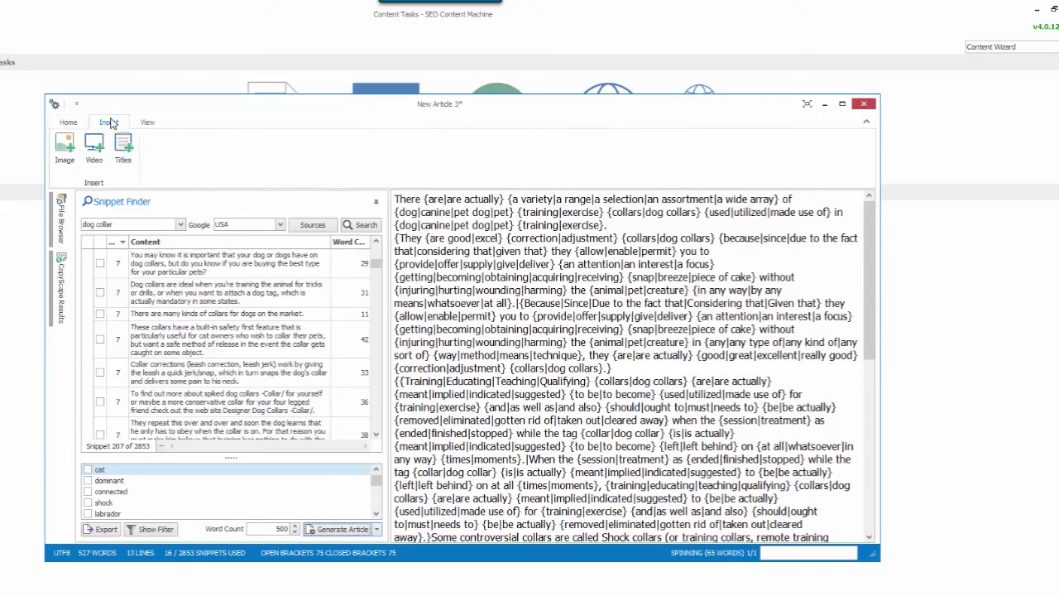
left_click(66, 154)
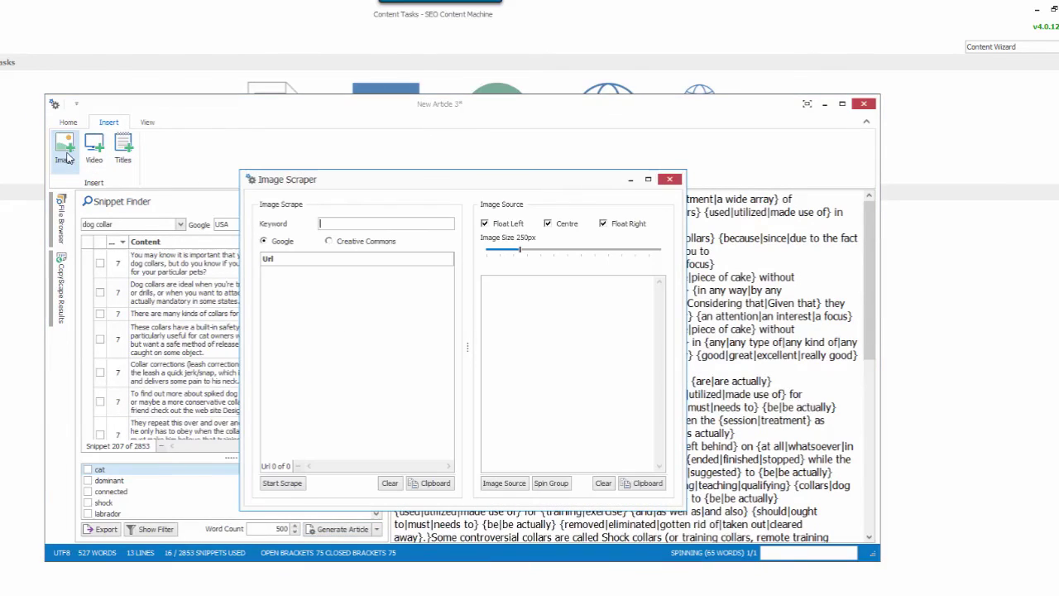
left_click(674, 179)
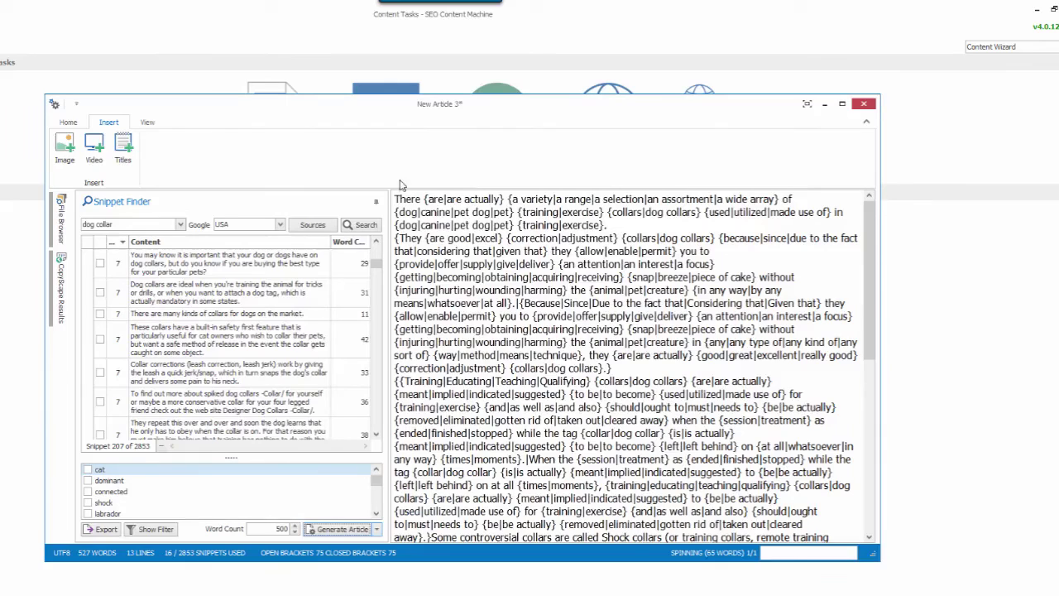
Step: Preview a spun version of the article, check it for duplicates with Copyscape, and close the article editor
left_click(141, 122)
left_click(122, 154)
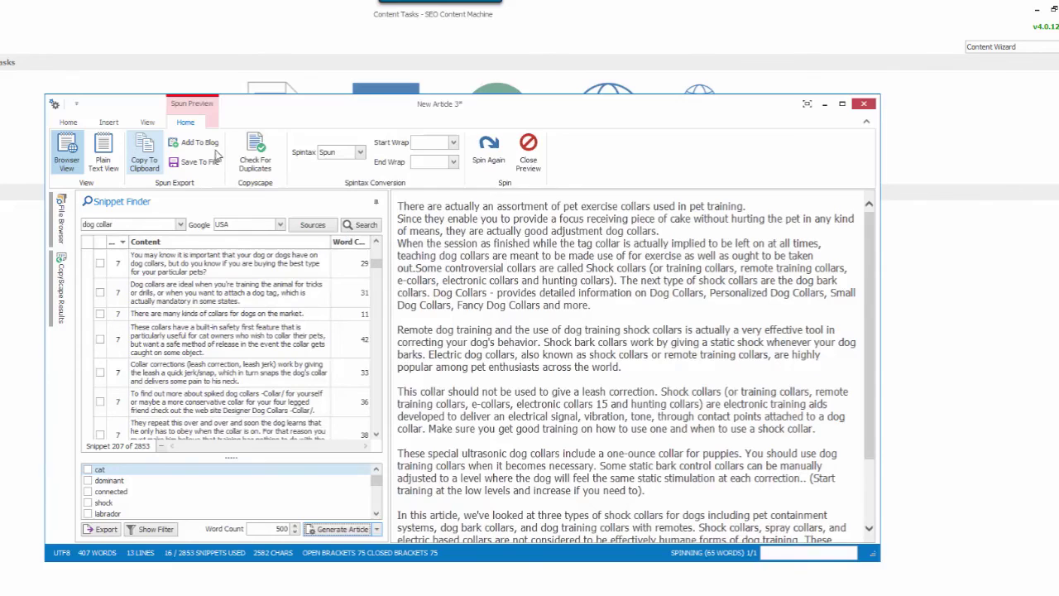
left_click(265, 165)
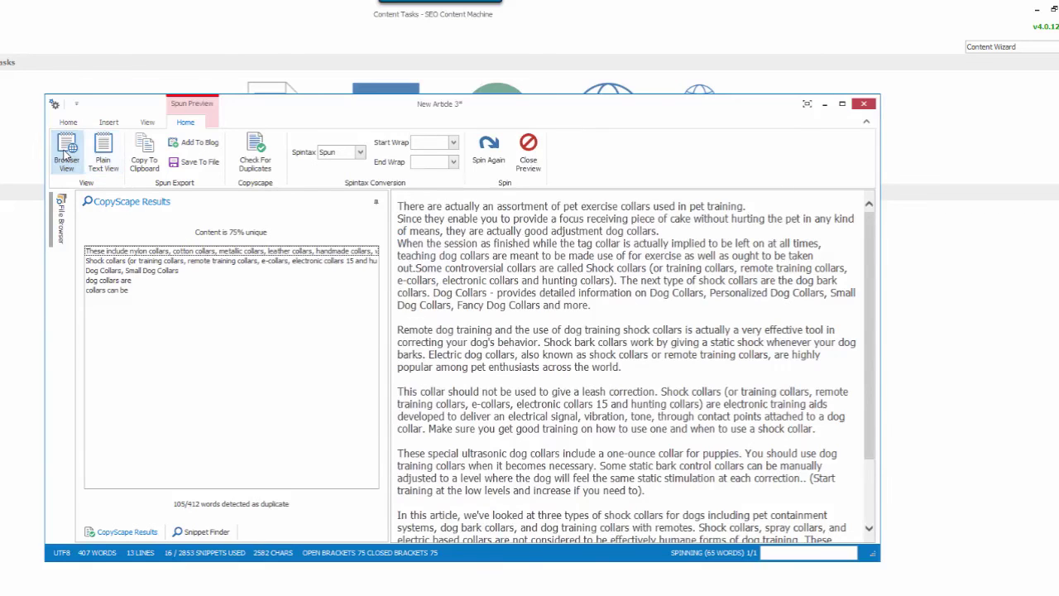
left_click(67, 123)
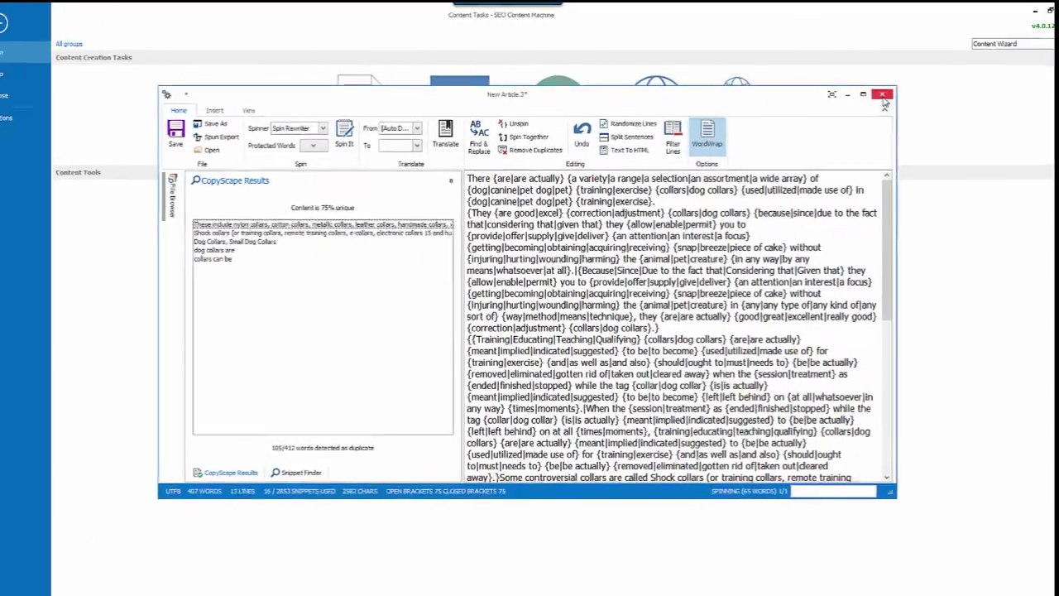
left_click(883, 96)
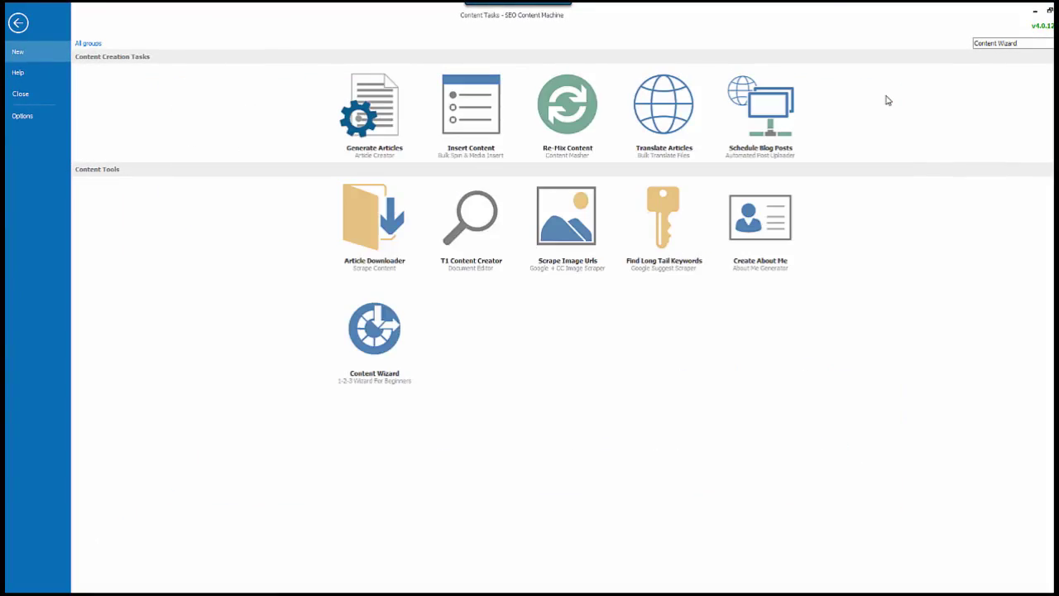